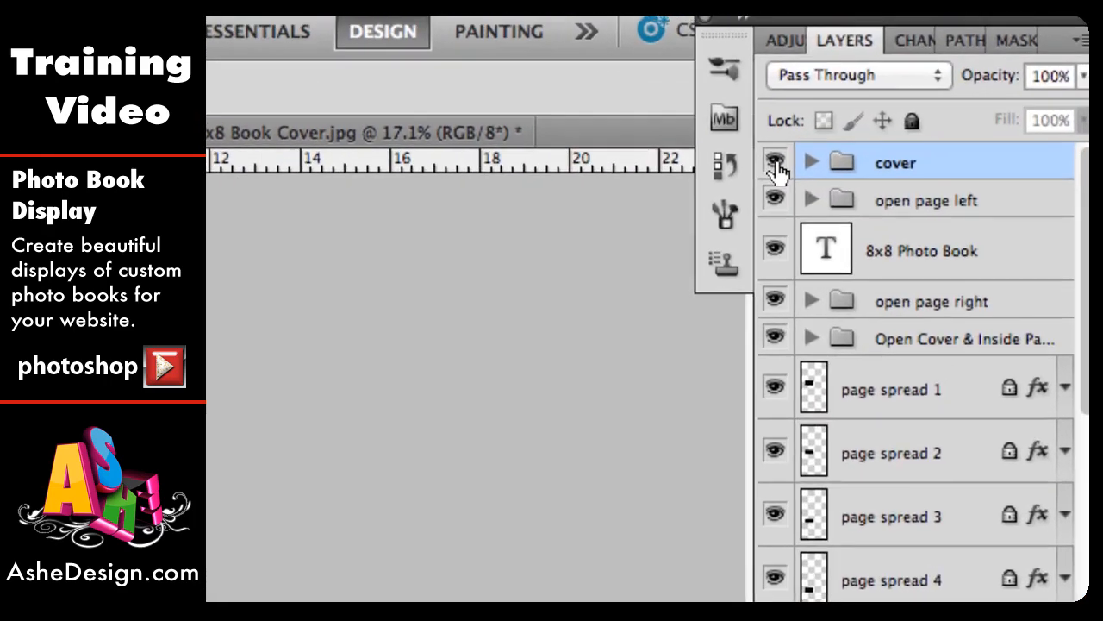
Step: Hide the cover group, expand the open page left group and select its left page layer
left_click(929, 69)
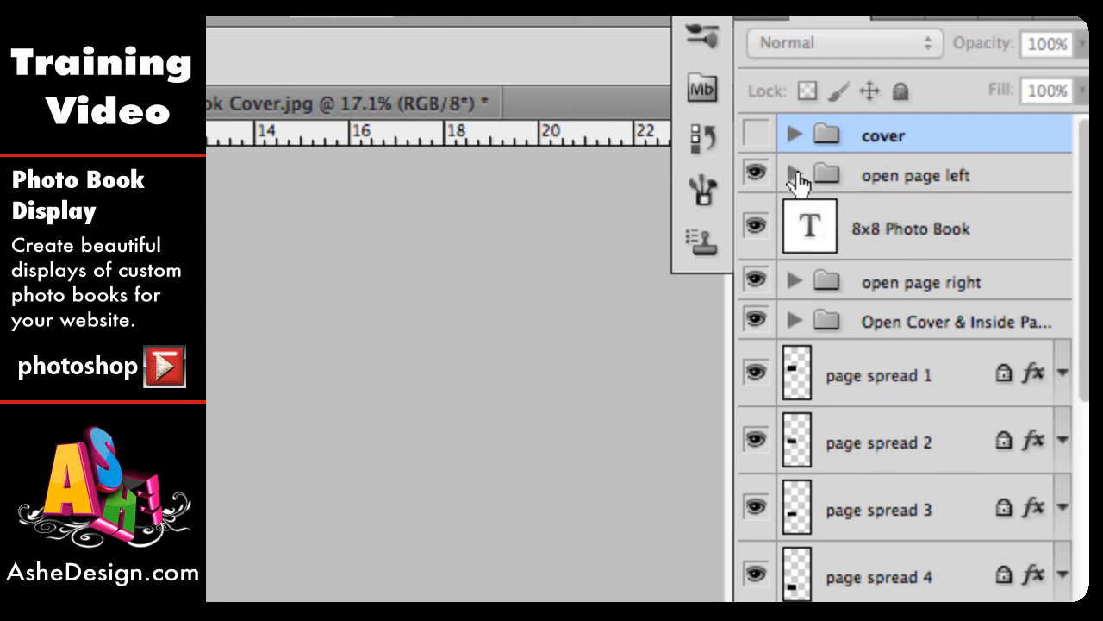
left_click(794, 175)
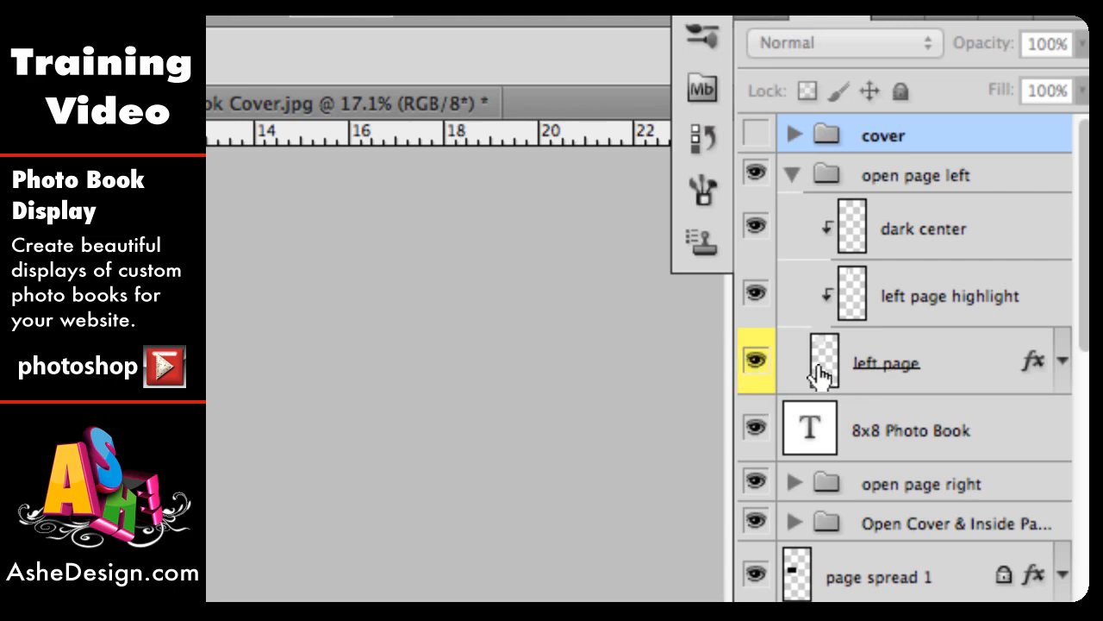
left_click(969, 369)
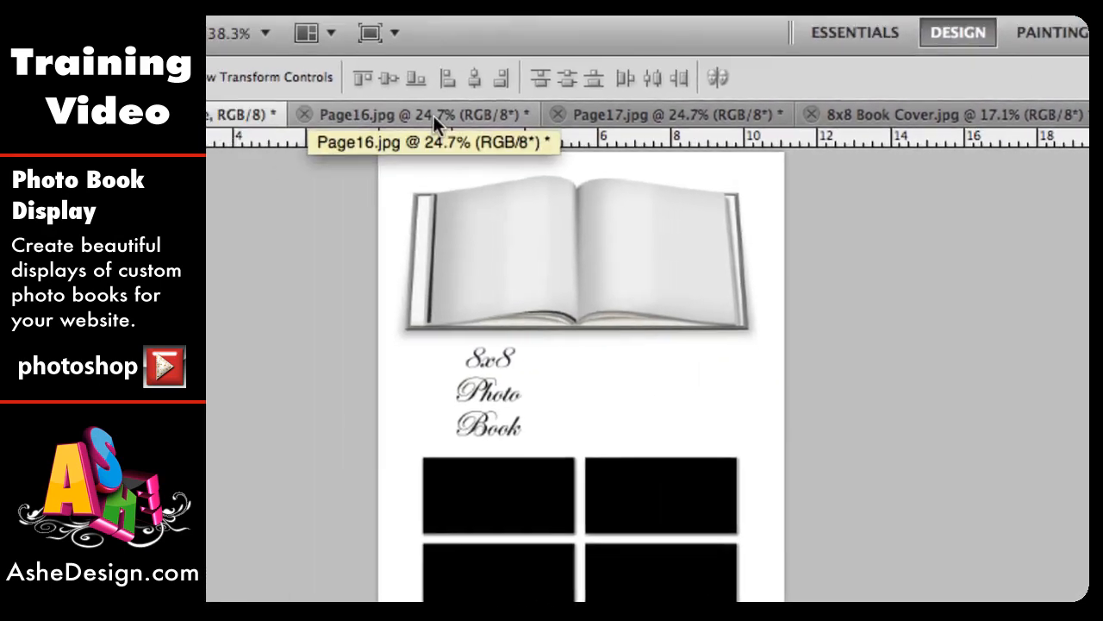
Step: In the Page16 photo, resize the image to 300 pixels high with proportions constrained
left_click(435, 116)
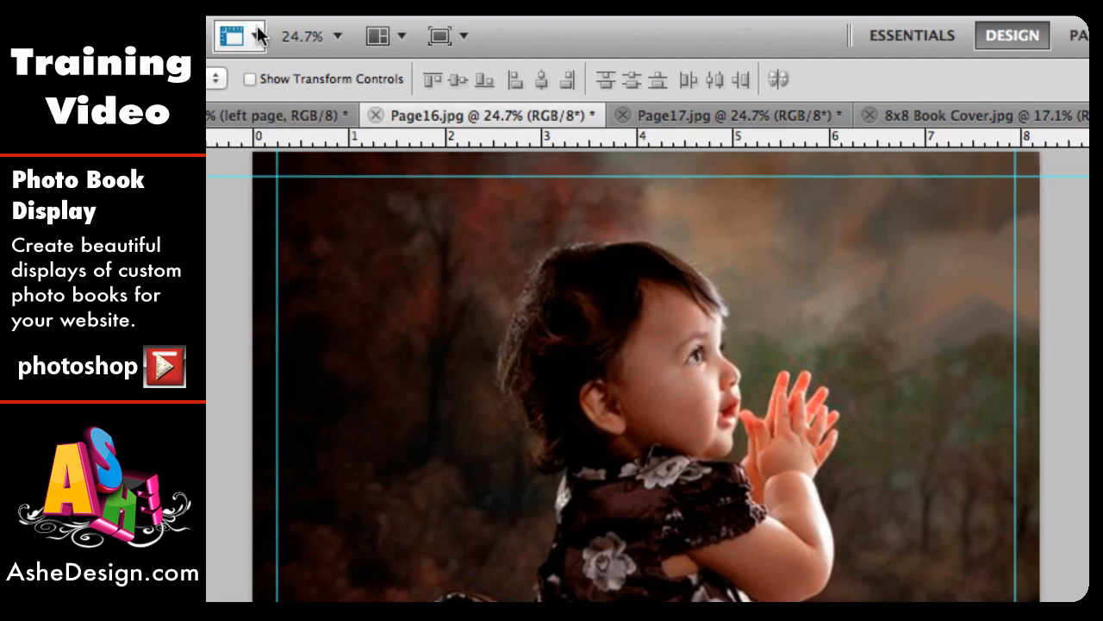
left_click(340, 21)
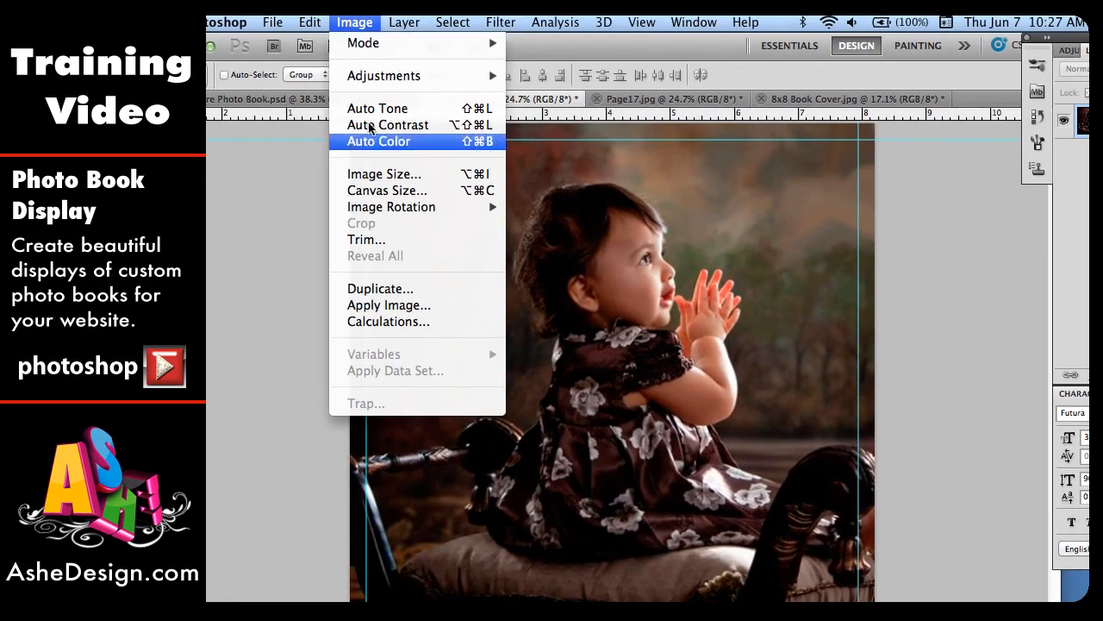
left_click(379, 174)
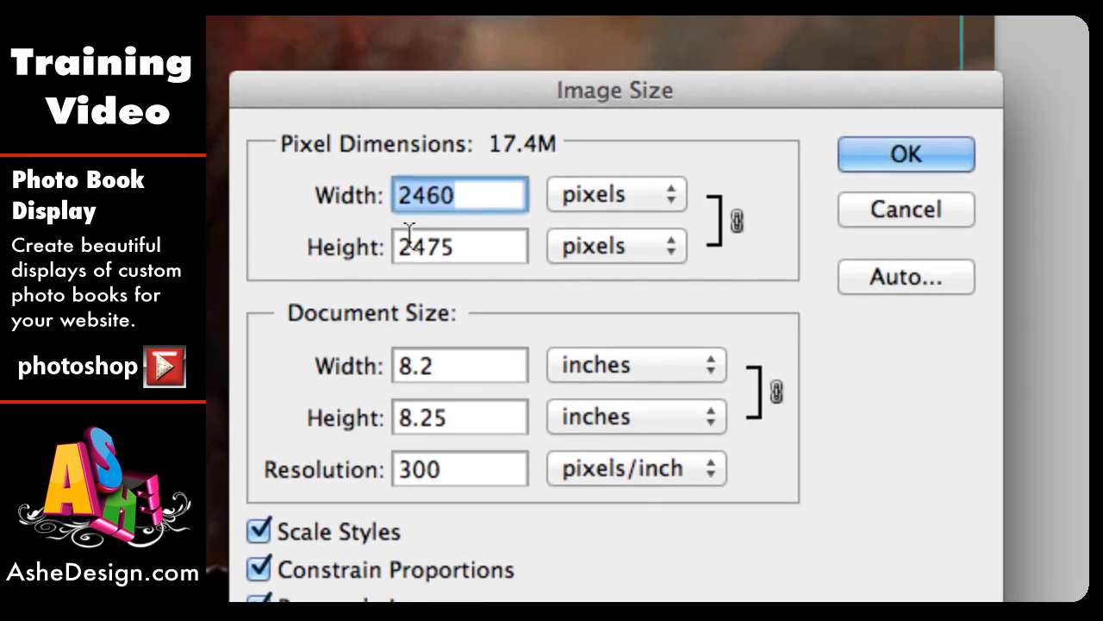
double_click(452, 247)
type("3")
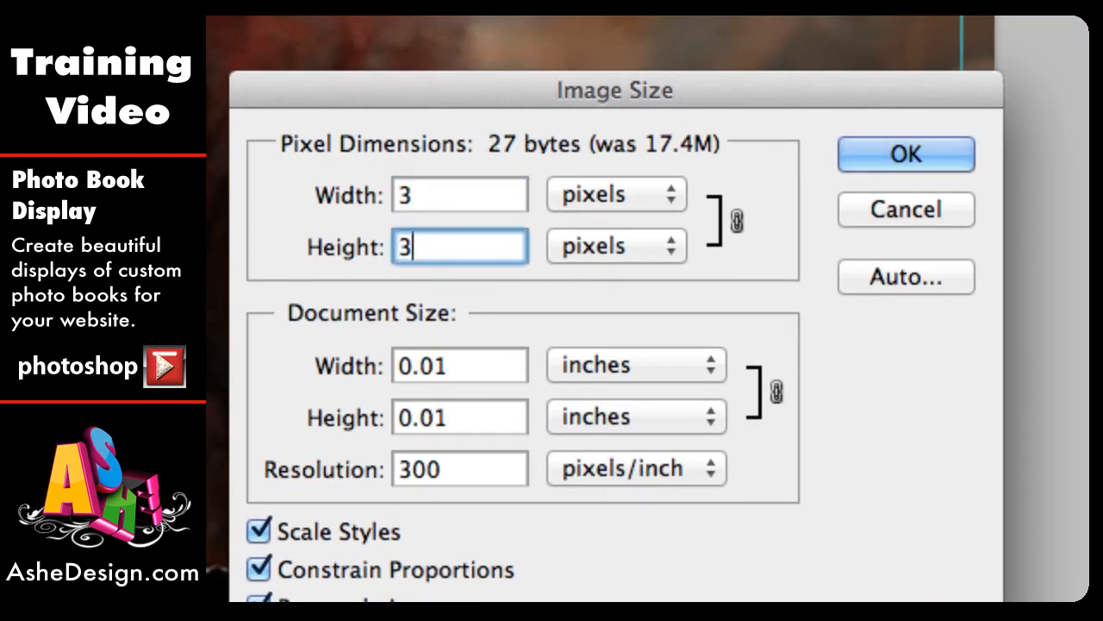
type("00")
left_click(901, 156)
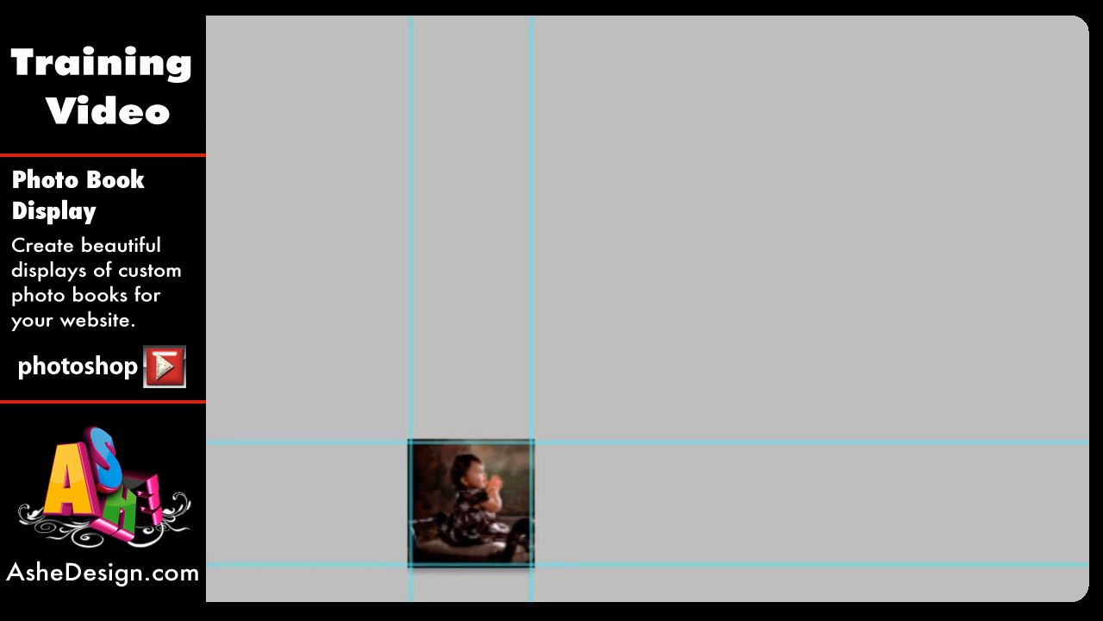
Step: Fit the resized photo on screen, select the whole image and copy it
double_click(267, 459)
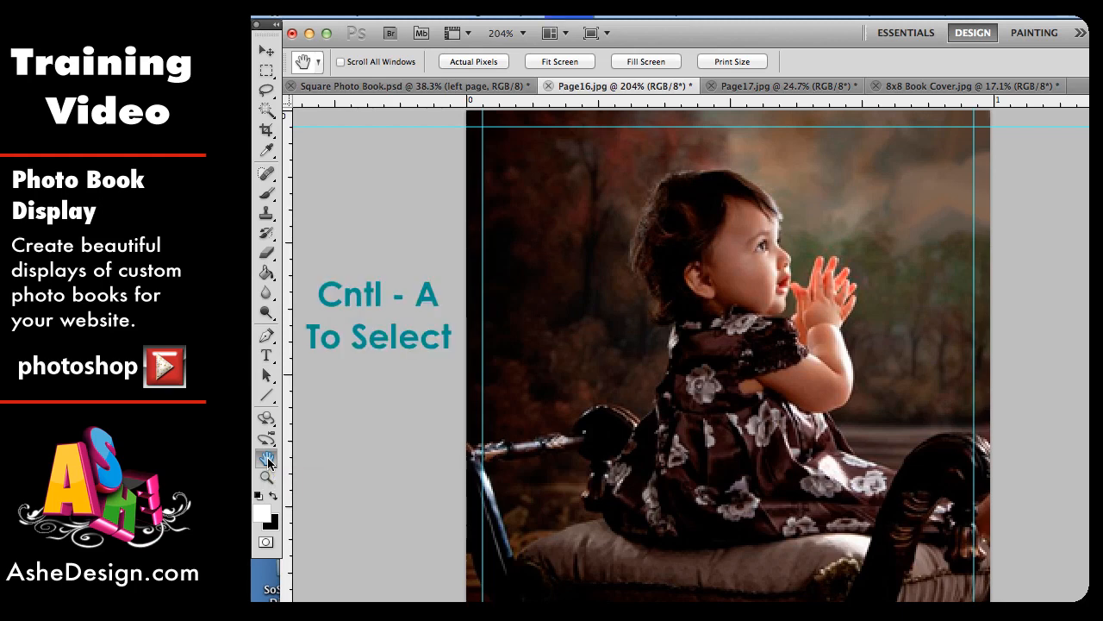
key("ctrl+a")
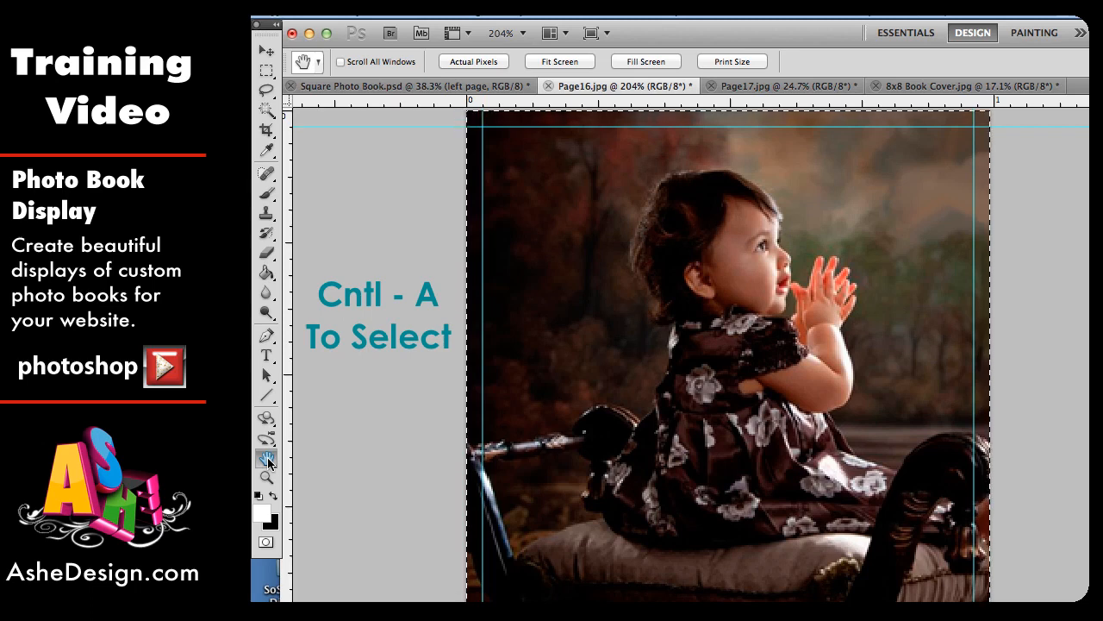
key("ctrl+c")
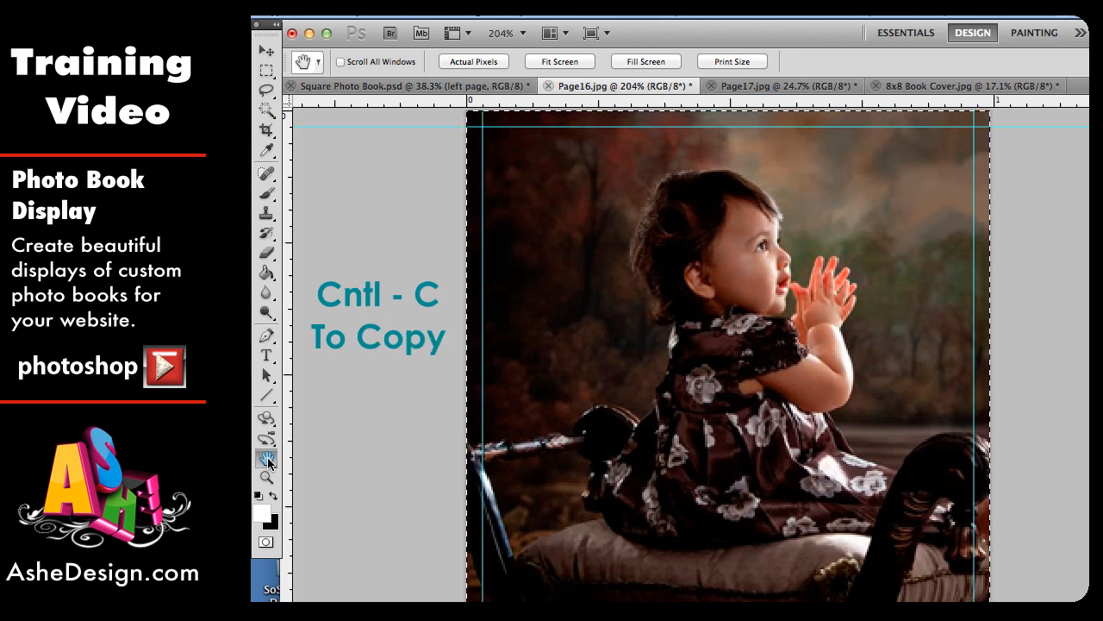
Step: Paste the photo into Square Photo Book.psd above the left page layer and move it over the left page
left_click(381, 87)
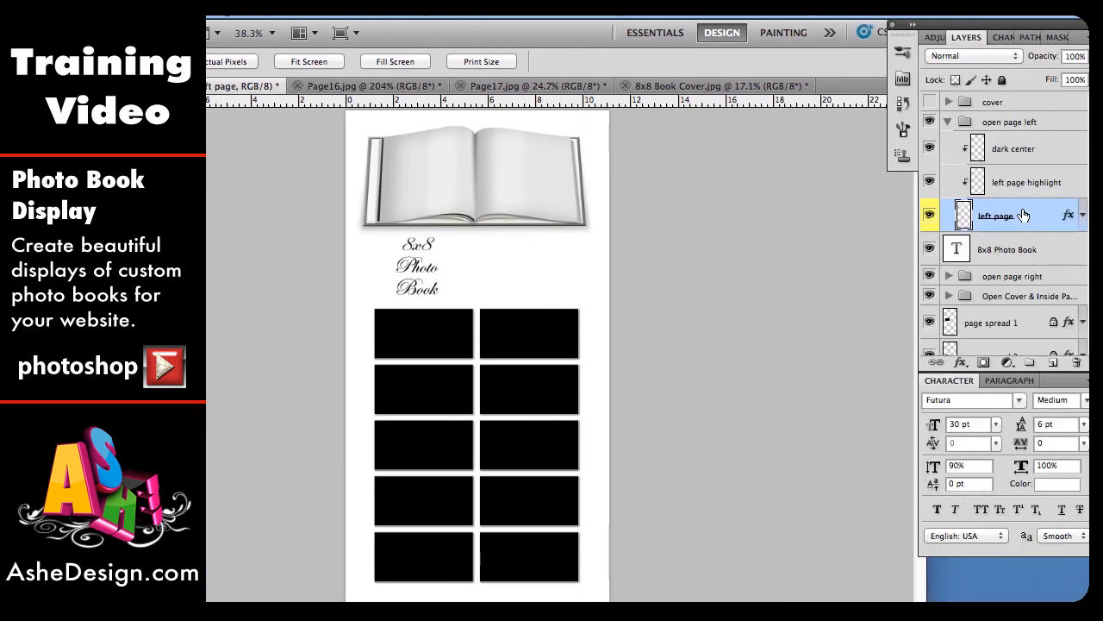
key("ctrl+v")
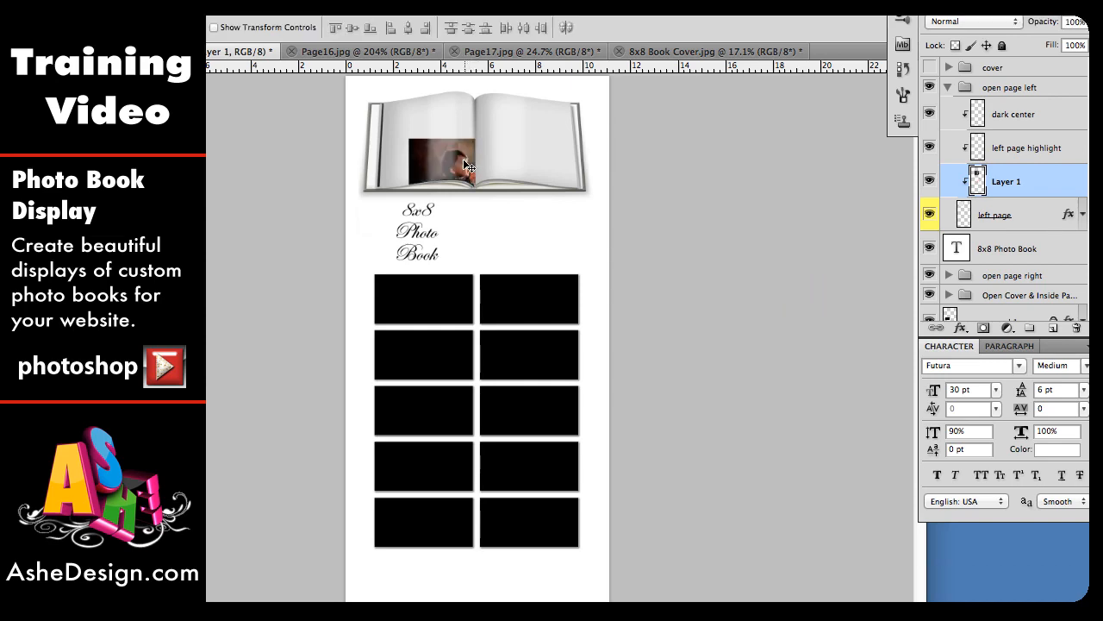
left_click_drag(468, 160, 436, 123)
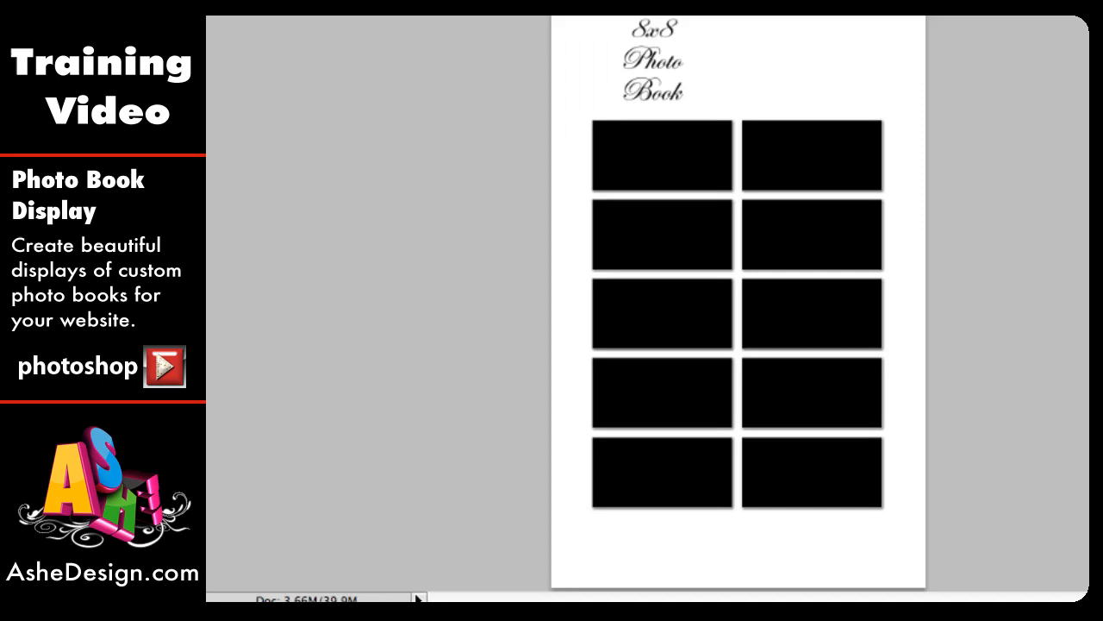
Step: Zoom to 500%, start a Distort transform on the pasted photo and pin its bottom-left corner to the page's corner
left_click(219, 591)
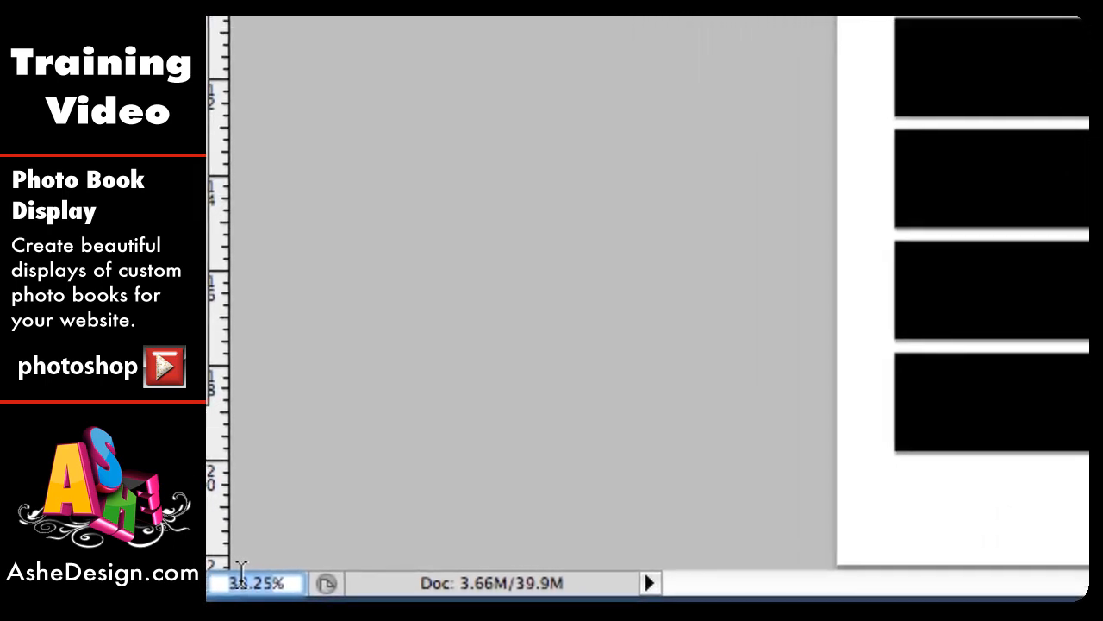
type("500")
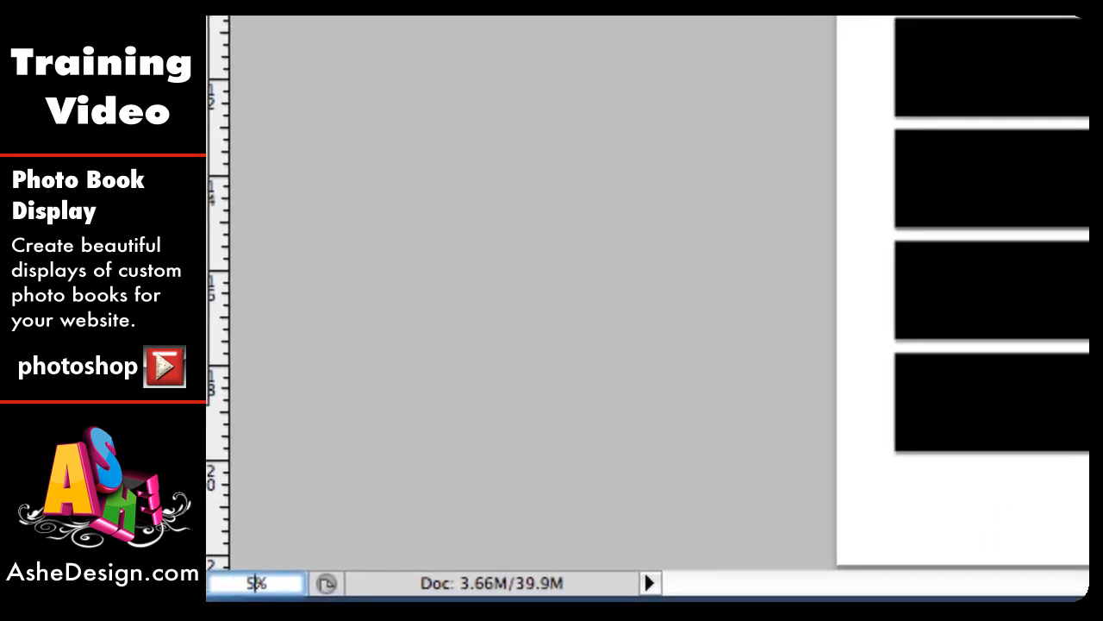
key("Return")
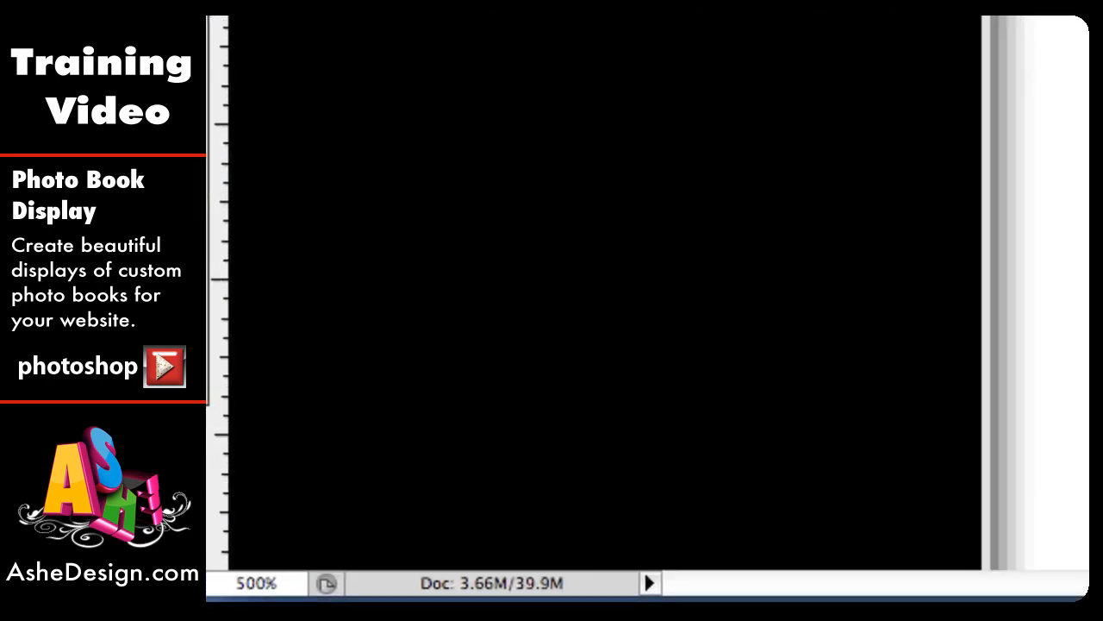
scroll(488, 29, "left", 5)
scroll(488, 29, "up", 15)
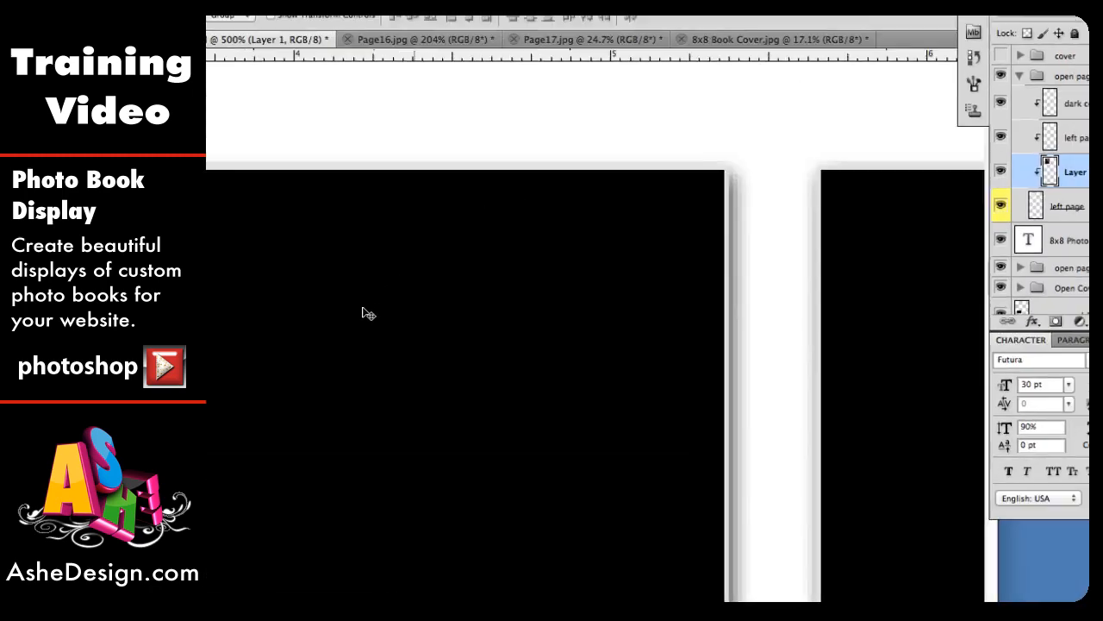
scroll(362, 313, "left", 5)
scroll(362, 314, "up", 15)
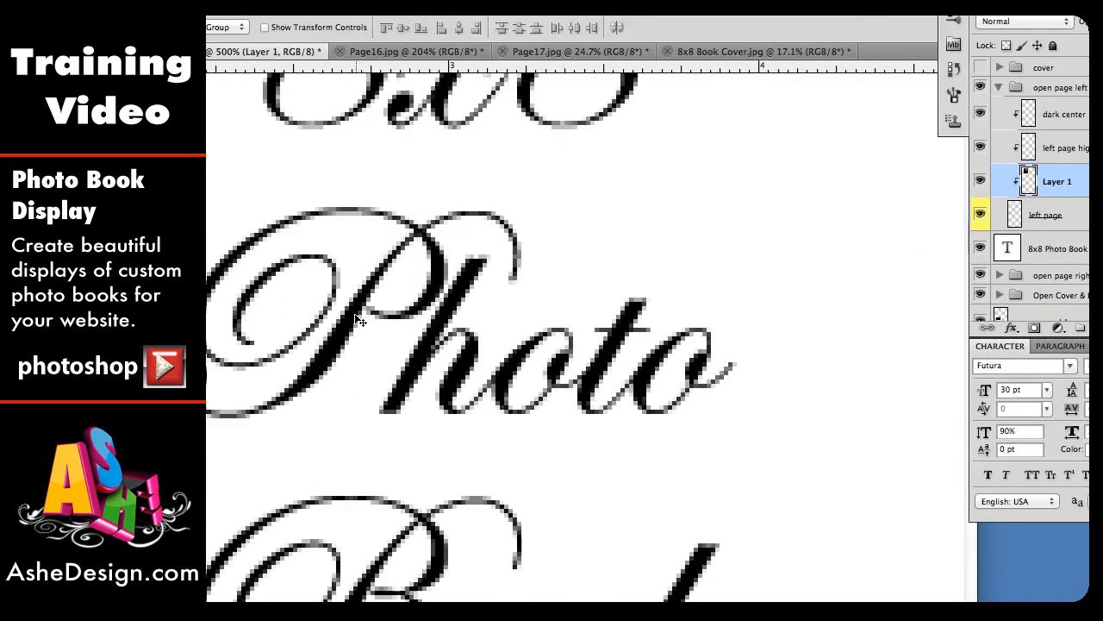
scroll(357, 320, "up", 15)
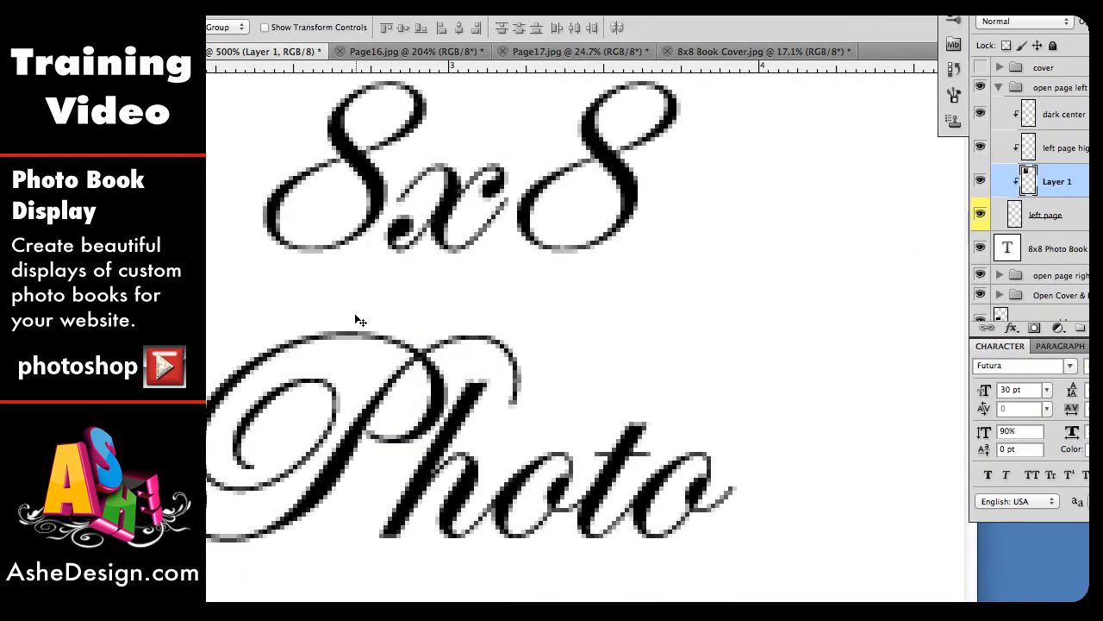
scroll(360, 321, "up", 10)
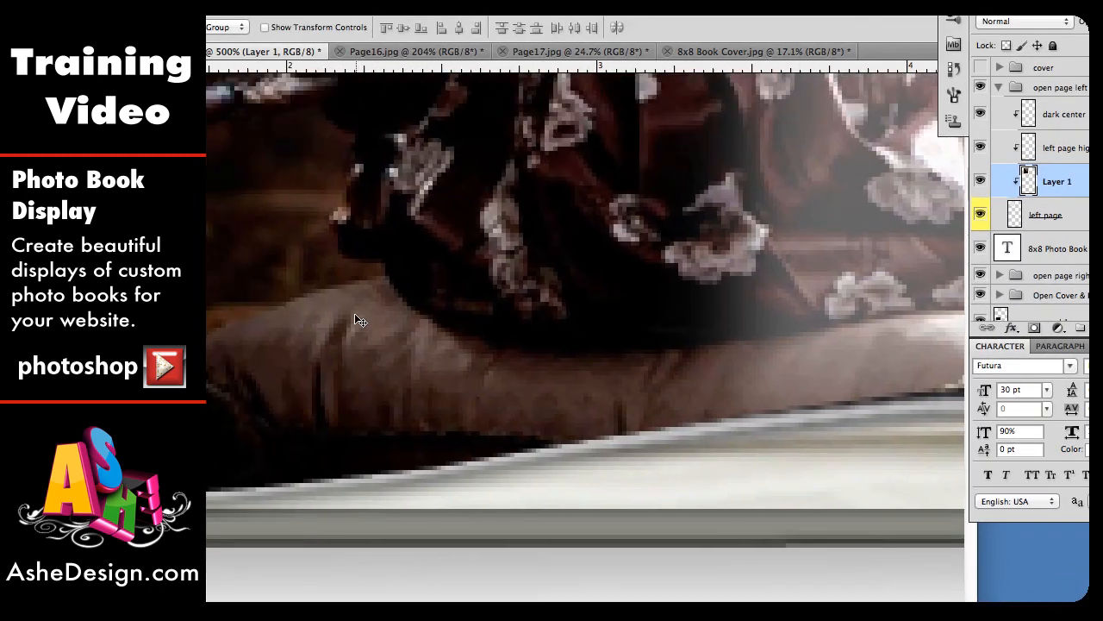
scroll(361, 320, "left", 5)
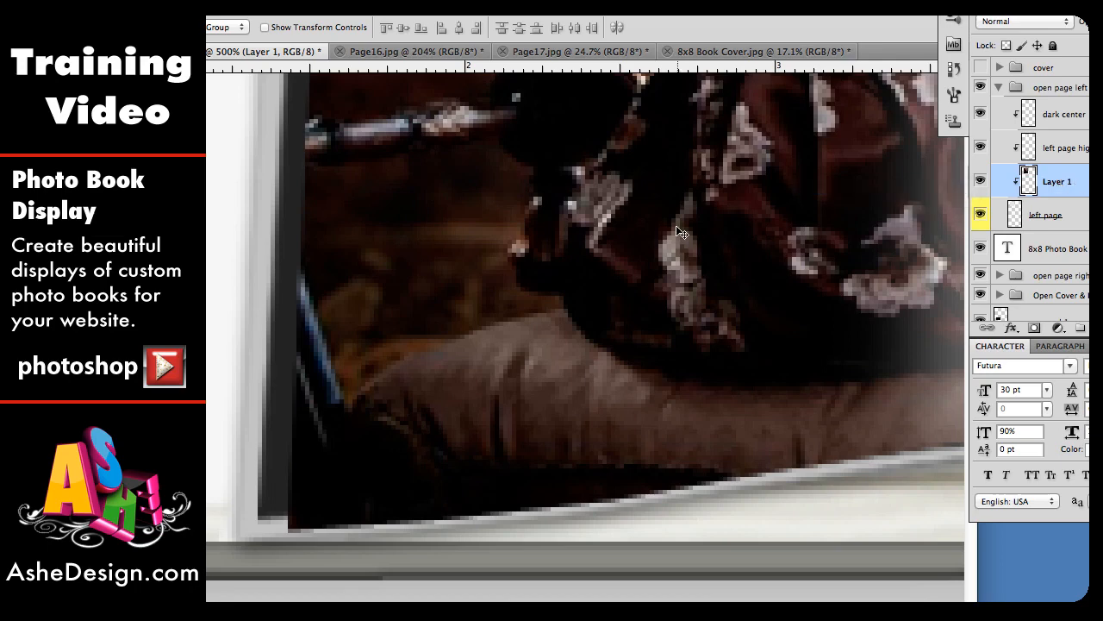
key("ctrl+t")
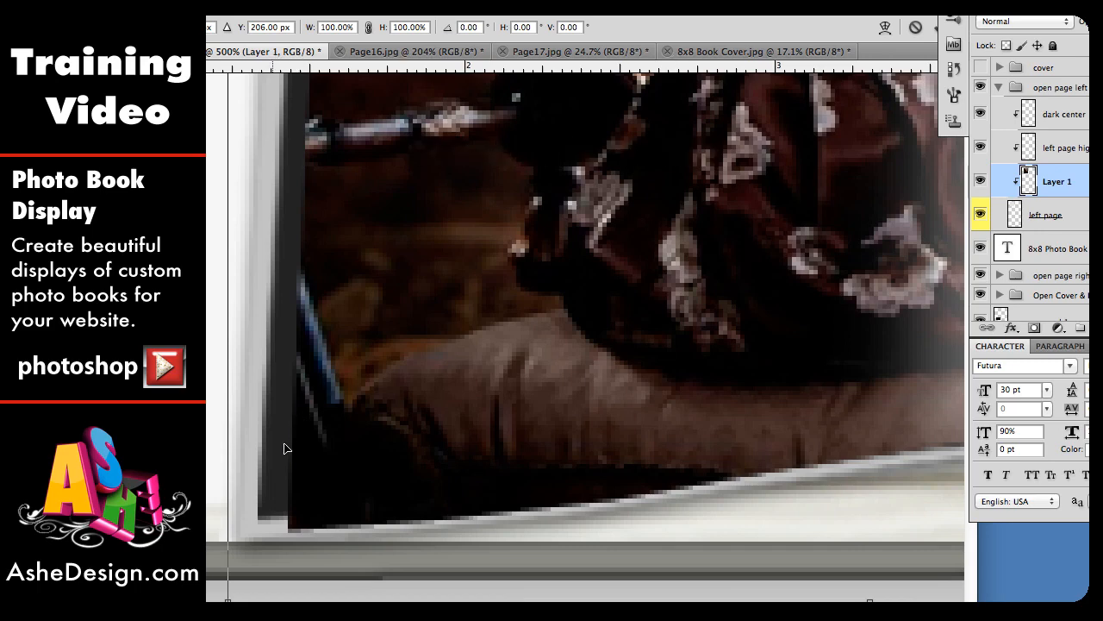
scroll(270, 530, "down", 3)
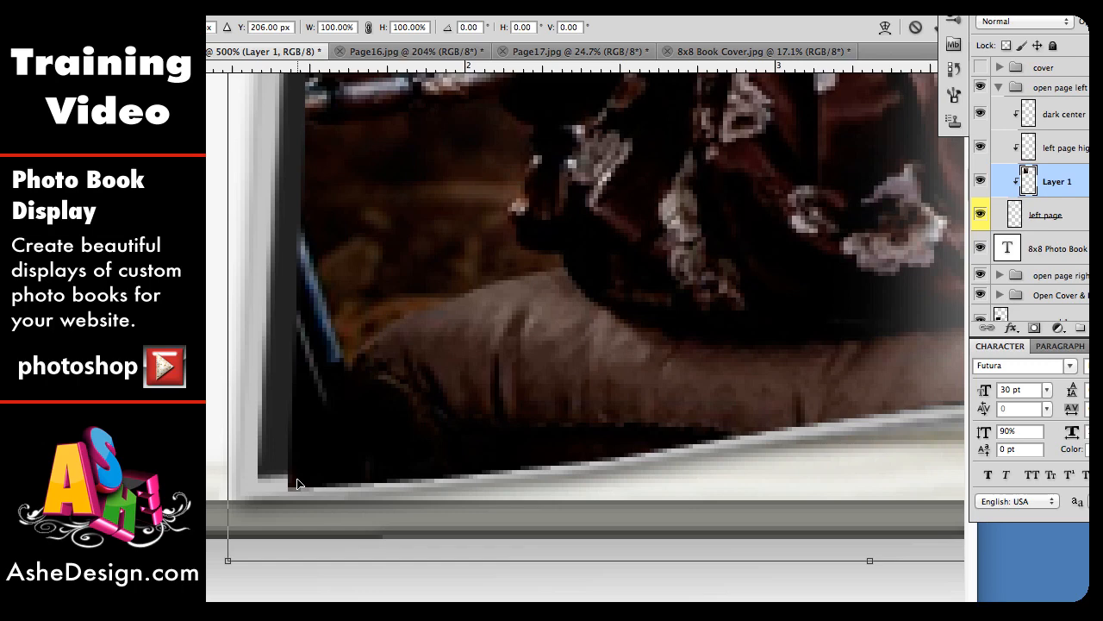
right_click(386, 323)
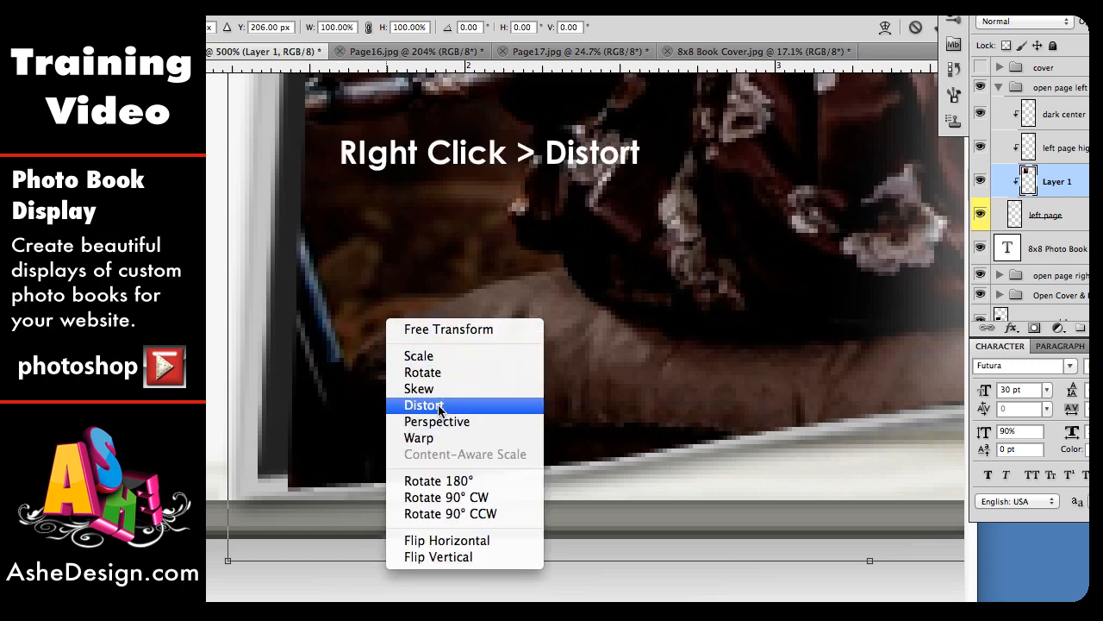
left_click(424, 405)
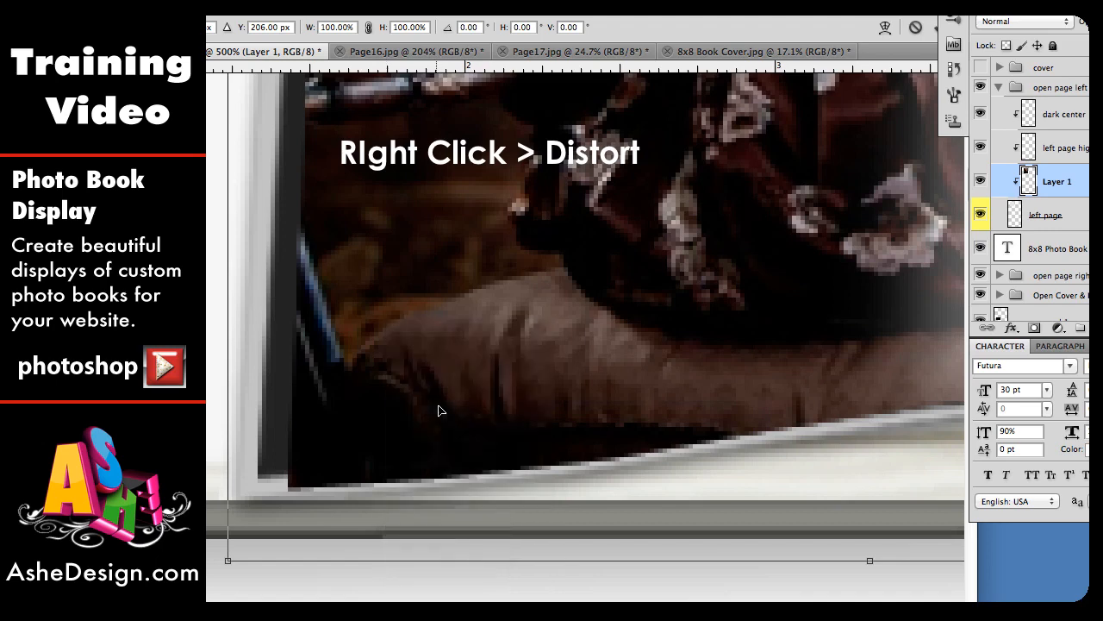
left_click_drag(228, 562, 291, 489)
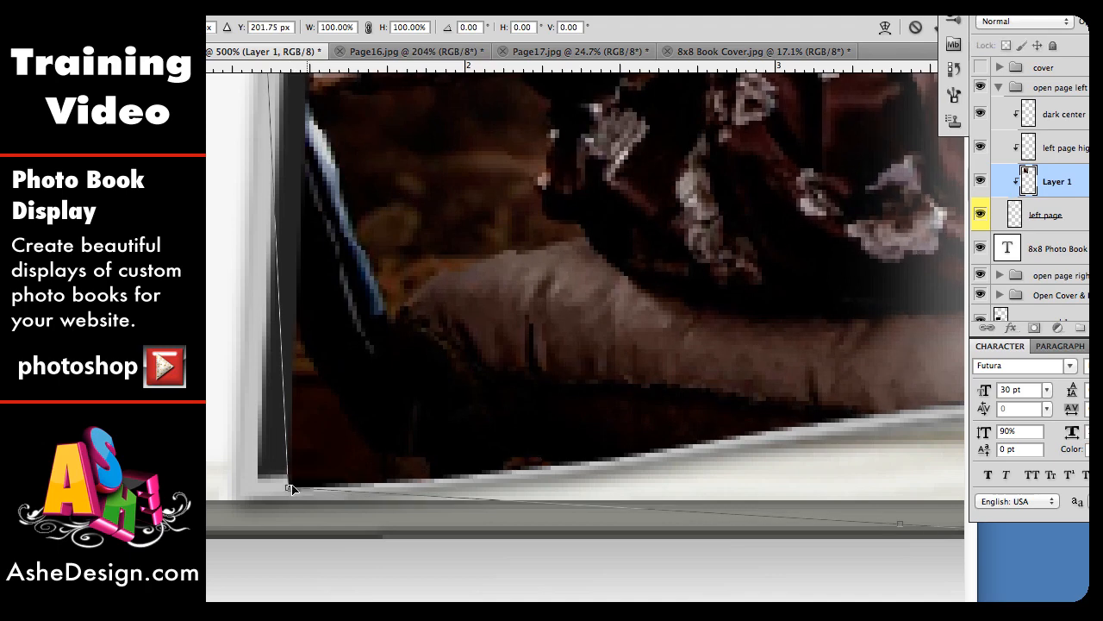
Step: Pull the photo's bottom-right, top-right and top-left corners onto the left page's corners and commit the distortion
scroll(650, 474, "right", 5)
scroll(658, 472, "right", 10)
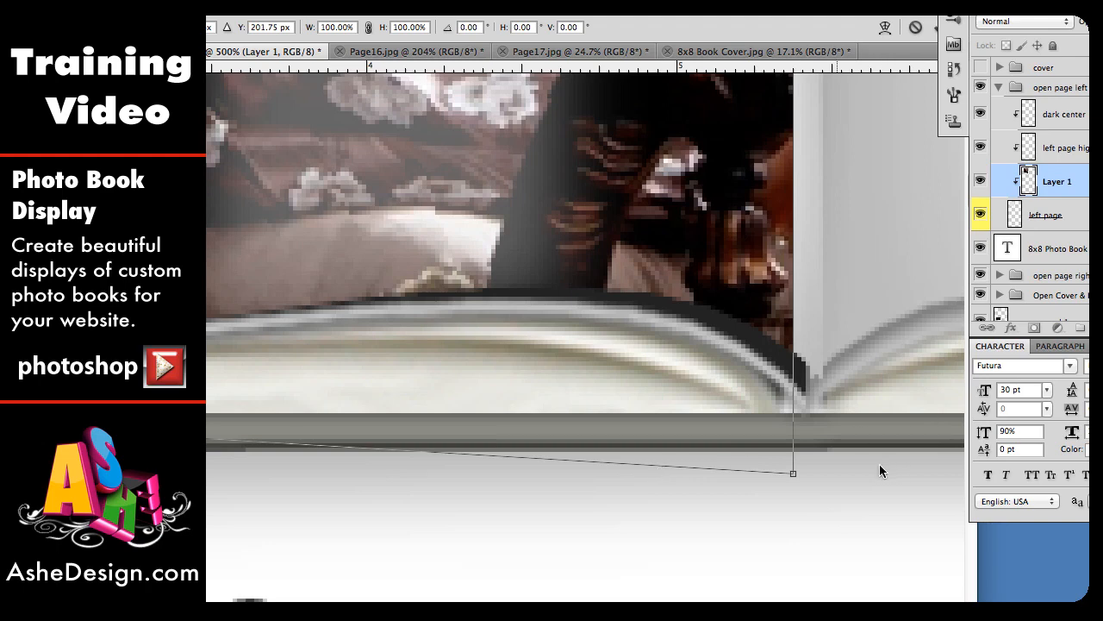
left_click_drag(794, 475, 822, 375)
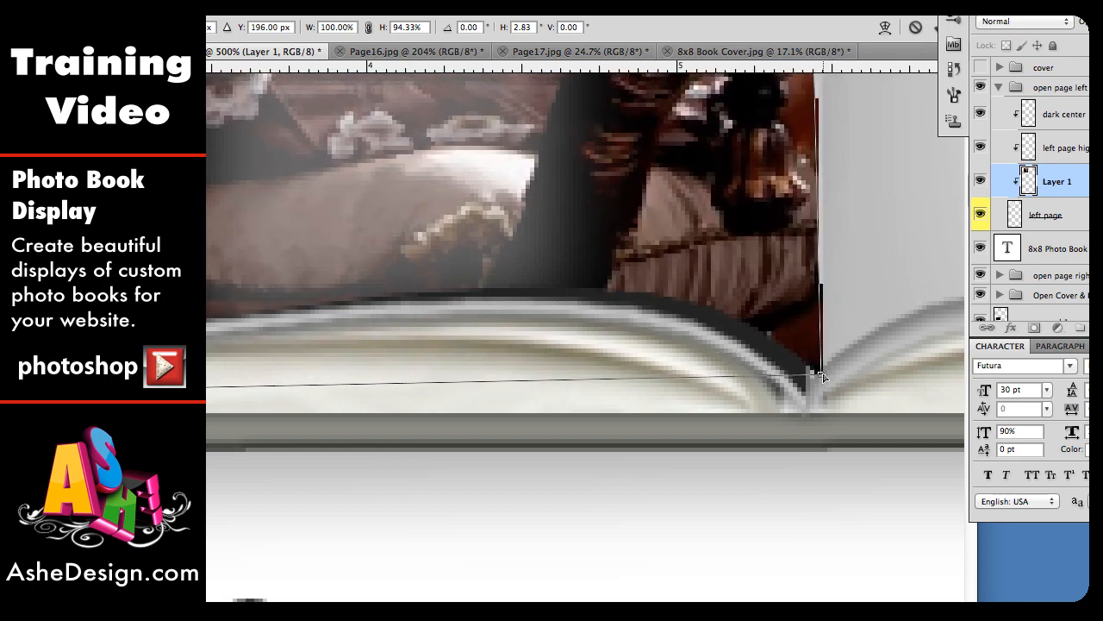
scroll(785, 278, "up", 10)
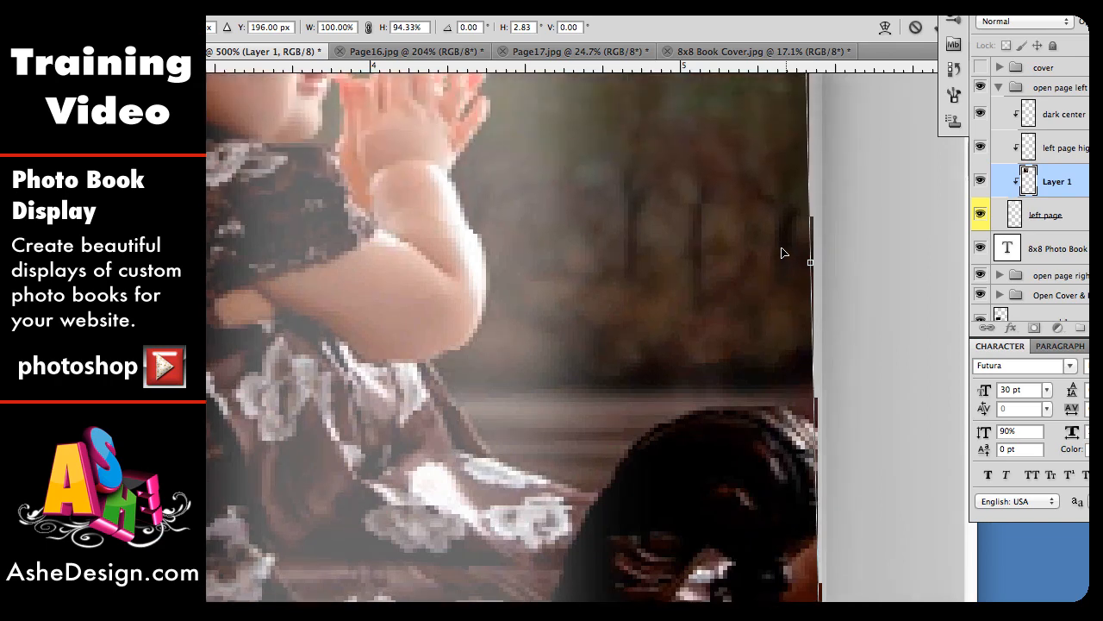
scroll(783, 252, "up", 10)
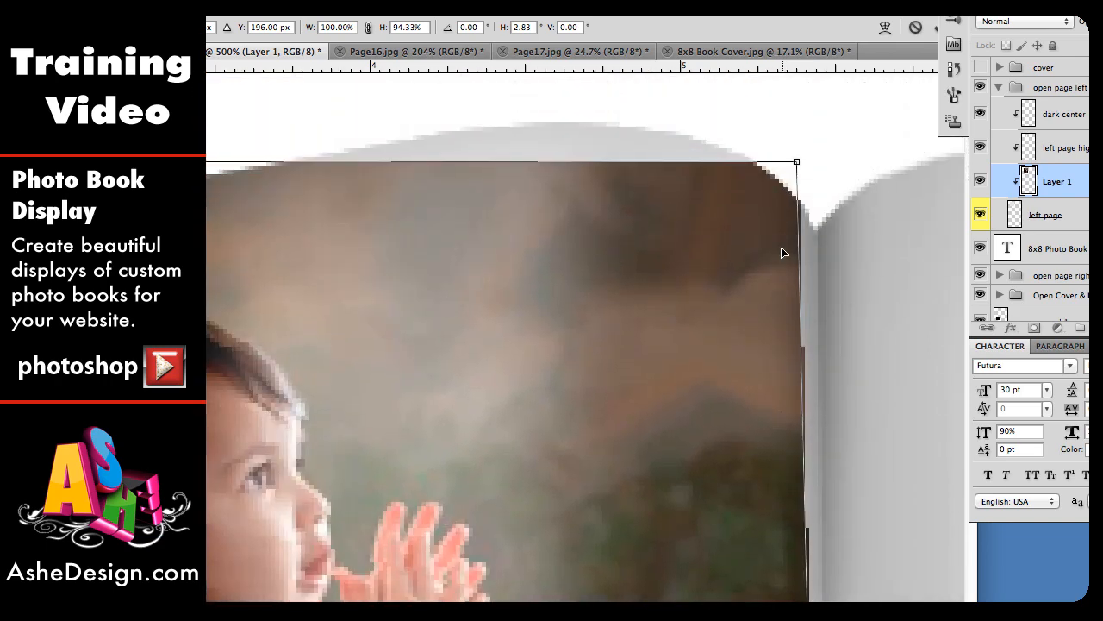
left_click_drag(796, 163, 820, 227)
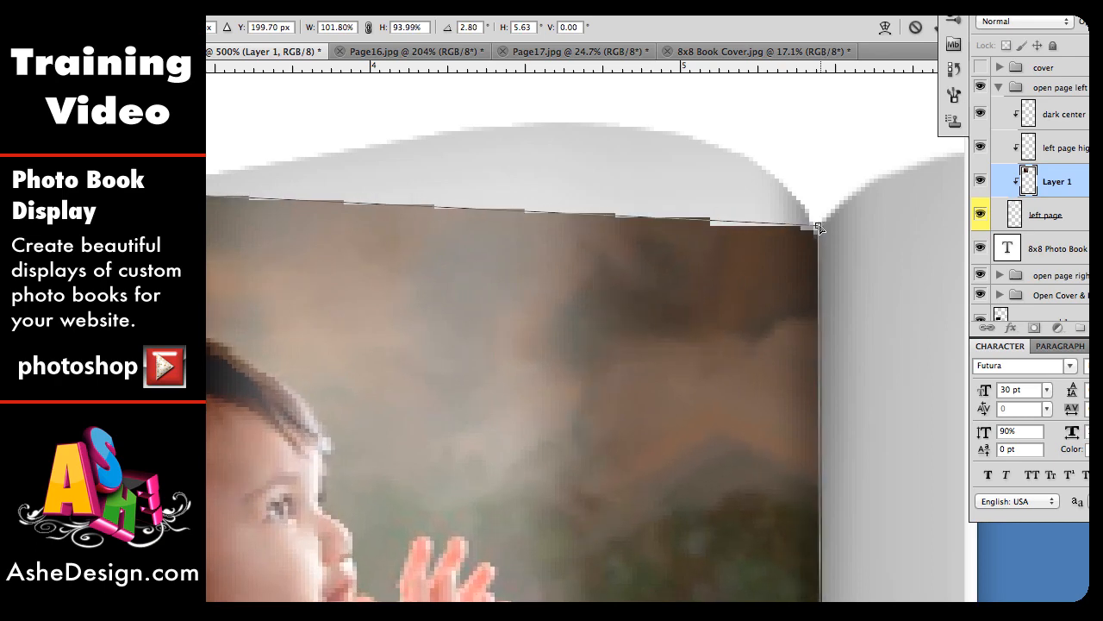
scroll(219, 304, "left", 10)
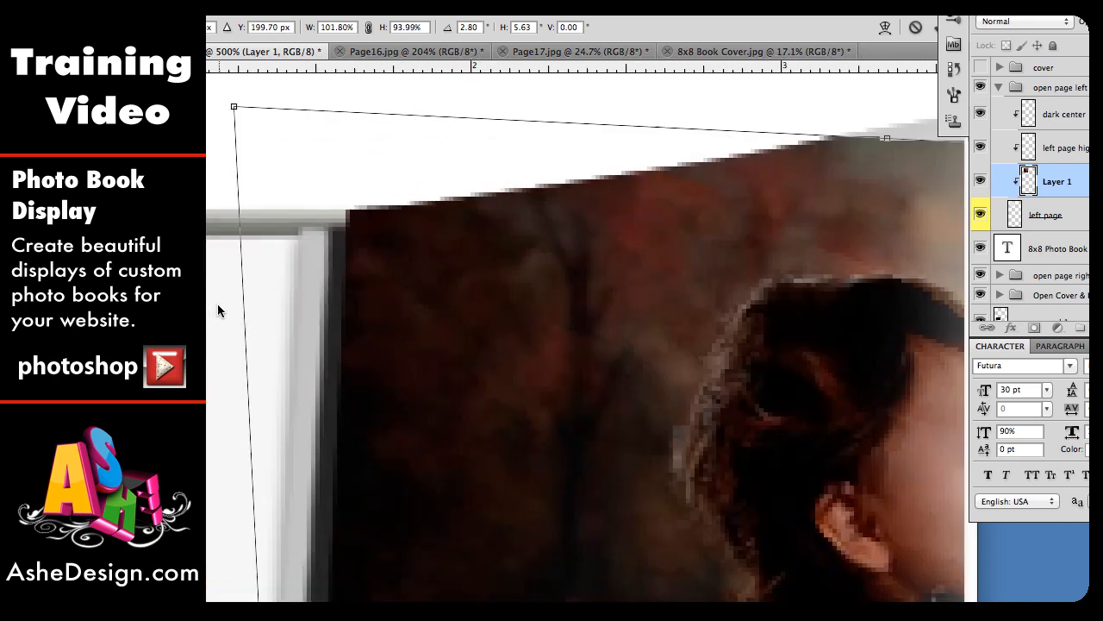
left_click_drag(234, 107, 342, 207)
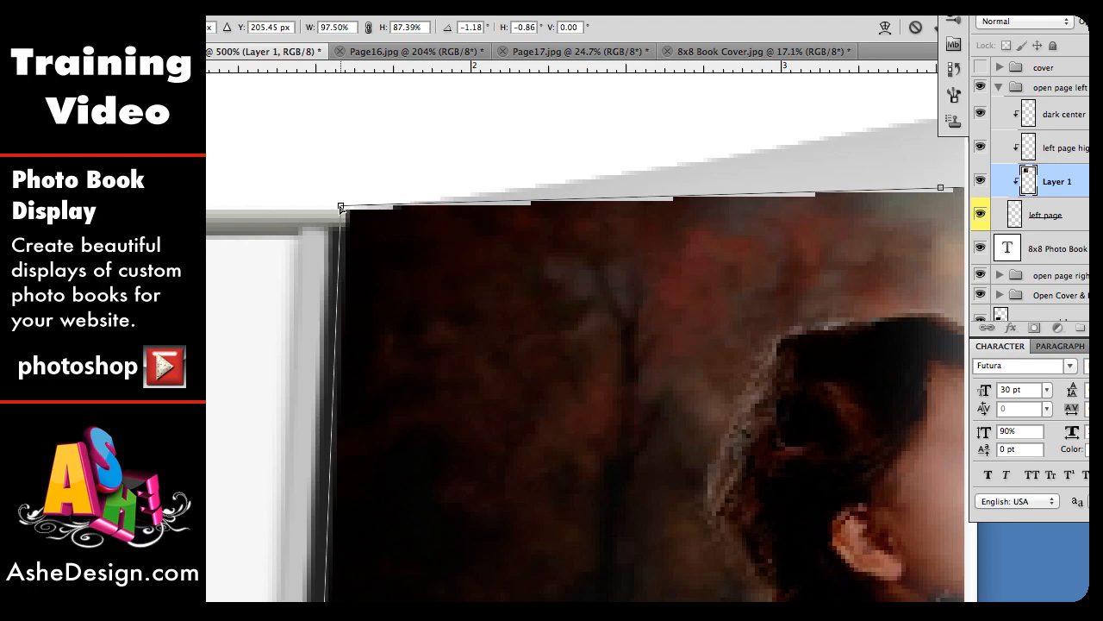
key("Return")
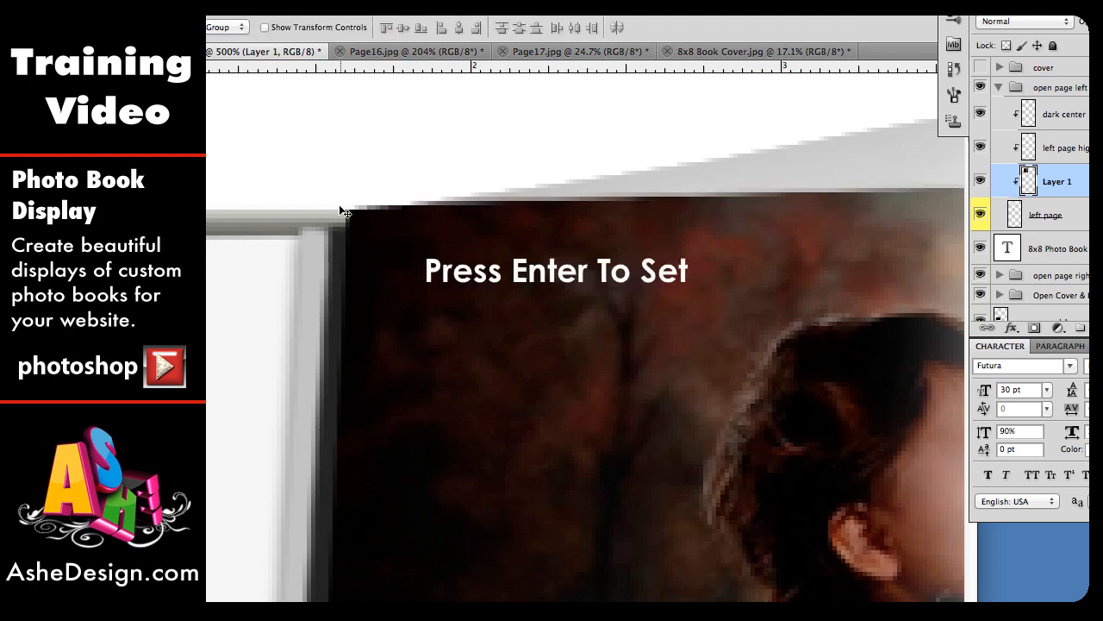
Step: Warp the pasted photo, pulling its top-edge handles upward so the top follows the left page's curved edge
scroll(488, 427, "down", 10)
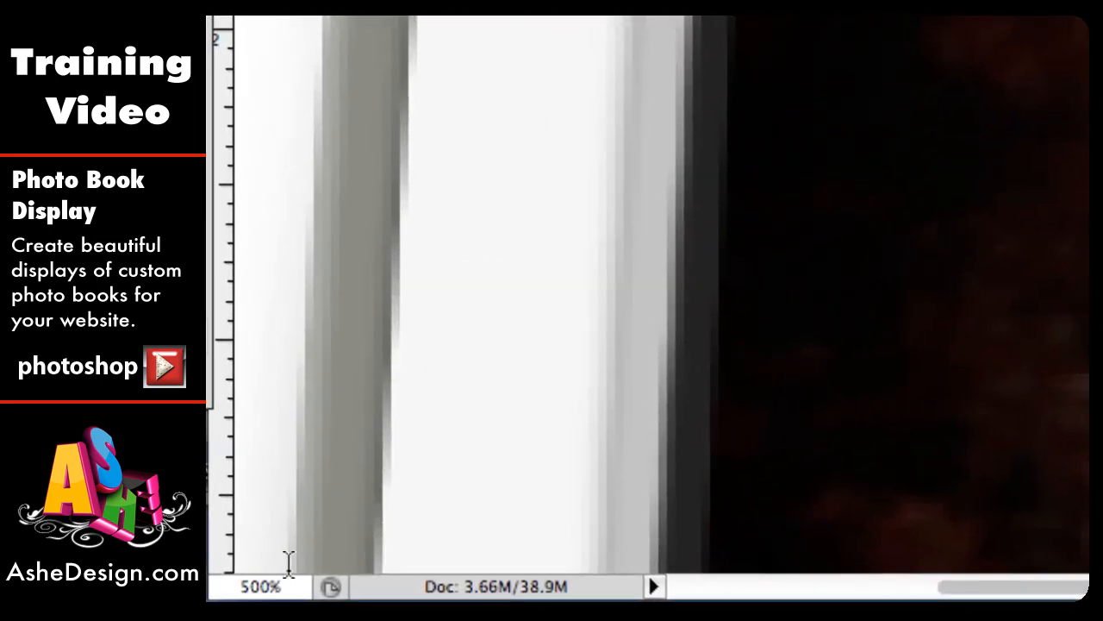
left_click(258, 586)
type("200")
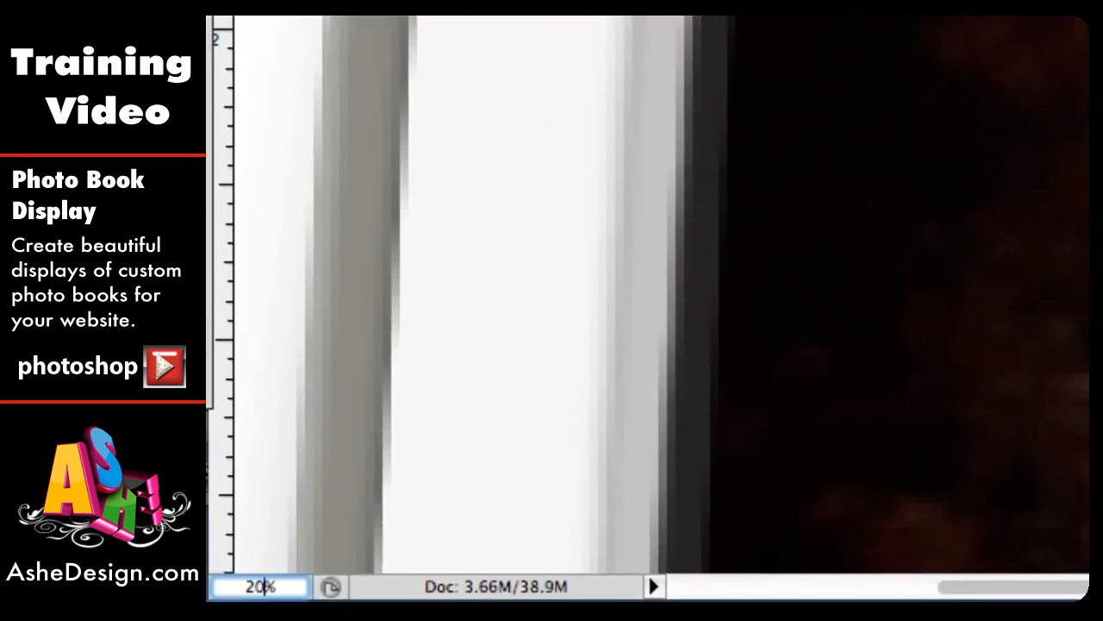
key("Return")
scroll(669, 572, "down", 5)
scroll(670, 573, "right", 5)
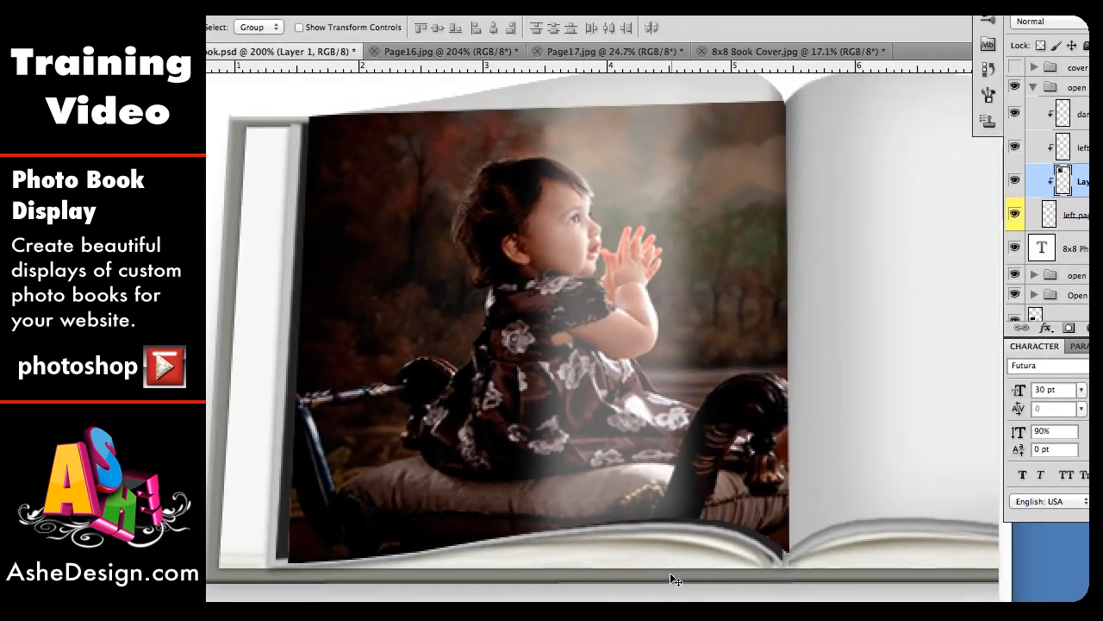
scroll(670, 572, "up", 1)
scroll(670, 572, "right", 1)
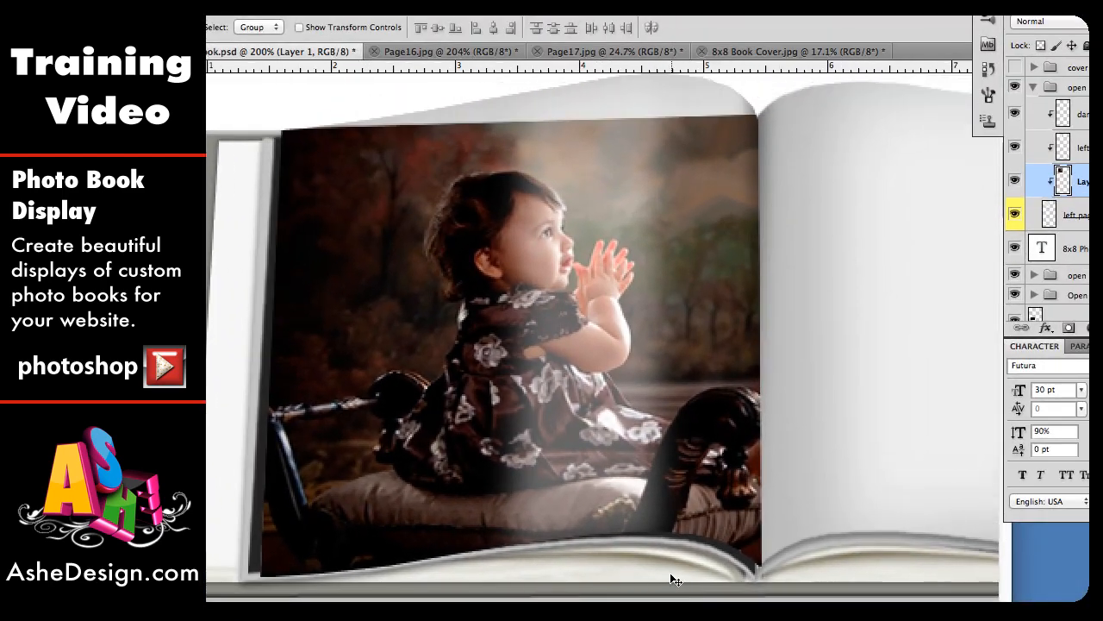
scroll(670, 572, "up", 1)
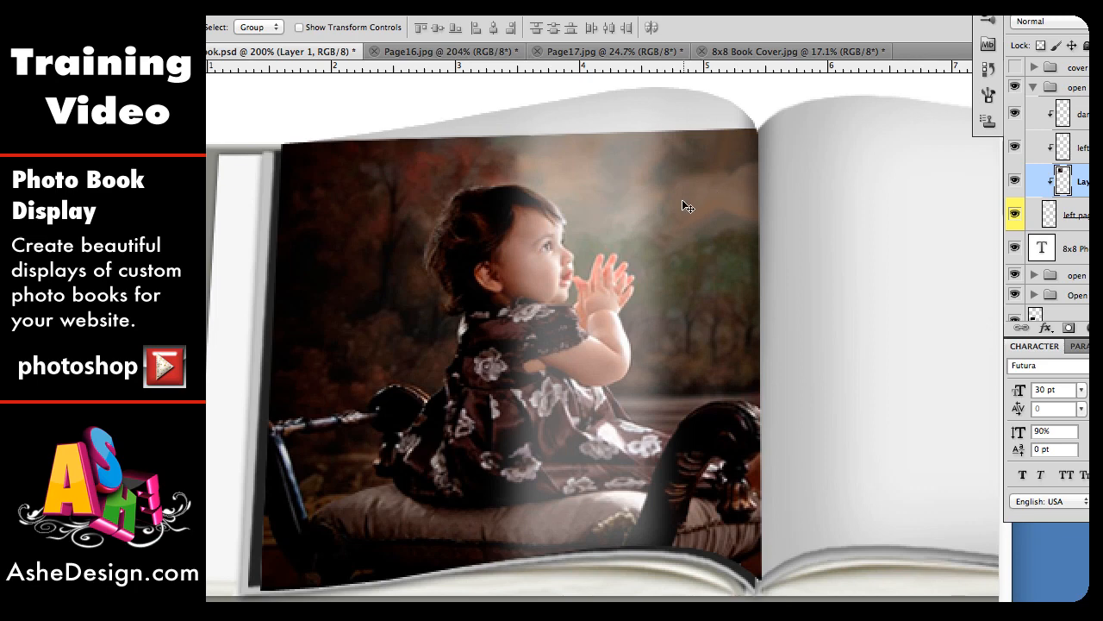
scroll(682, 202, "up", 2)
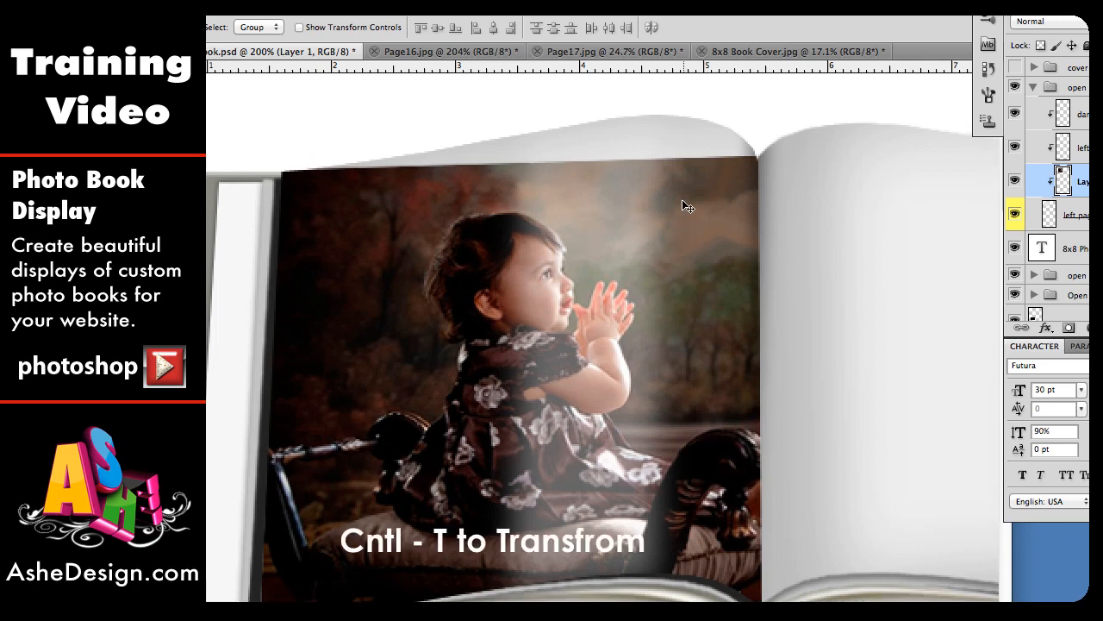
key("ctrl+t")
left_click(578, 220)
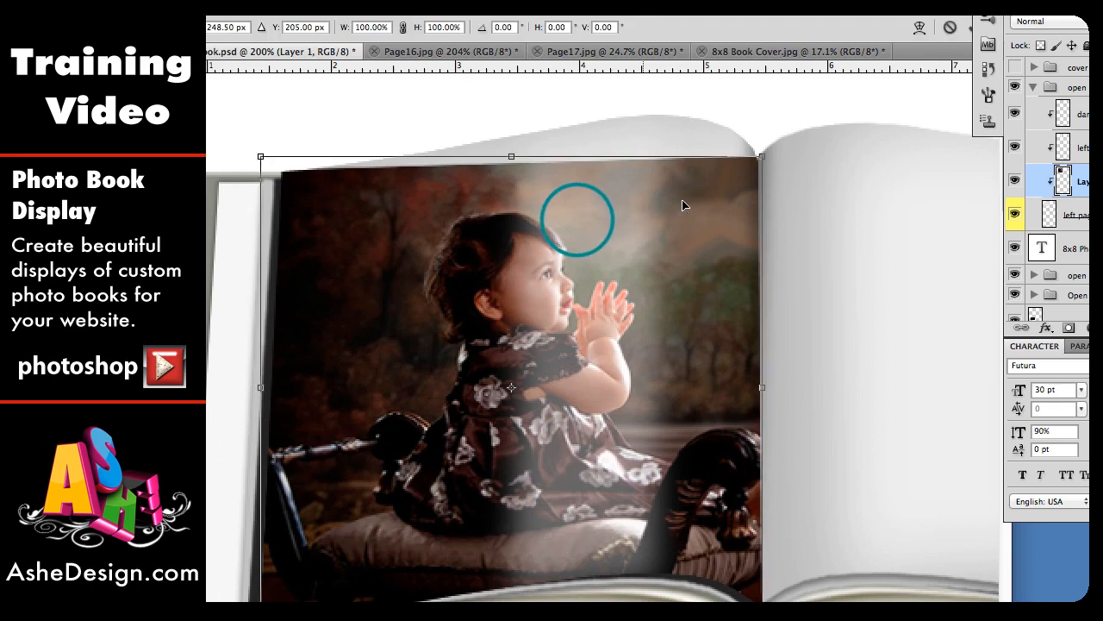
right_click(578, 221)
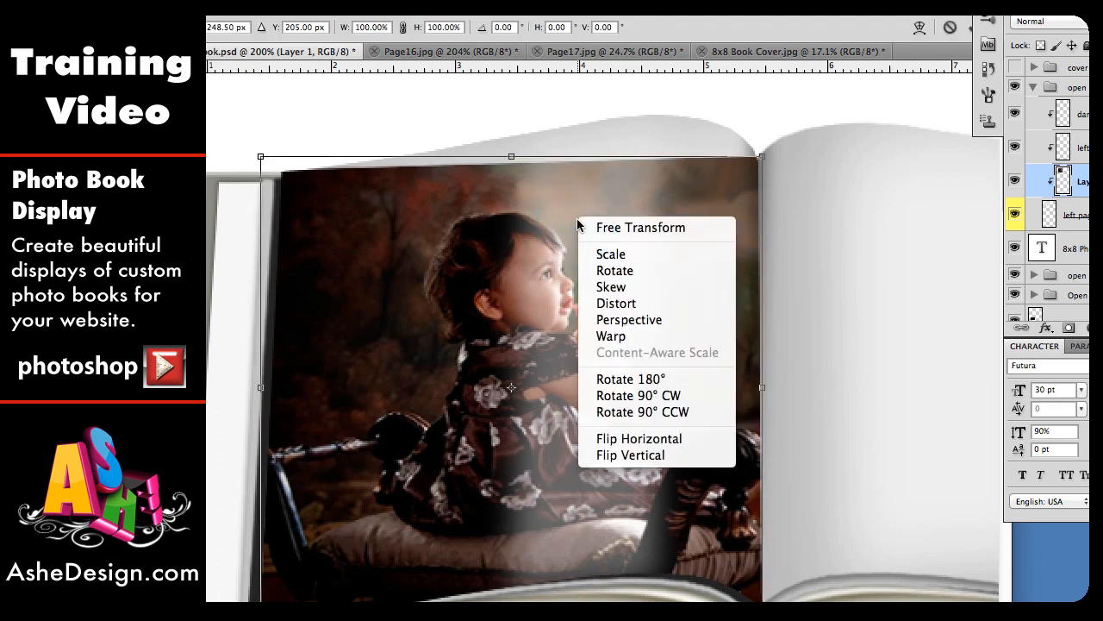
left_click(611, 336)
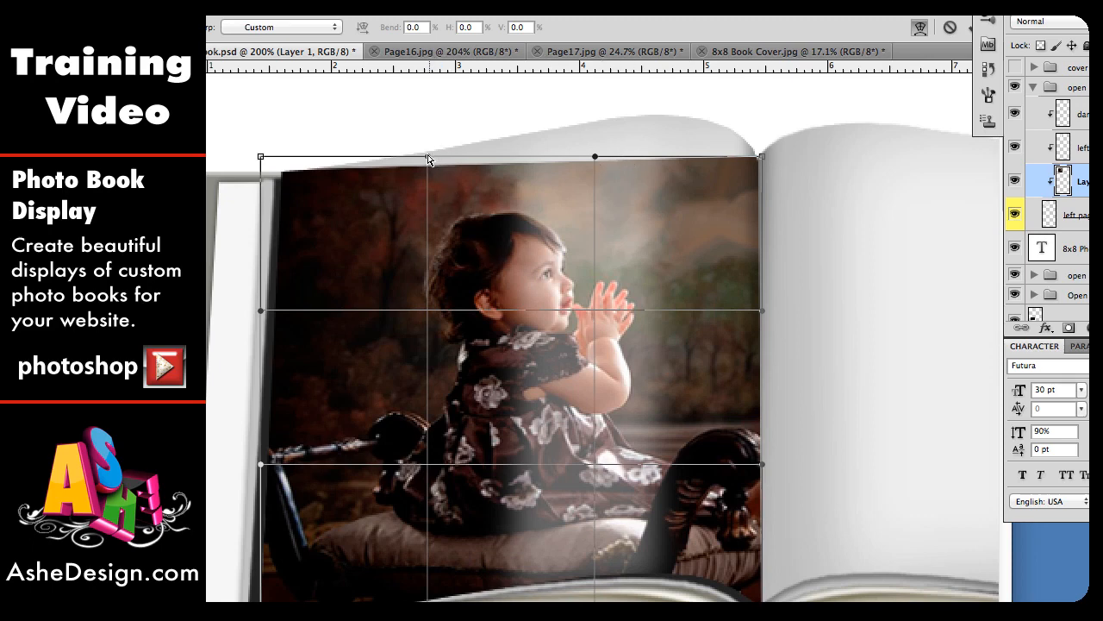
left_click_drag(428, 158, 453, 120)
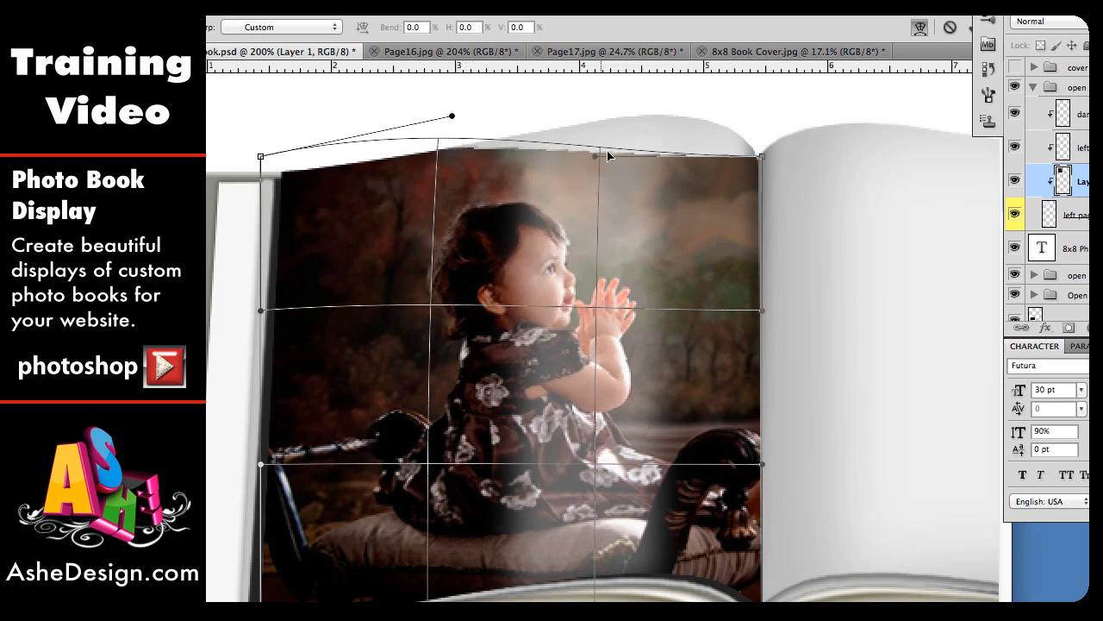
left_click_drag(594, 159, 624, 82)
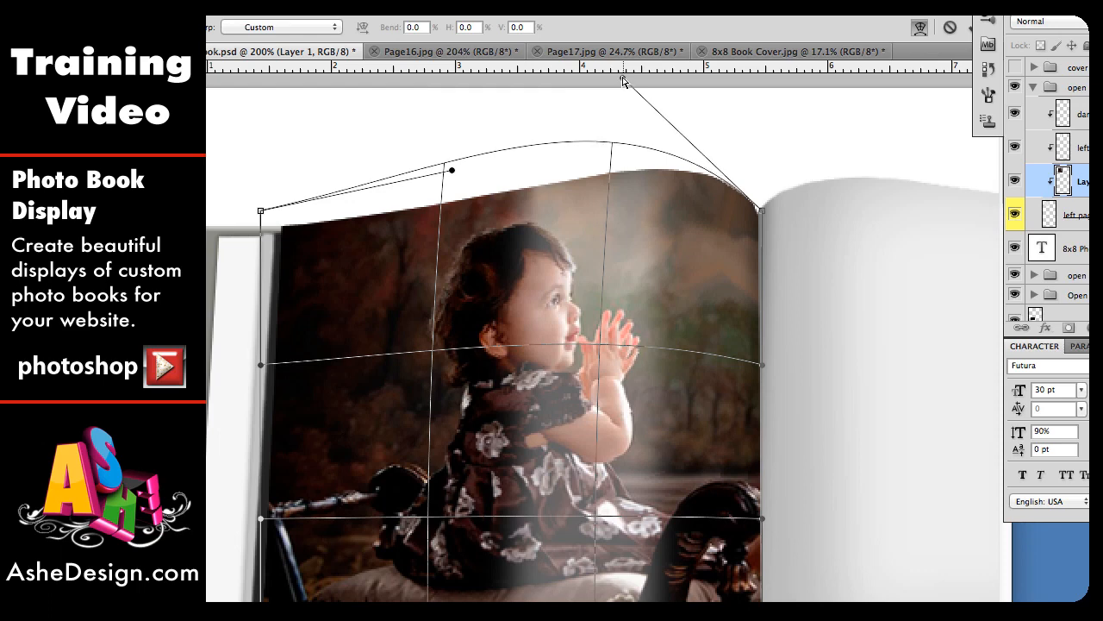
left_click_drag(451, 172, 437, 183)
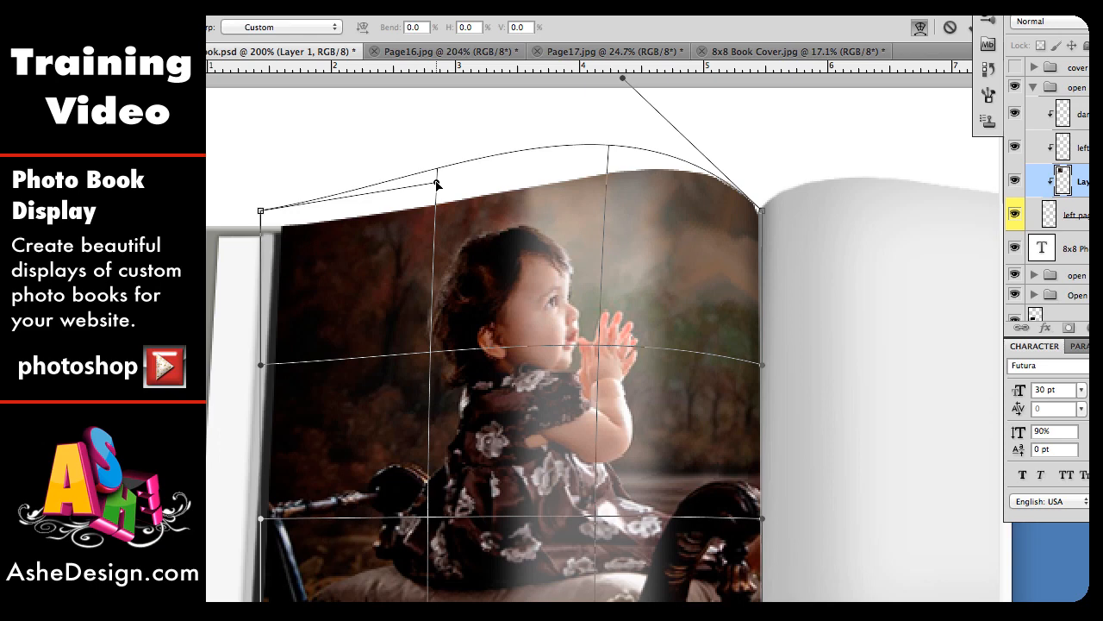
Step: Bend the photo's bottom edge down along the page's lower curve and commit the warp
scroll(518, 351, "down", 5)
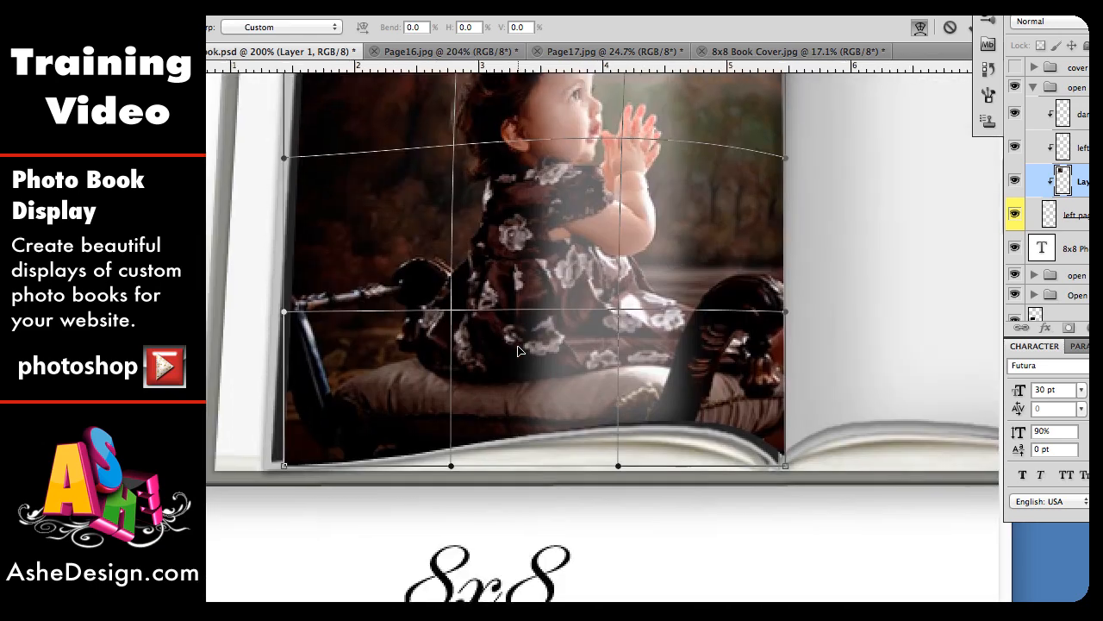
left_click_drag(618, 441, 593, 355)
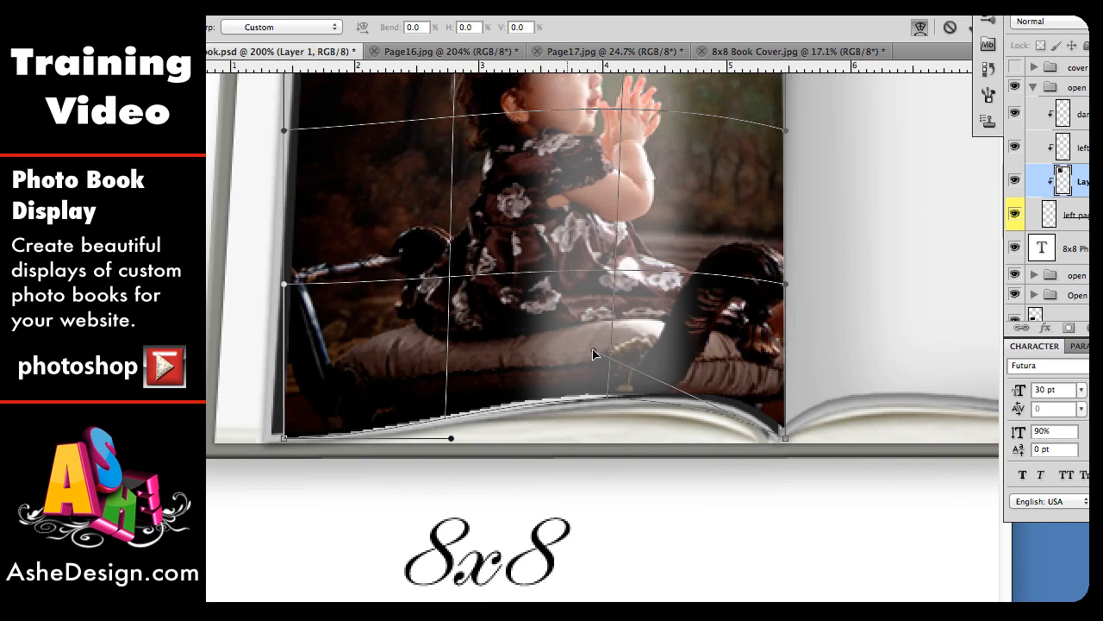
left_click_drag(449, 442, 410, 465)
scroll(409, 465, "up", 8)
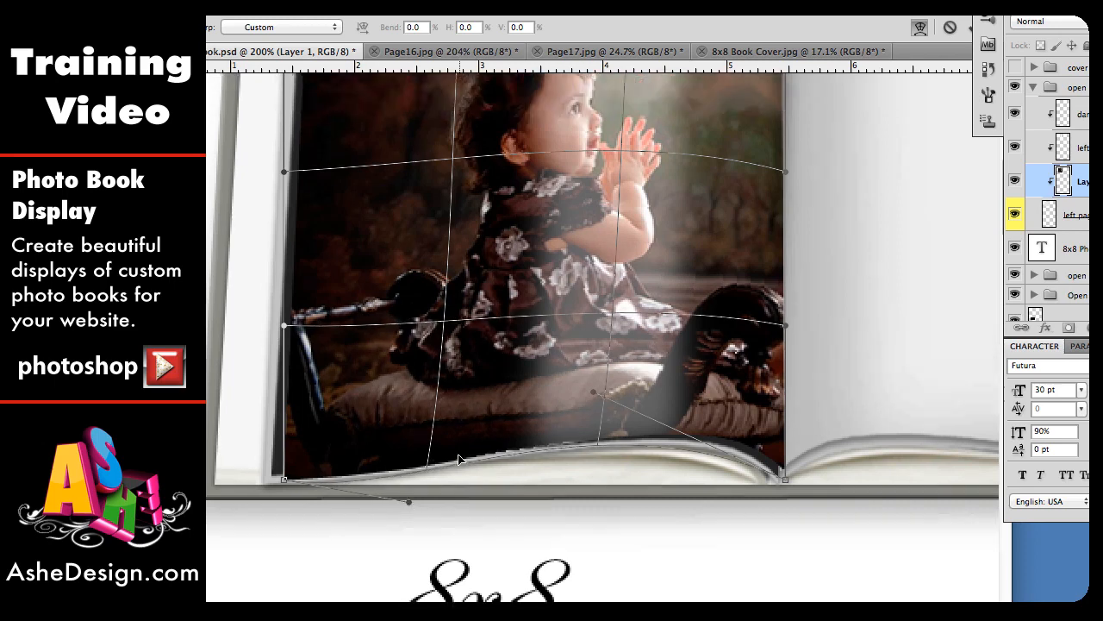
scroll(459, 459, "up", 4)
scroll(459, 460, "right", 2)
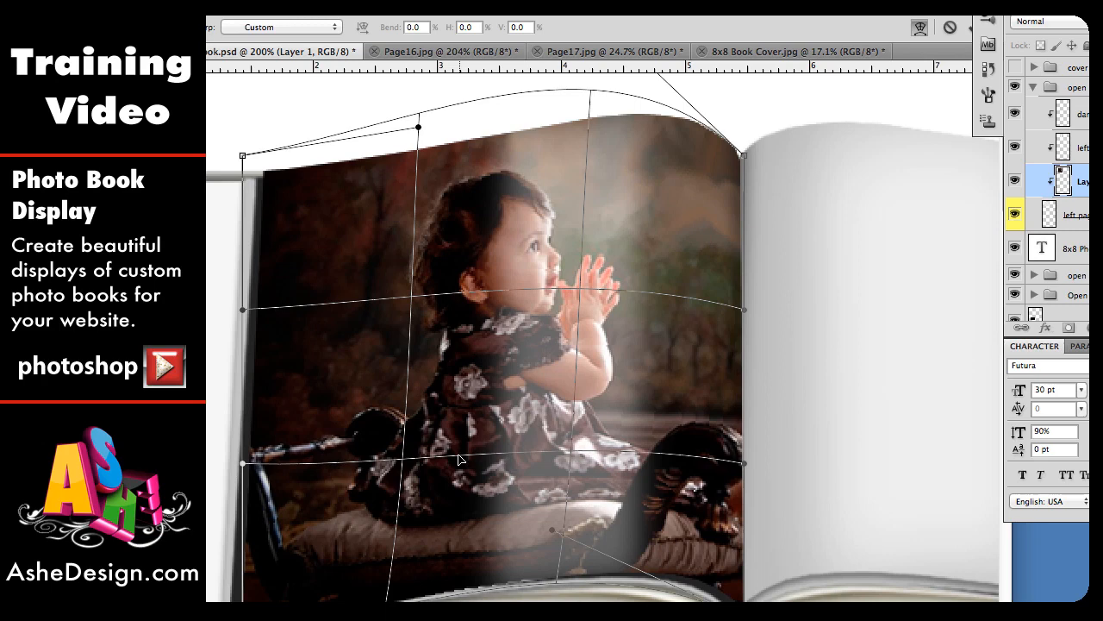
key("Return")
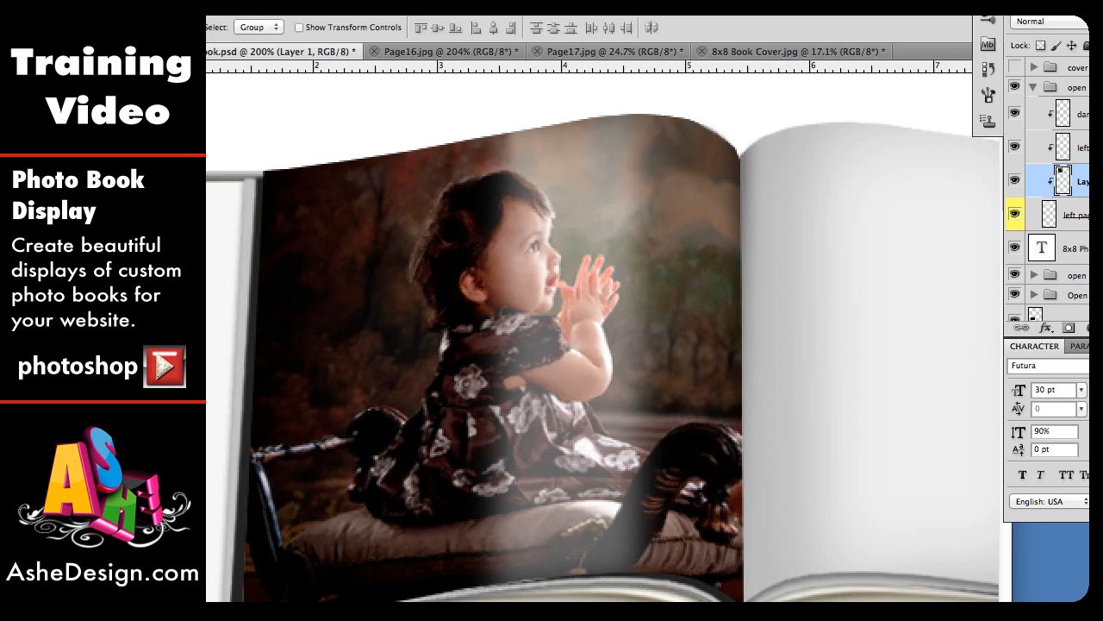
Step: Collapse the open page left group, expand open page right and select its right page layer
key("ctrl+minus")
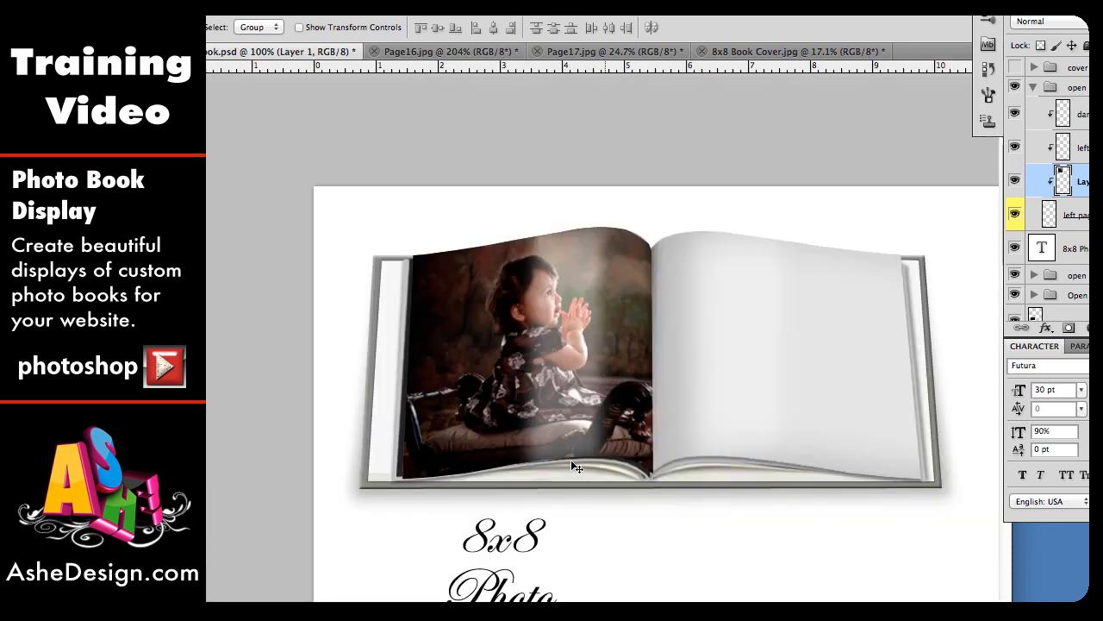
scroll(604, 466, "down", 5)
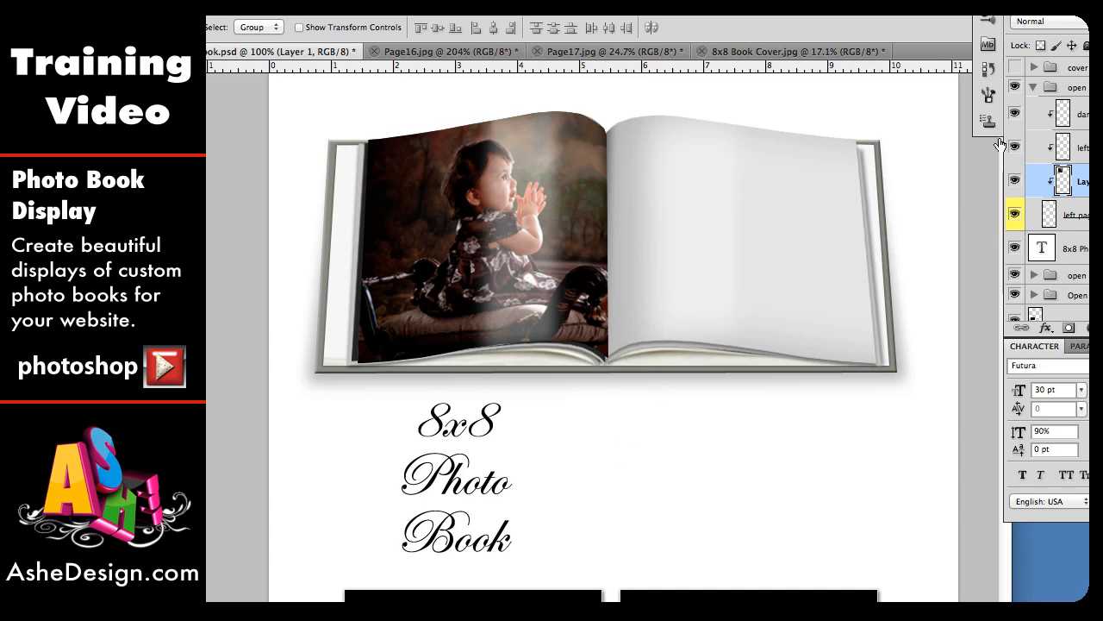
left_click(1032, 89)
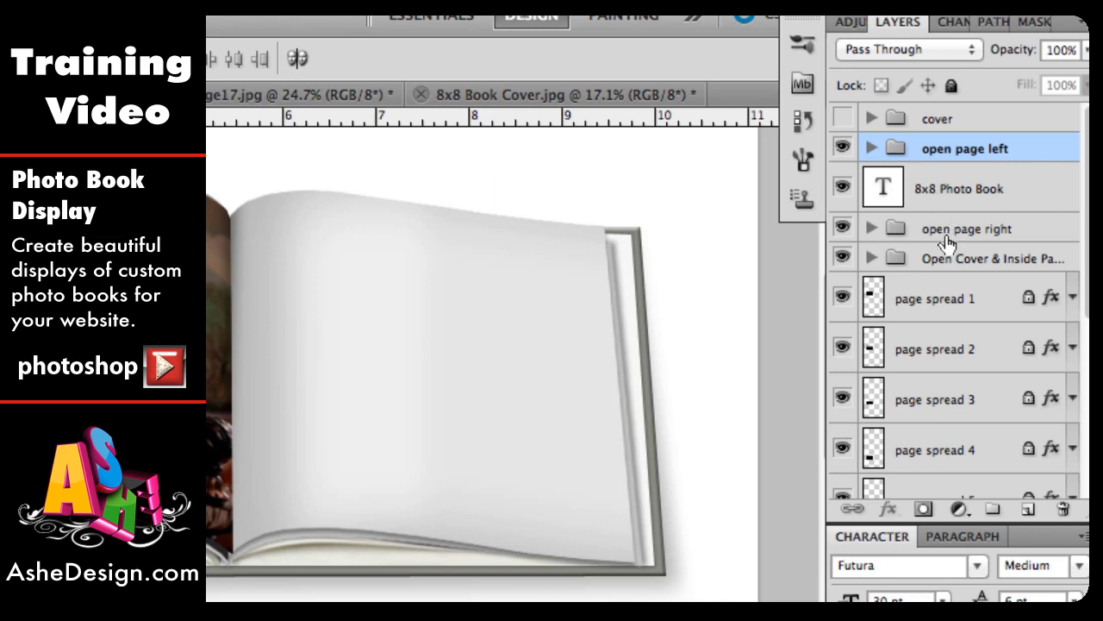
left_click(952, 235)
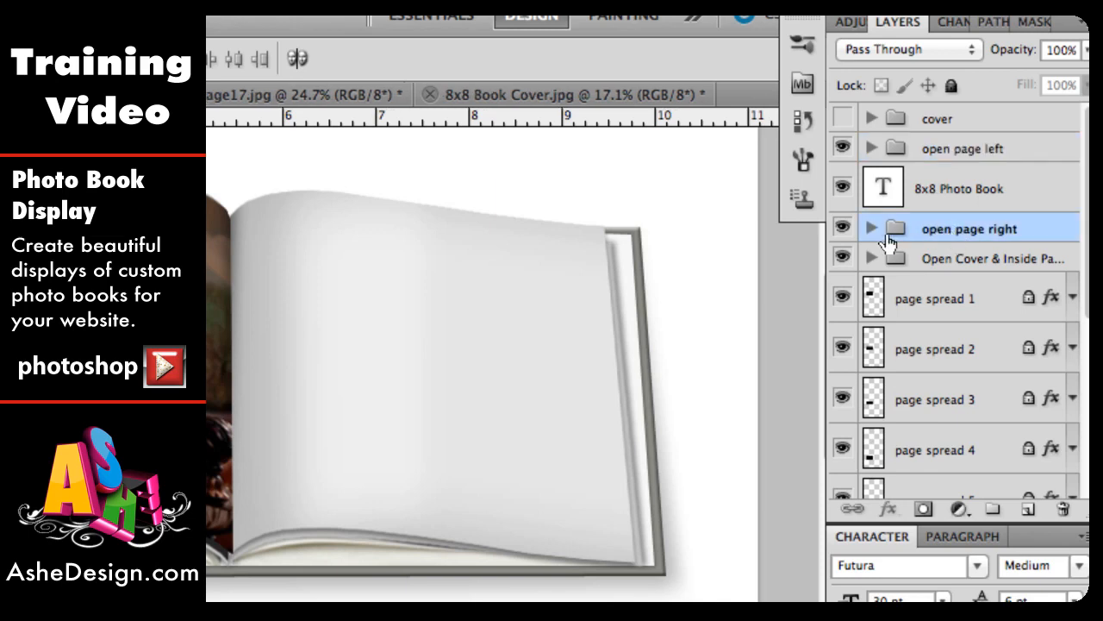
left_click(872, 231)
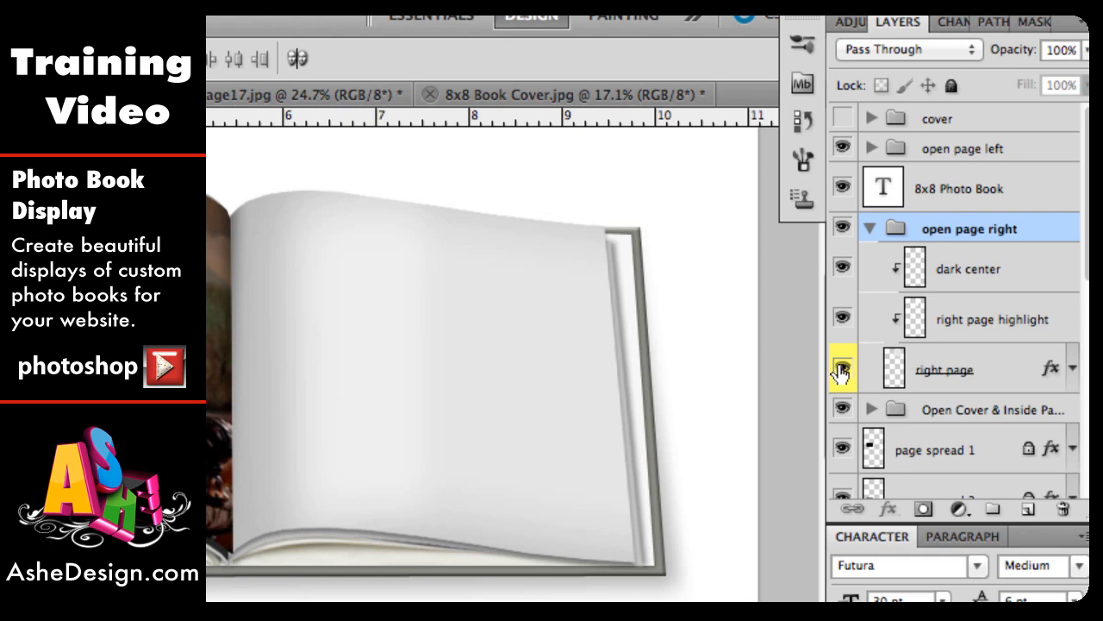
left_click(932, 370)
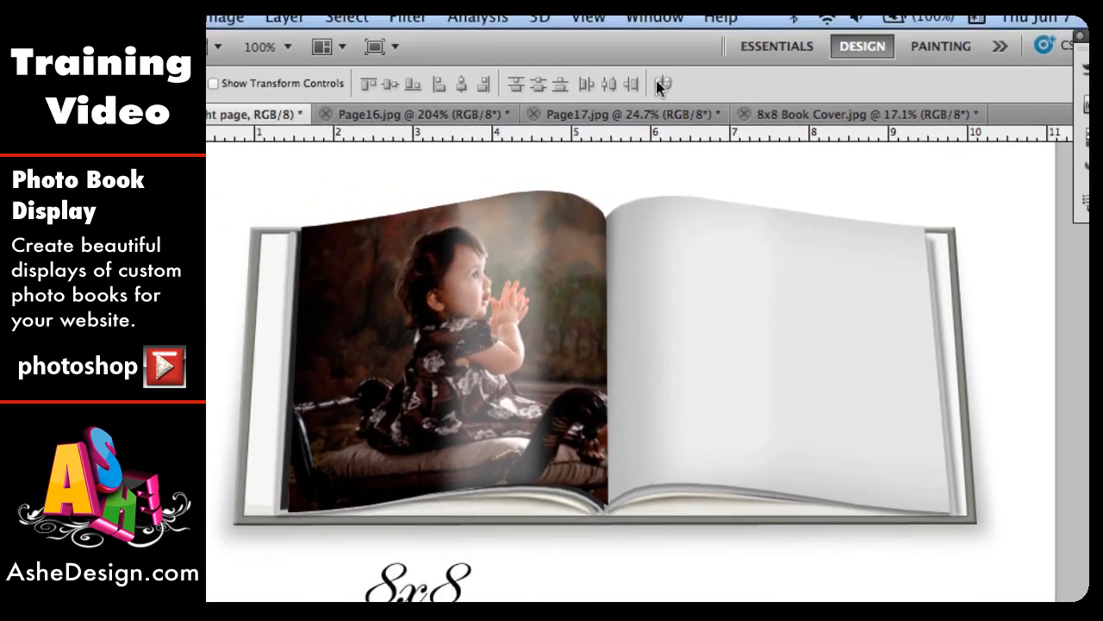
Step: Resize Page17.jpg to a width of 300 pixels with proportions constrained
left_click(638, 114)
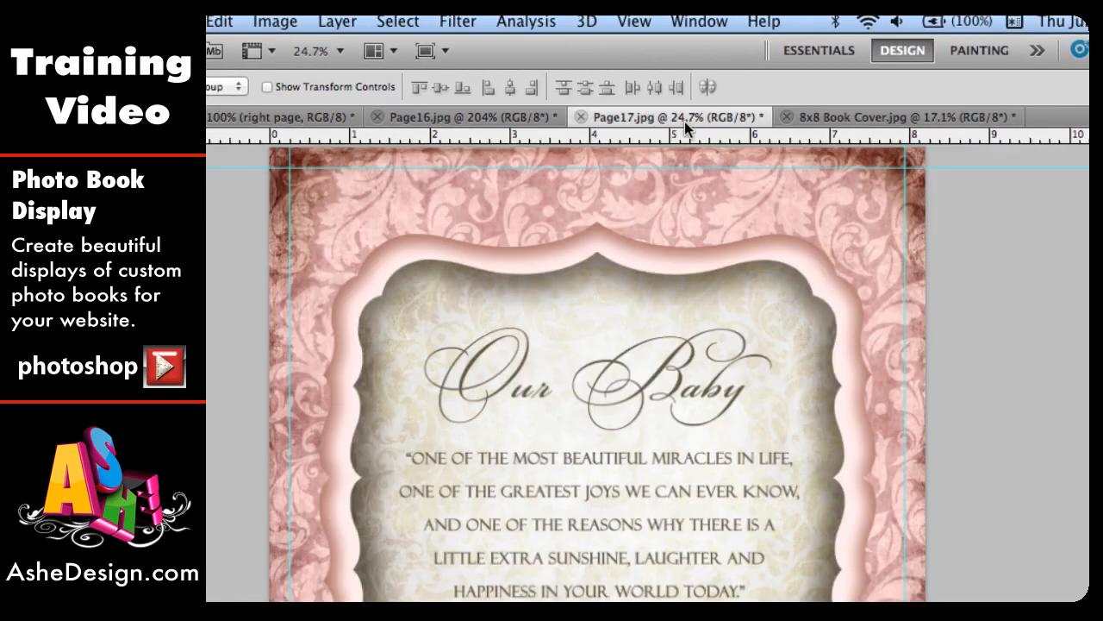
left_click(274, 21)
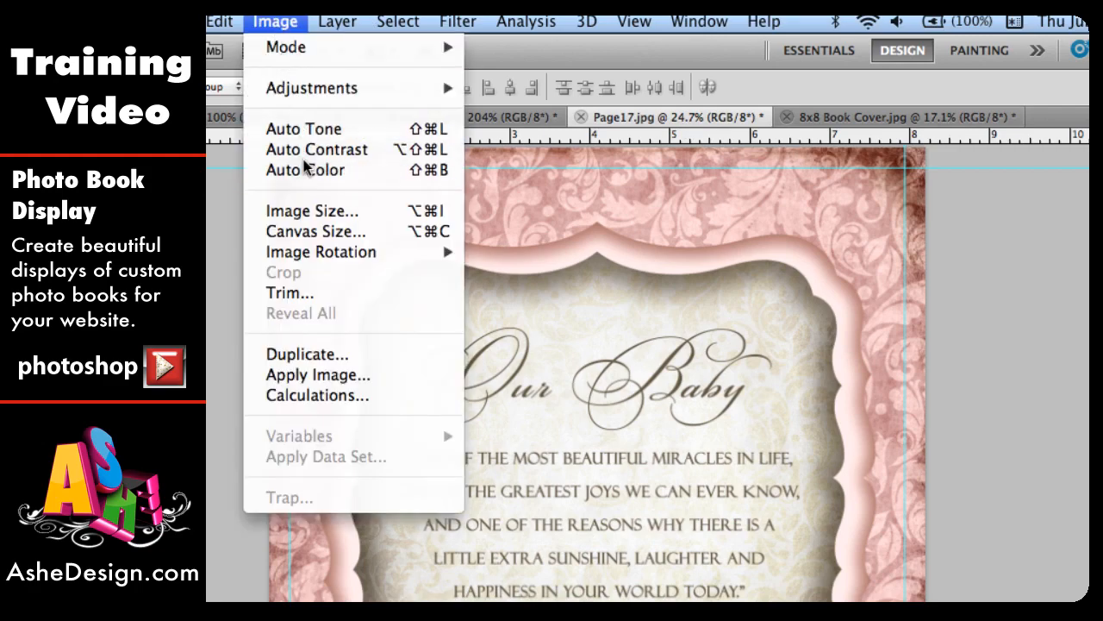
left_click(318, 213)
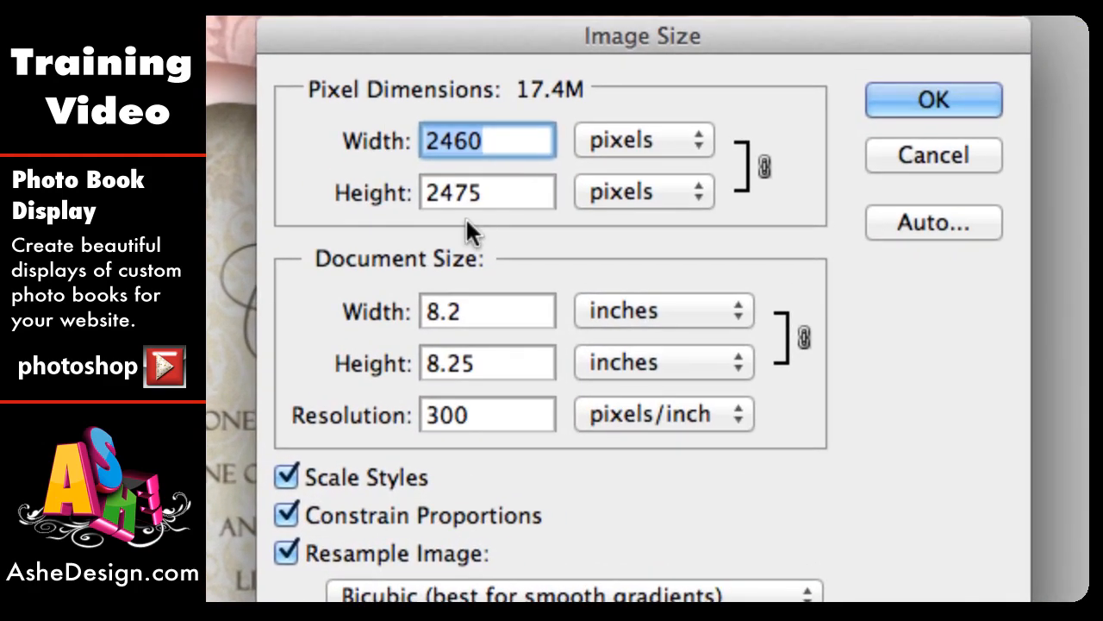
left_click(450, 193)
double_click(448, 193)
type("300")
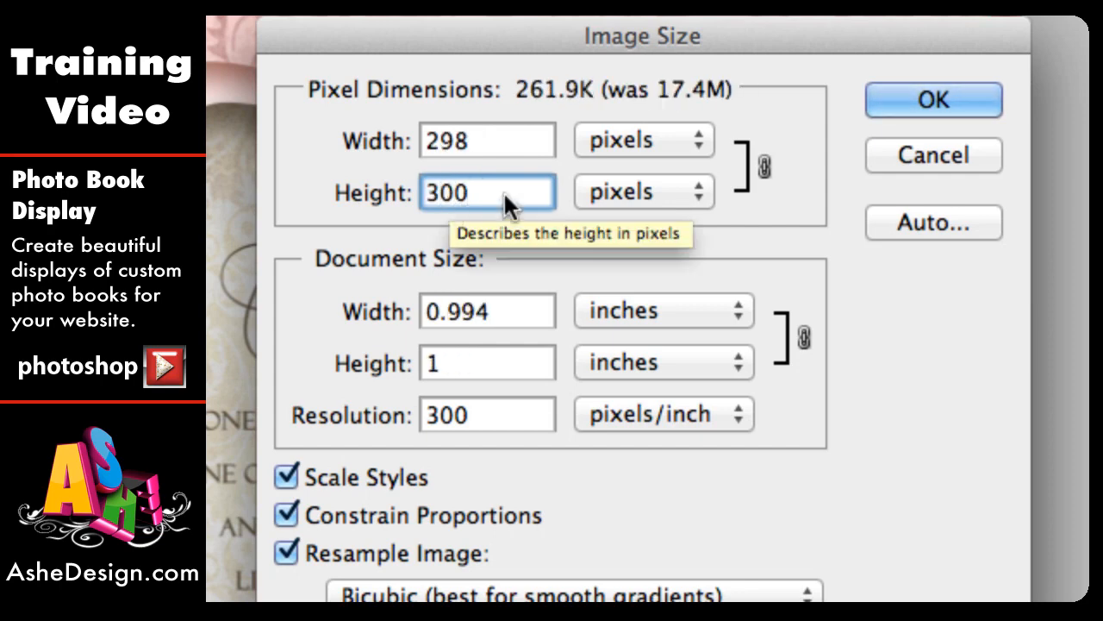
left_click(971, 91)
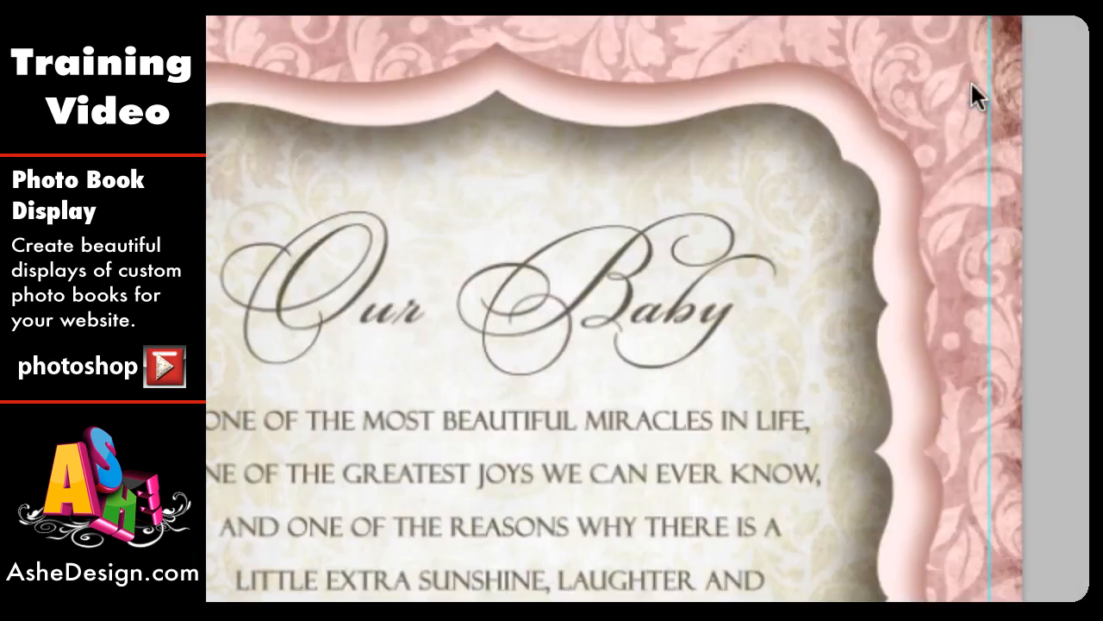
Step: Fit Page17 on screen, select the entire image and copy it
double_click(223, 422)
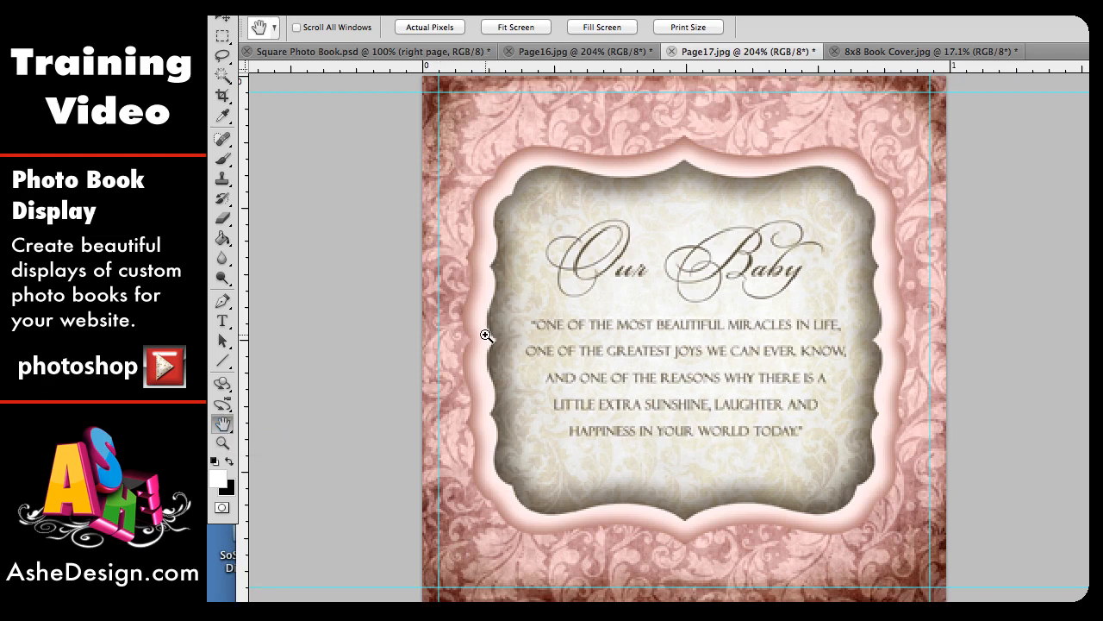
key("ctrl+a")
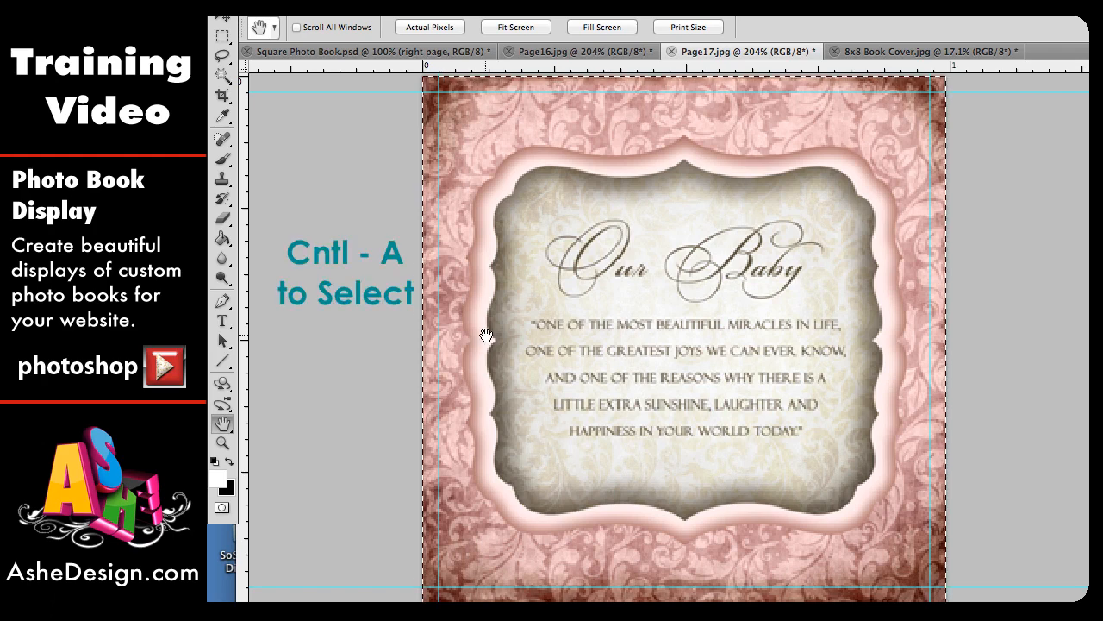
key("ctrl+c")
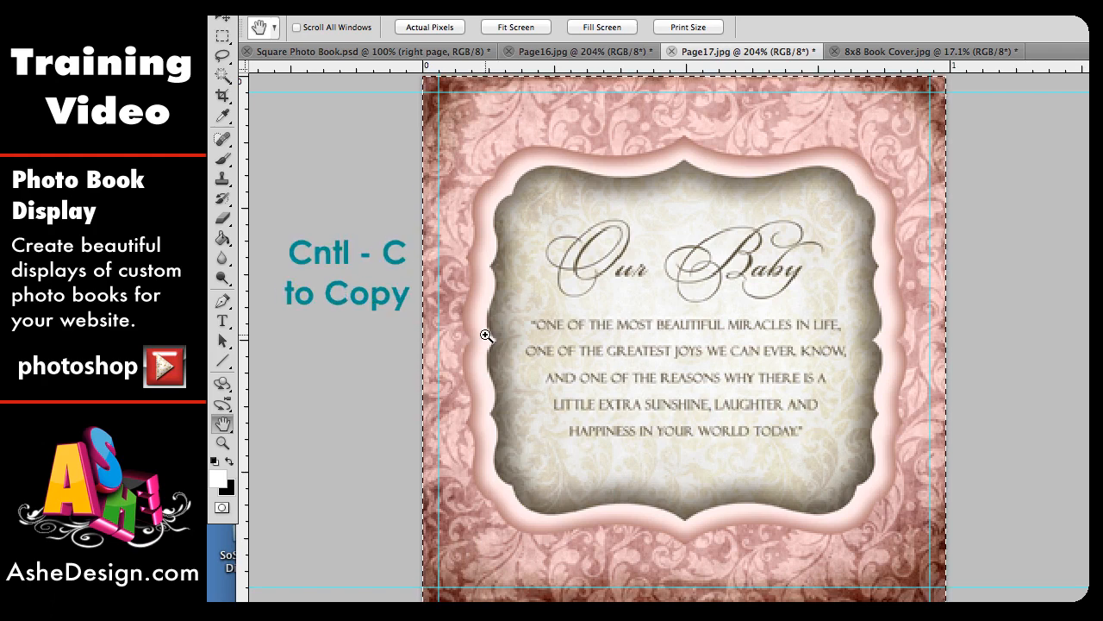
Step: Paste the page into Square Photo Book.psd above the right page layer and move it over the right page
left_click(375, 52)
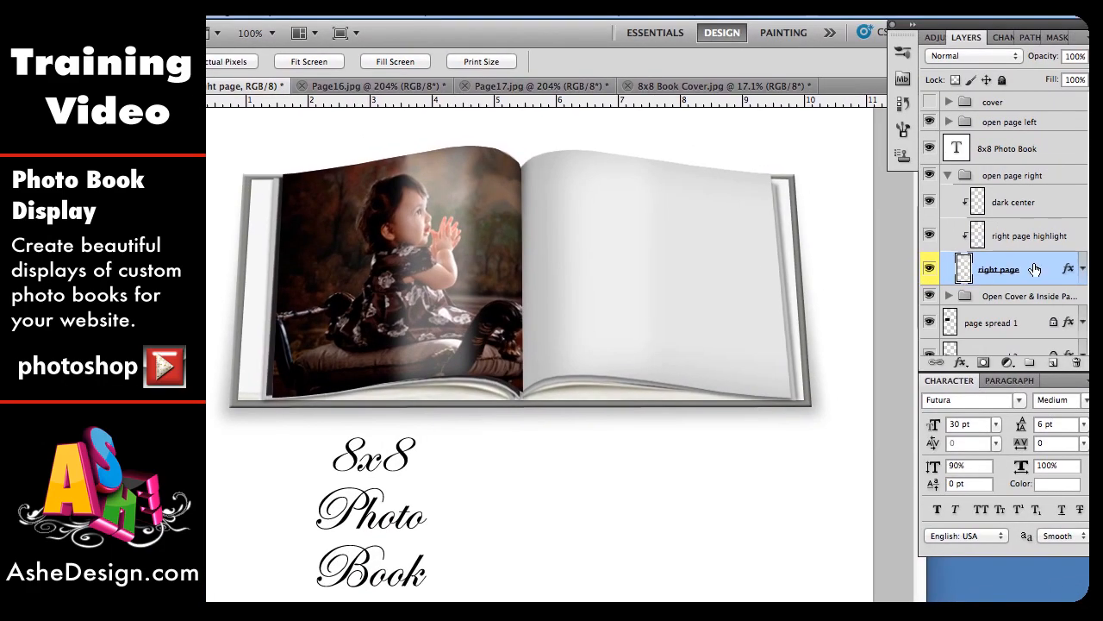
key("ctrl+v")
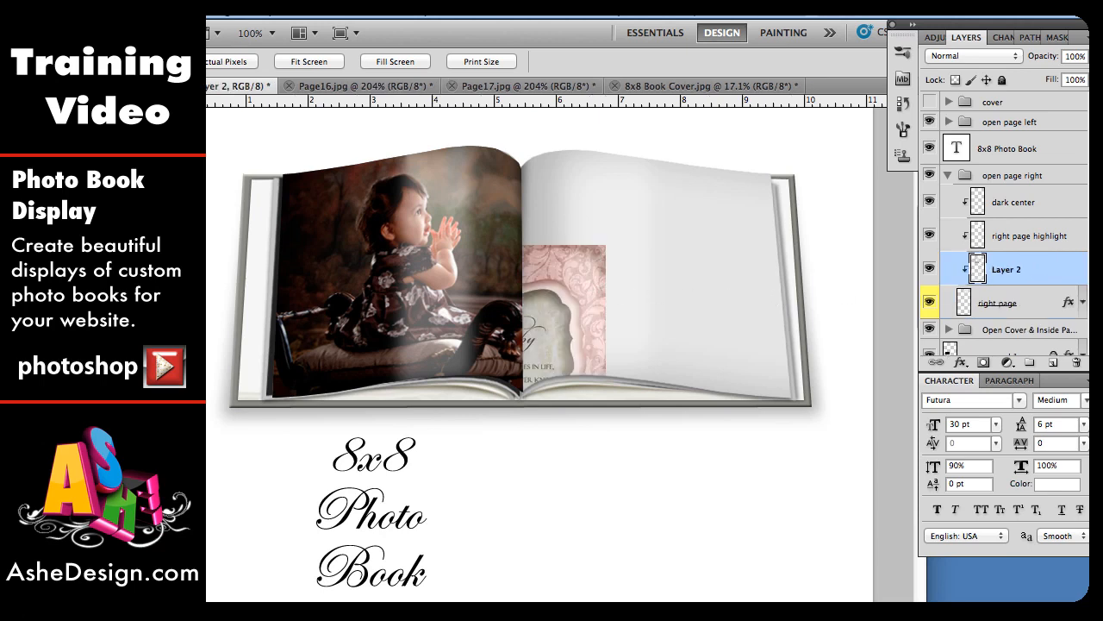
key("v")
left_click_drag(586, 315, 757, 219)
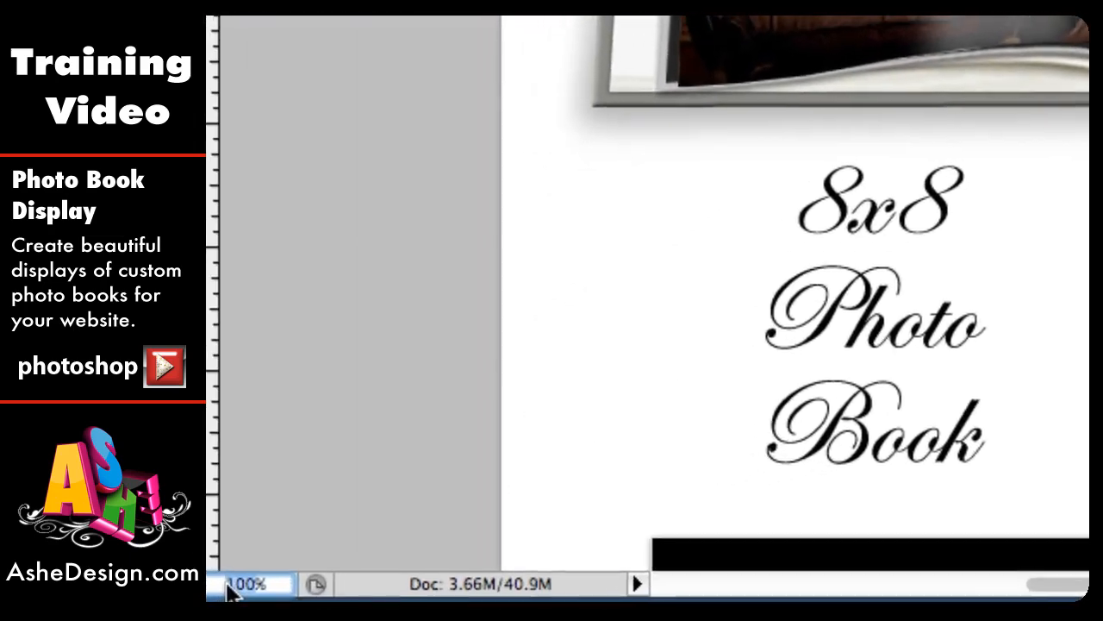
Step: Distort the pasted page layer so its bottom corners sit on the right page's lower edge
type("500")
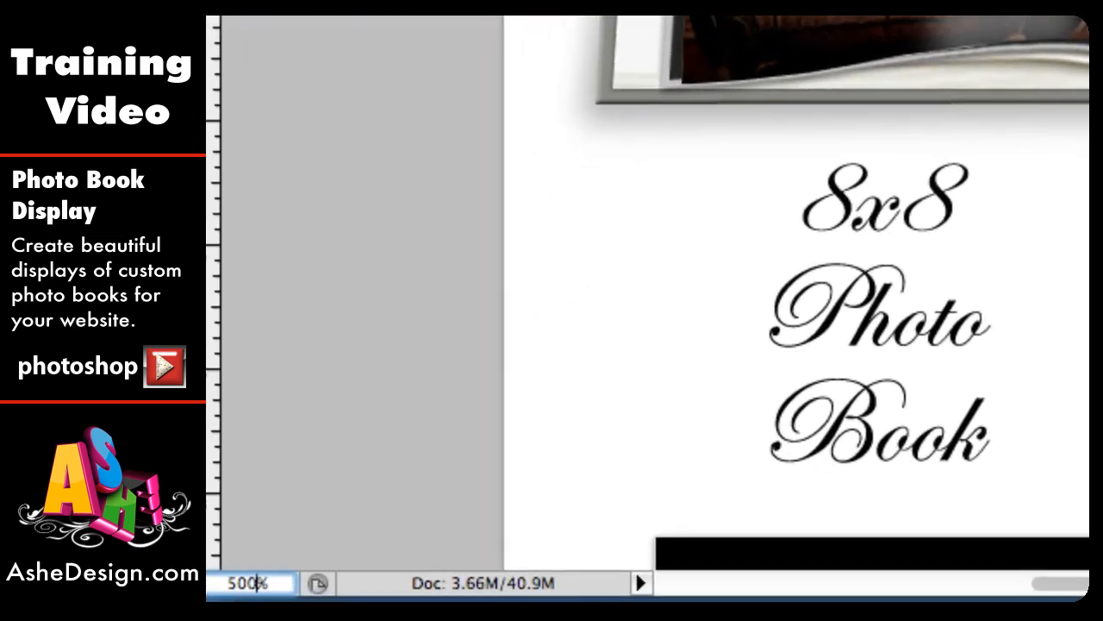
key("Return")
scroll(915, 425, "right", 10)
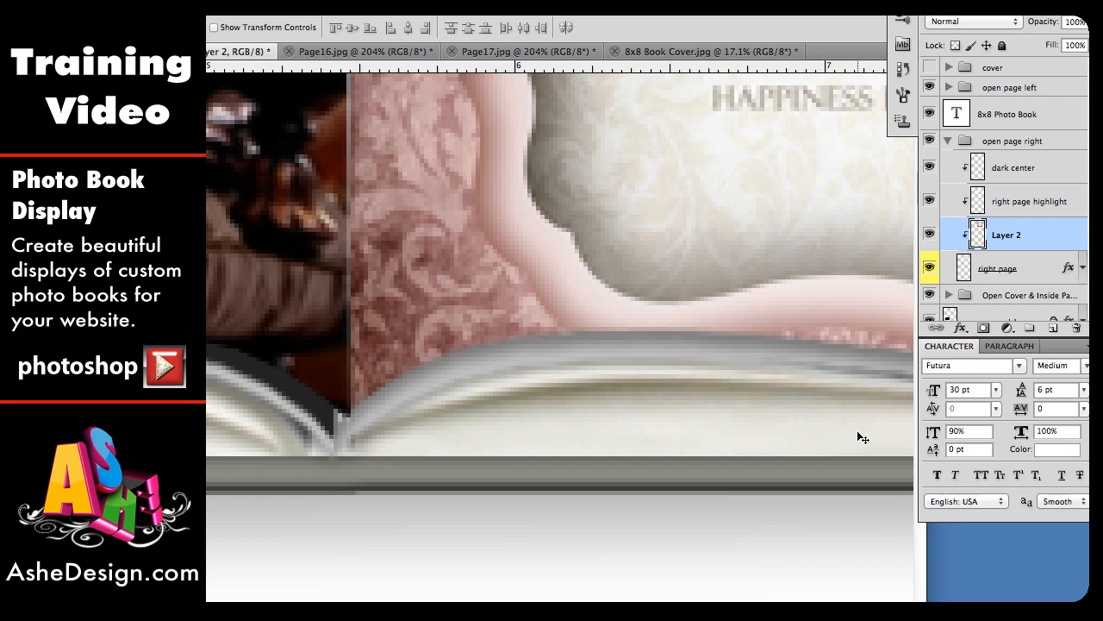
key("ctrl+t")
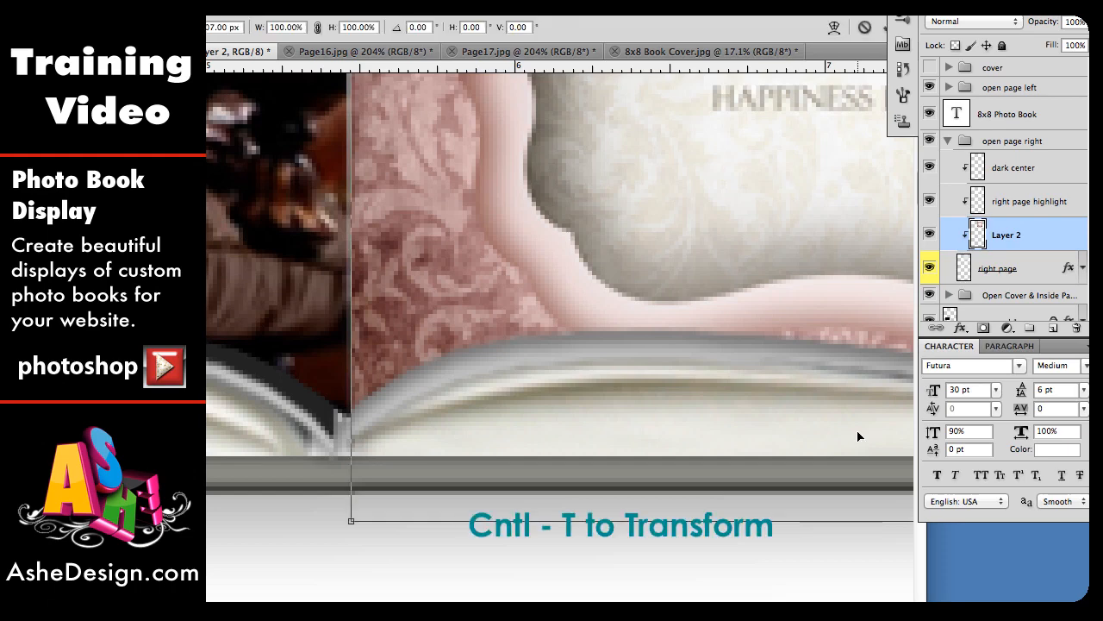
right_click(624, 290)
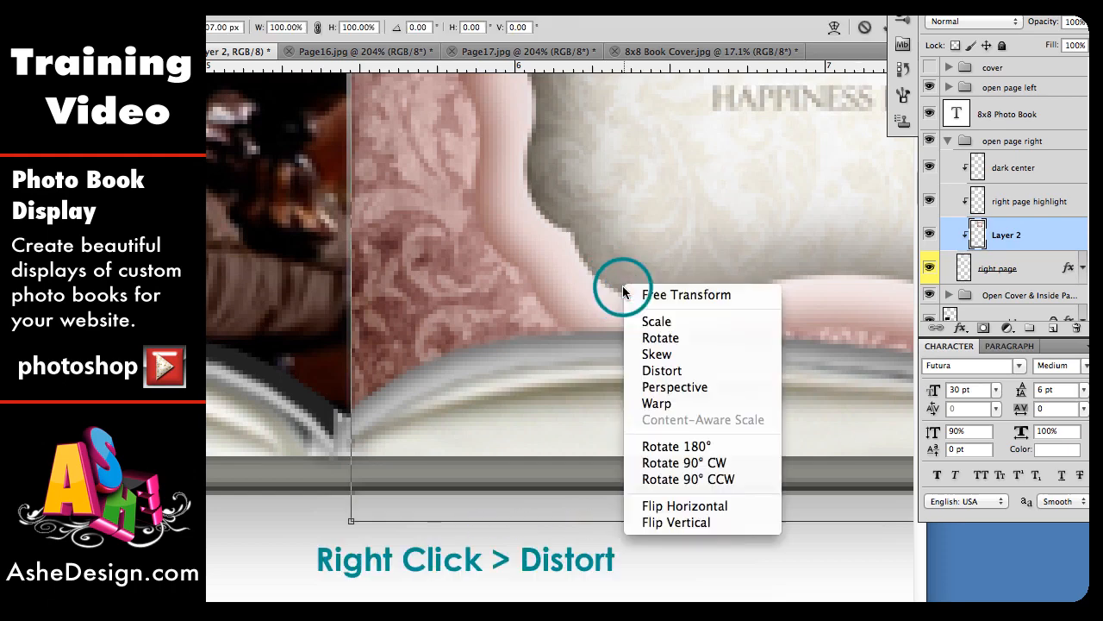
left_click(687, 371)
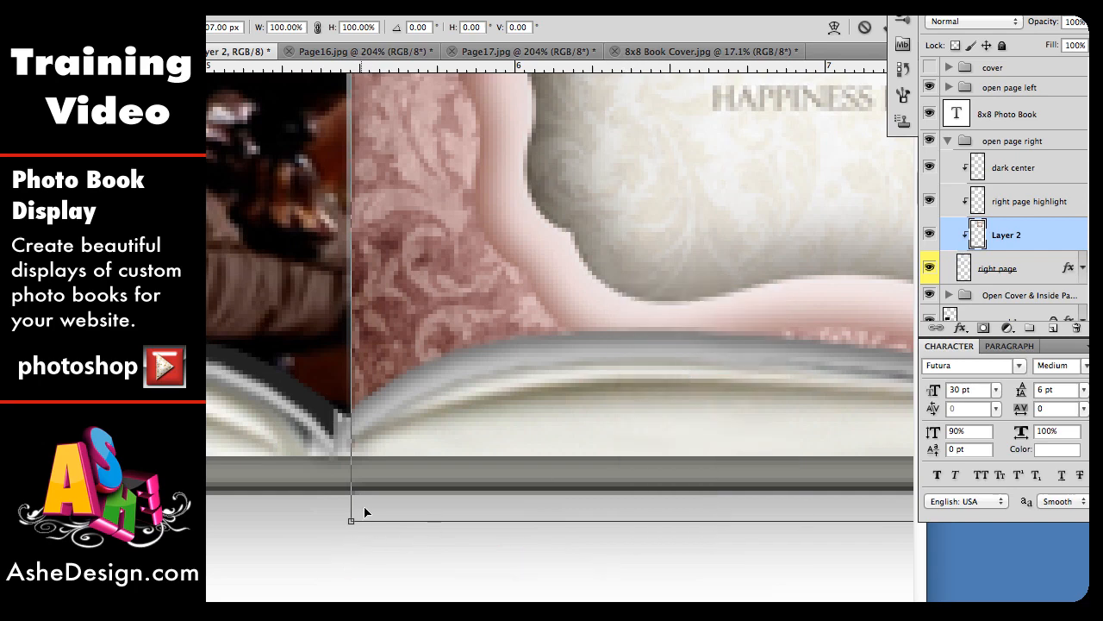
left_click_drag(352, 521, 349, 411)
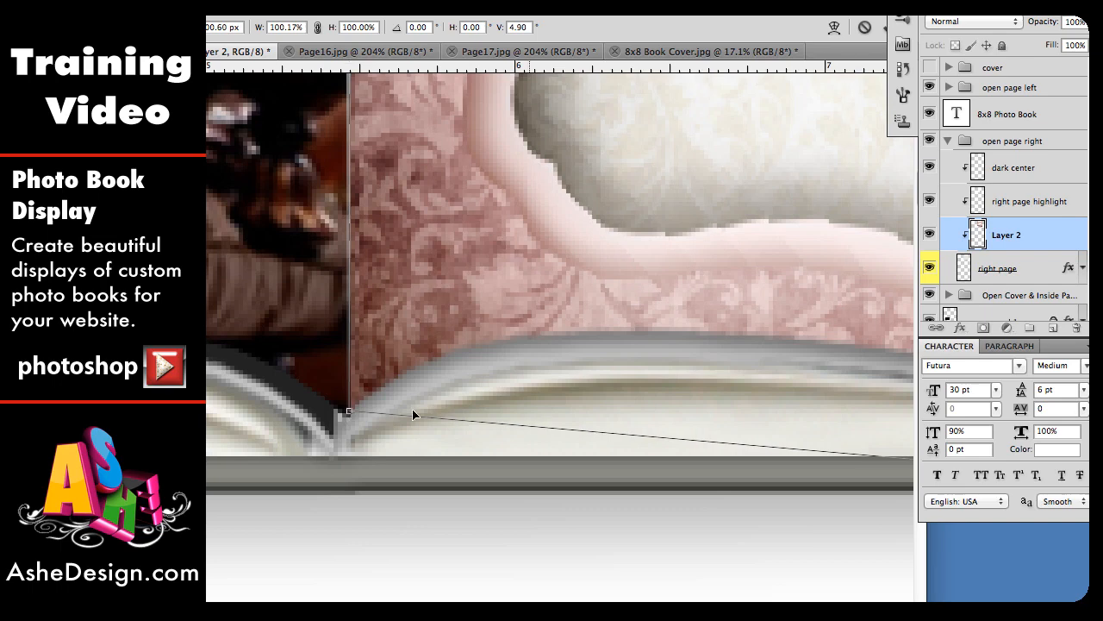
scroll(651, 364, "right", 10)
scroll(649, 364, "right", 10)
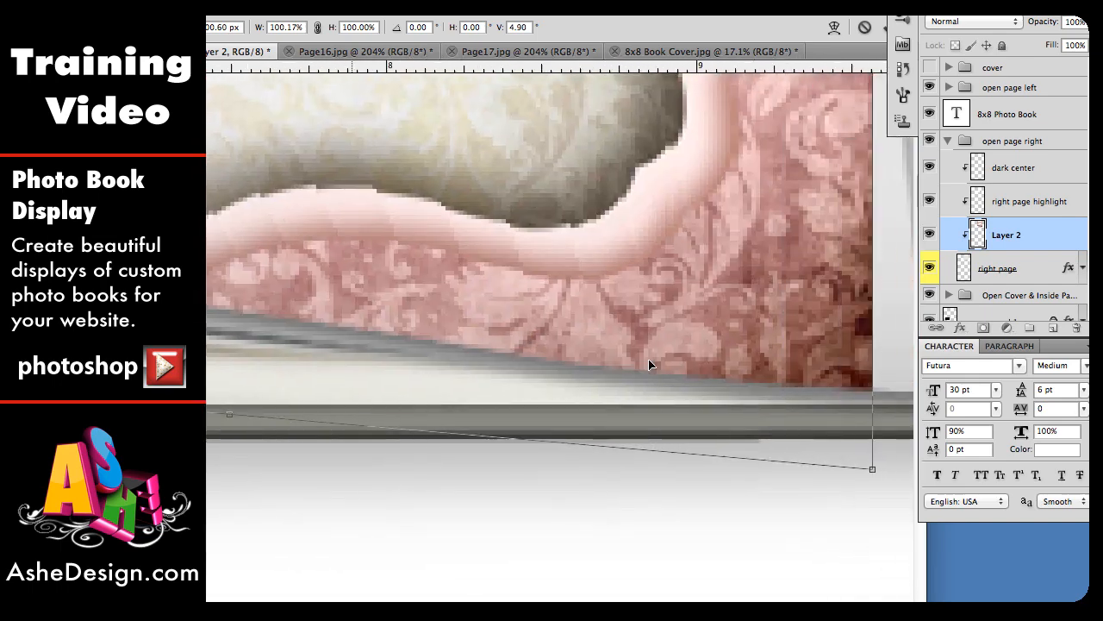
left_click_drag(714, 474, 763, 395)
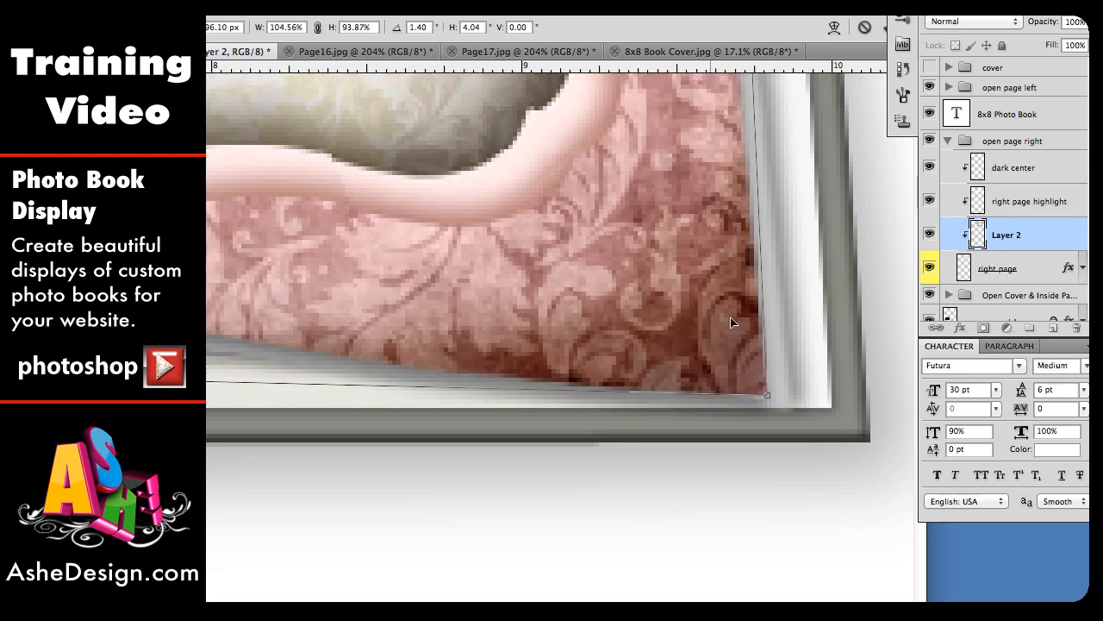
Step: Drag the pasted page's top corners onto the right page's top edge and commit the distortion
scroll(712, 249, "up", 10)
scroll(709, 250, "up", 10)
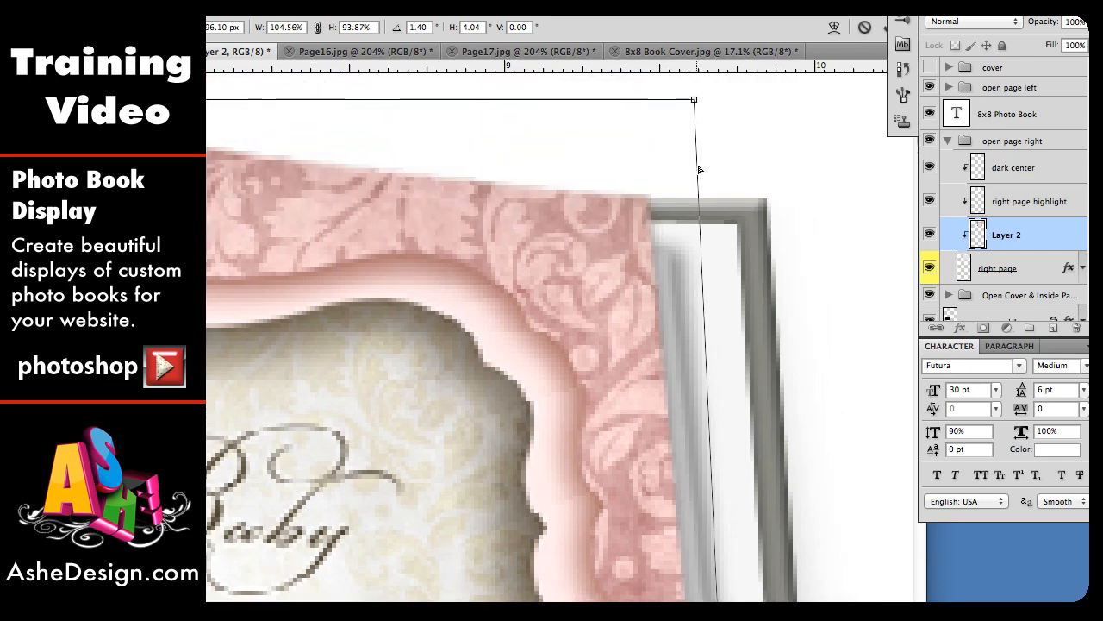
left_click_drag(694, 101, 647, 197)
scroll(646, 197, "left", 10)
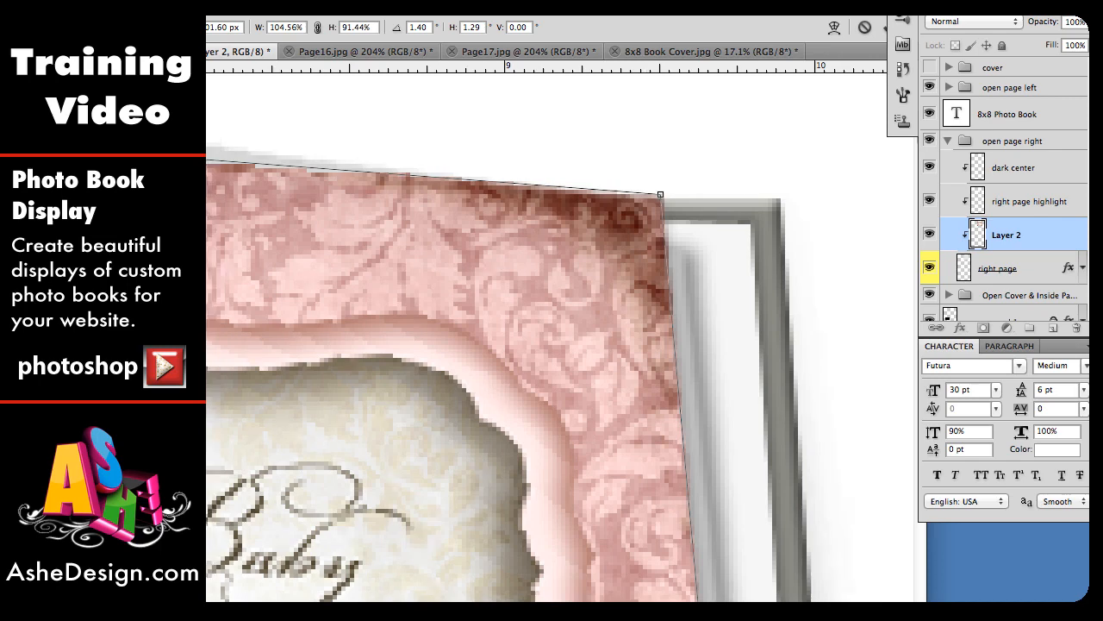
scroll(560, 347, "left", 10)
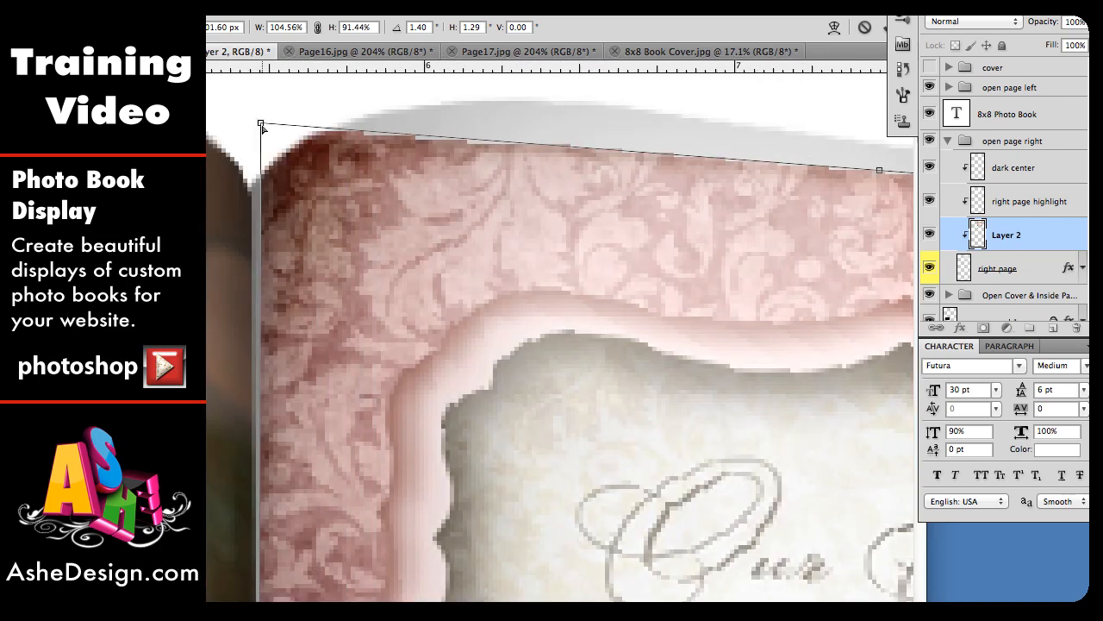
left_click_drag(263, 126, 249, 183)
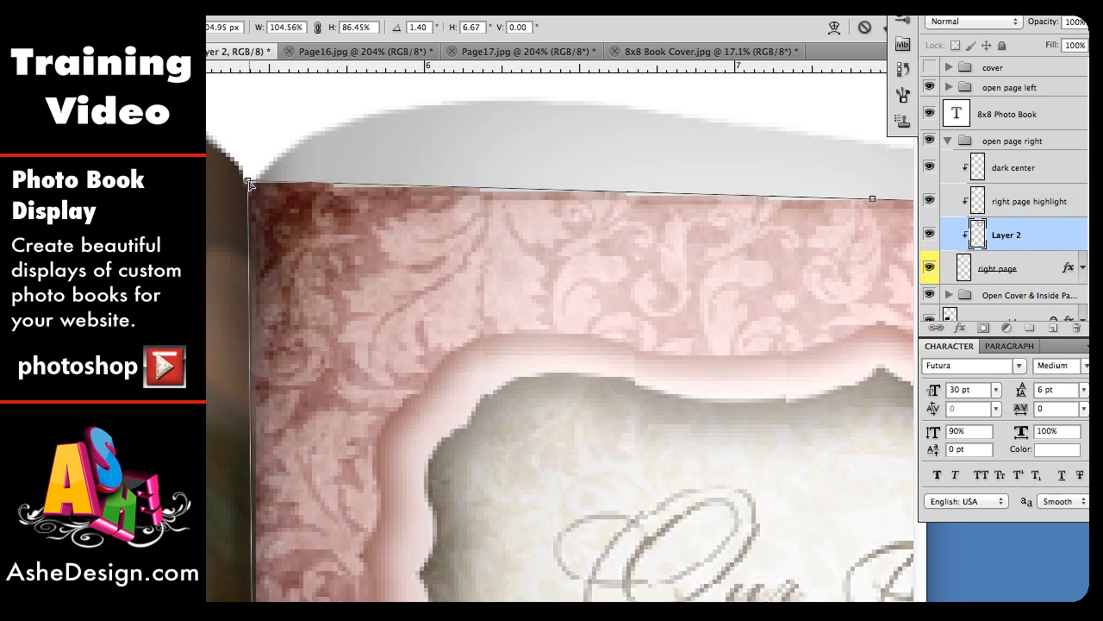
key("Return")
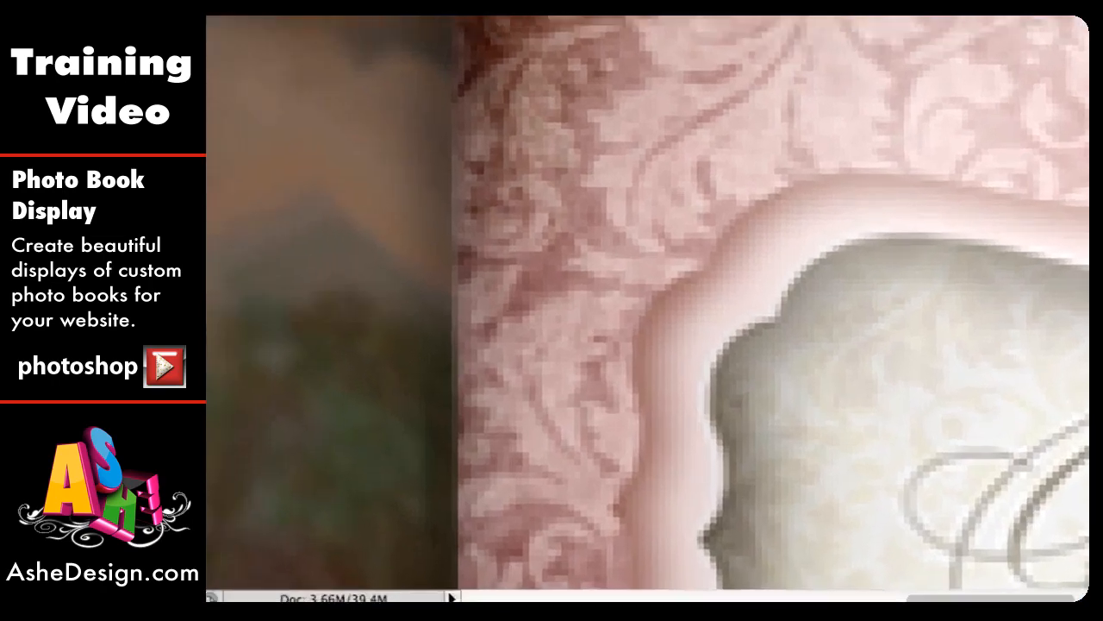
Step: Warp the pasted page, pulling its top edge into an upward curve that follows the open page
double_click(256, 588)
type("200")
key("Return")
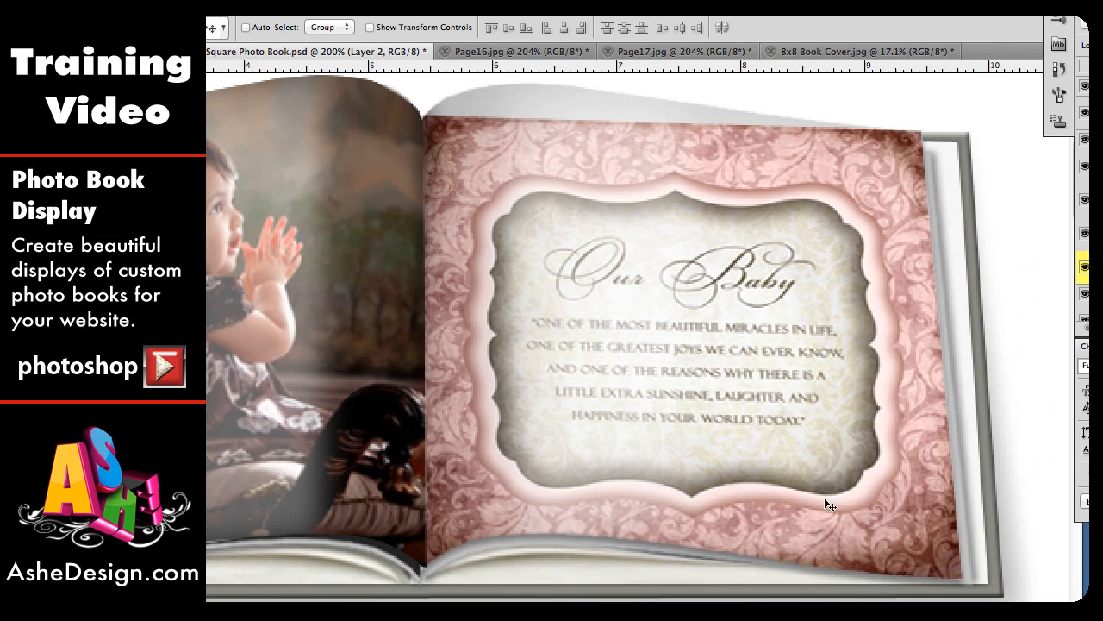
key("ctrl+t")
right_click(825, 500)
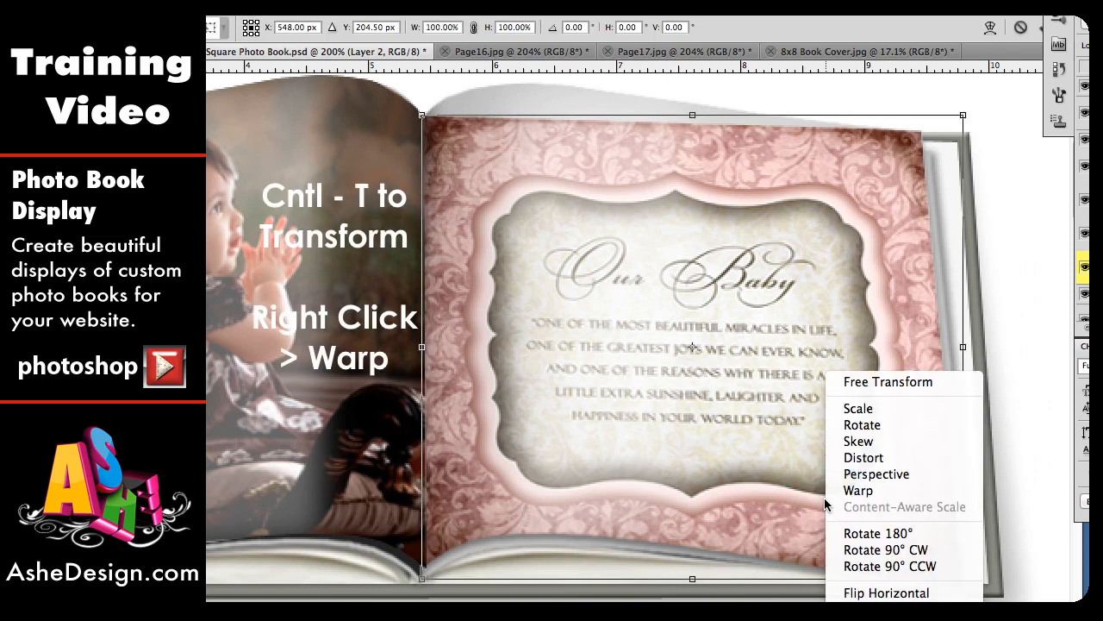
left_click(857, 490)
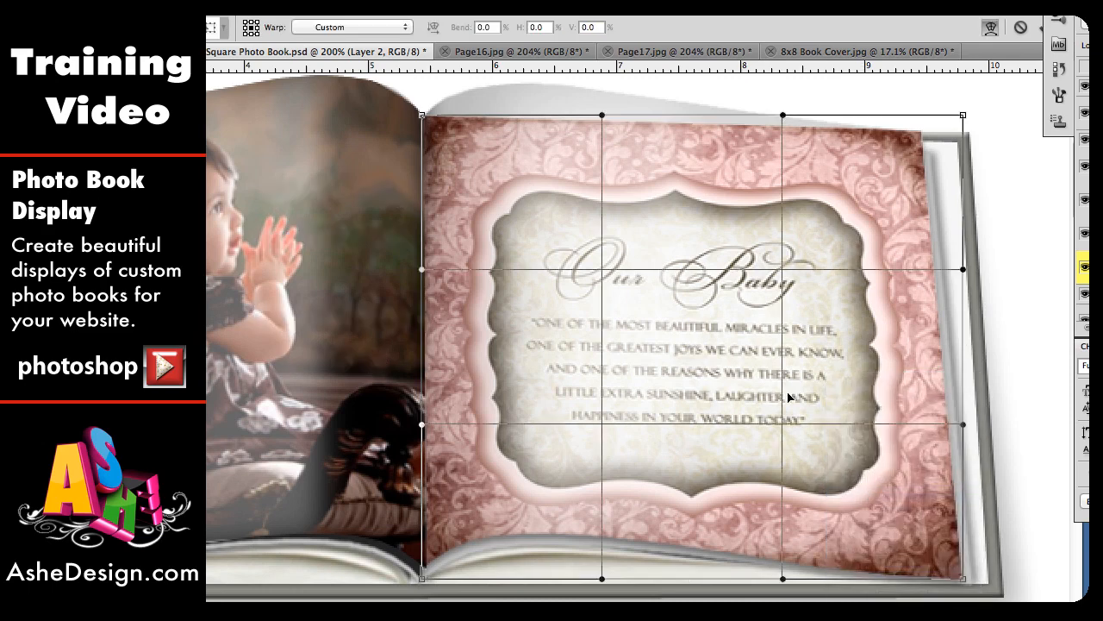
left_click_drag(602, 119, 556, 78)
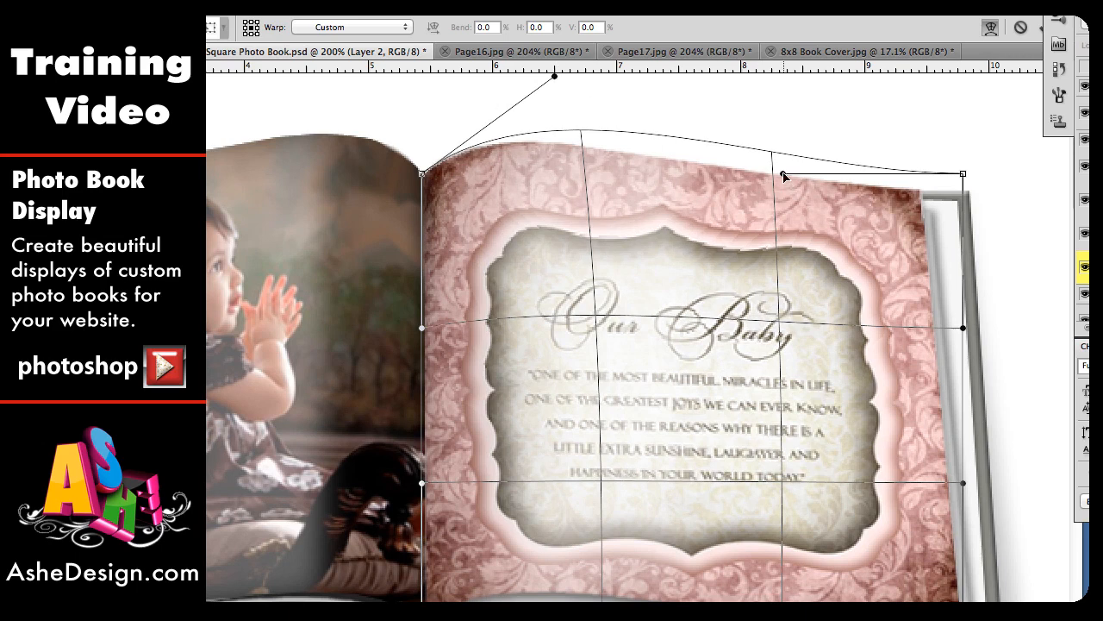
mouse_move(783, 175)
left_mouse_down()
mouse_move(793, 207)
mouse_move(797, 185)
left_mouse_up()
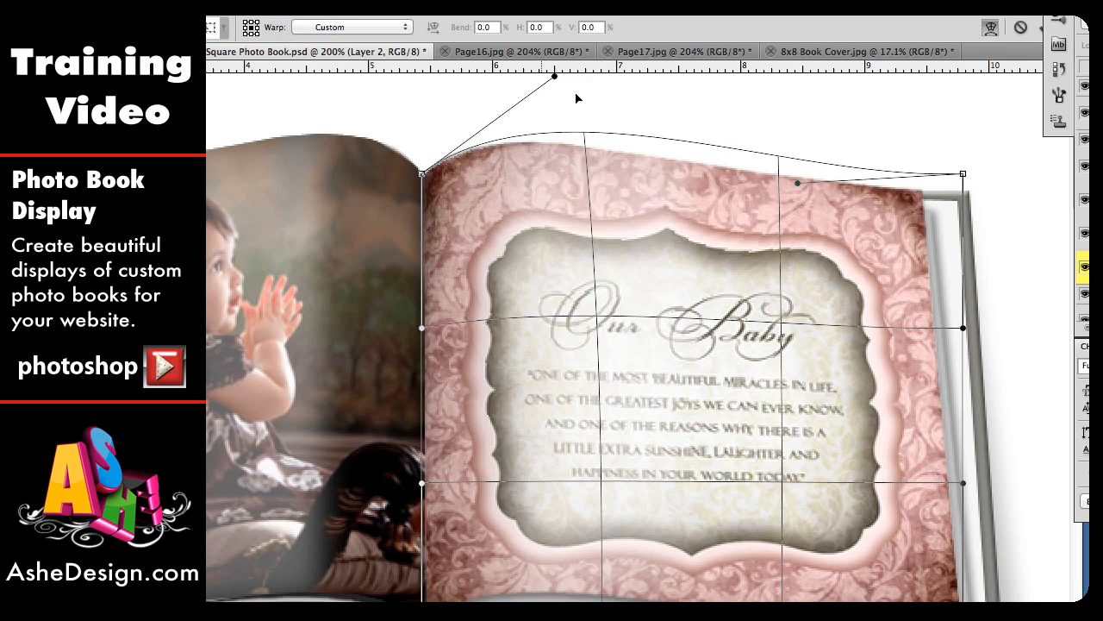
left_click_drag(554, 79, 547, 81)
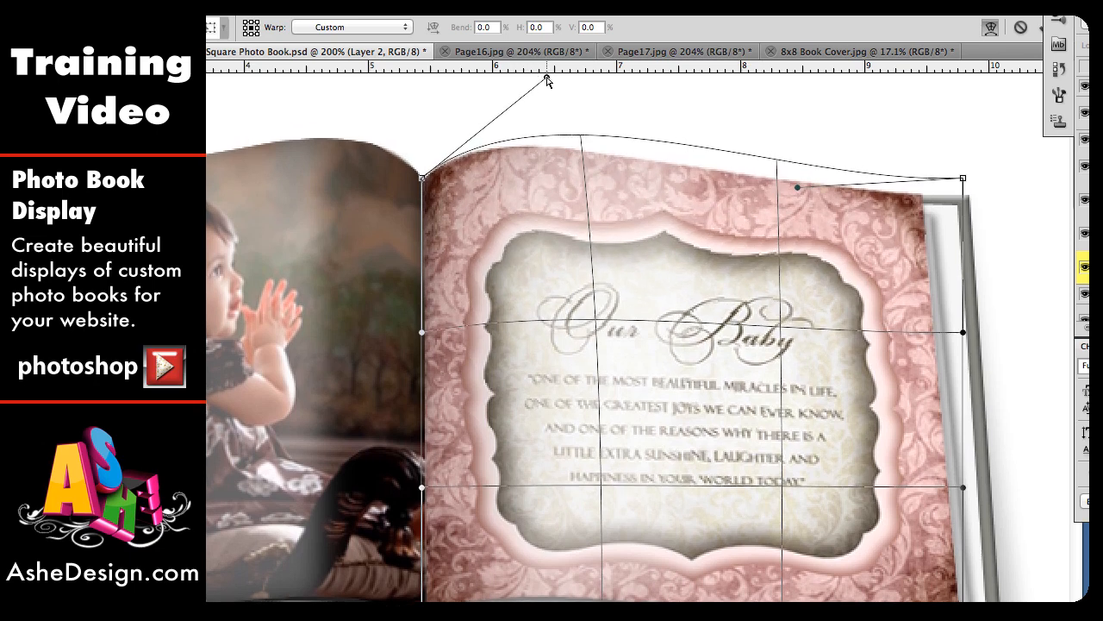
Step: Curve the pasted page's bottom edge to follow the book's fold and commit the warp
scroll(680, 315, "down", 5)
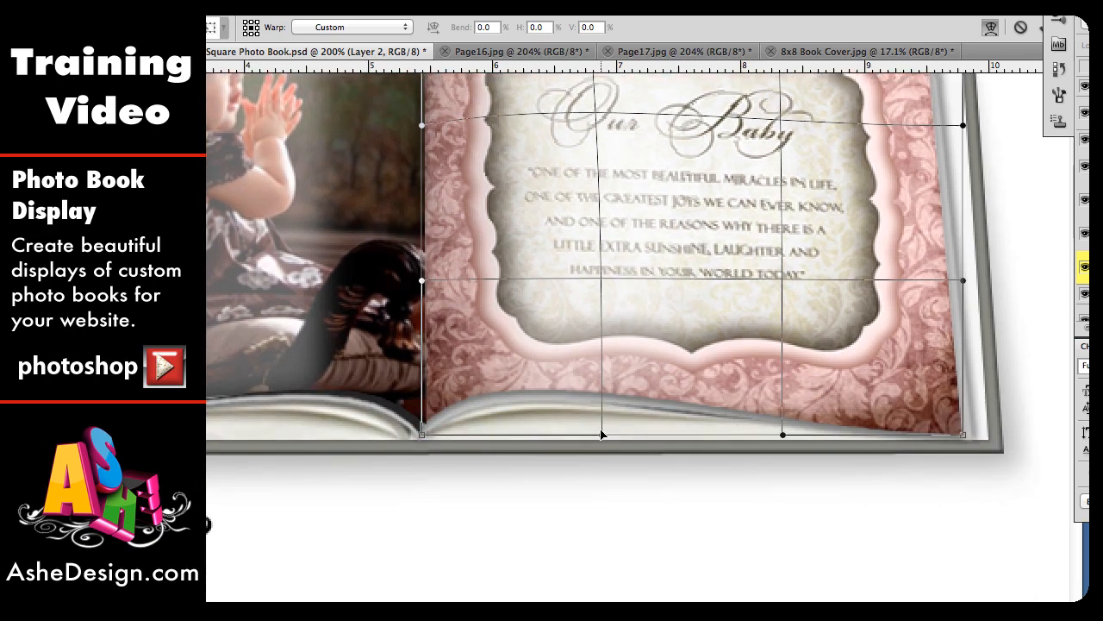
left_click_drag(602, 434, 605, 361)
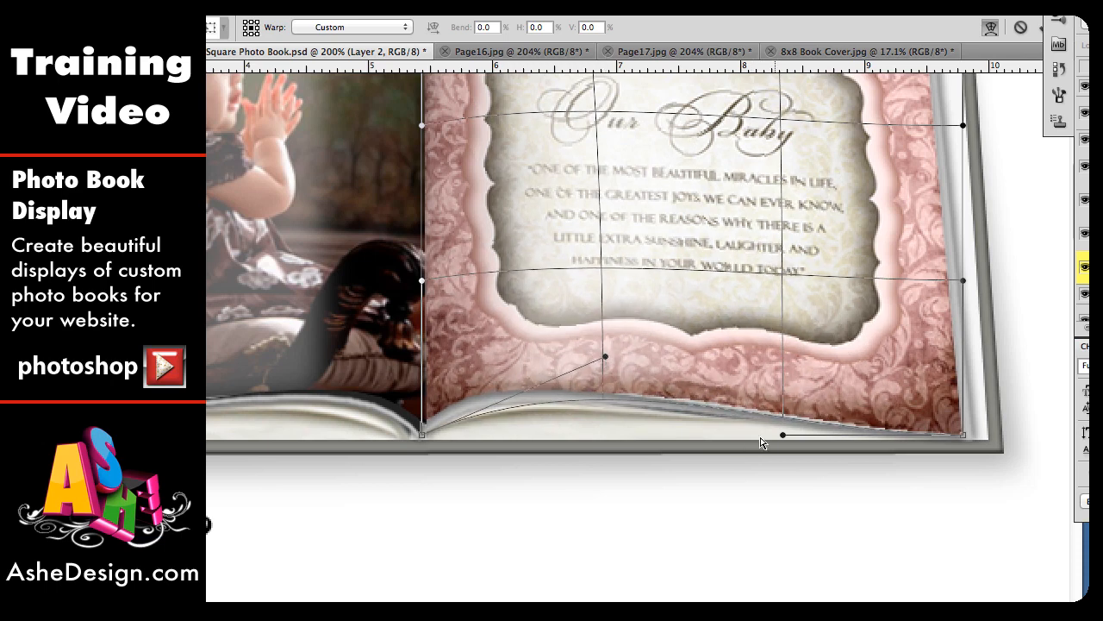
left_click_drag(782, 439, 783, 450)
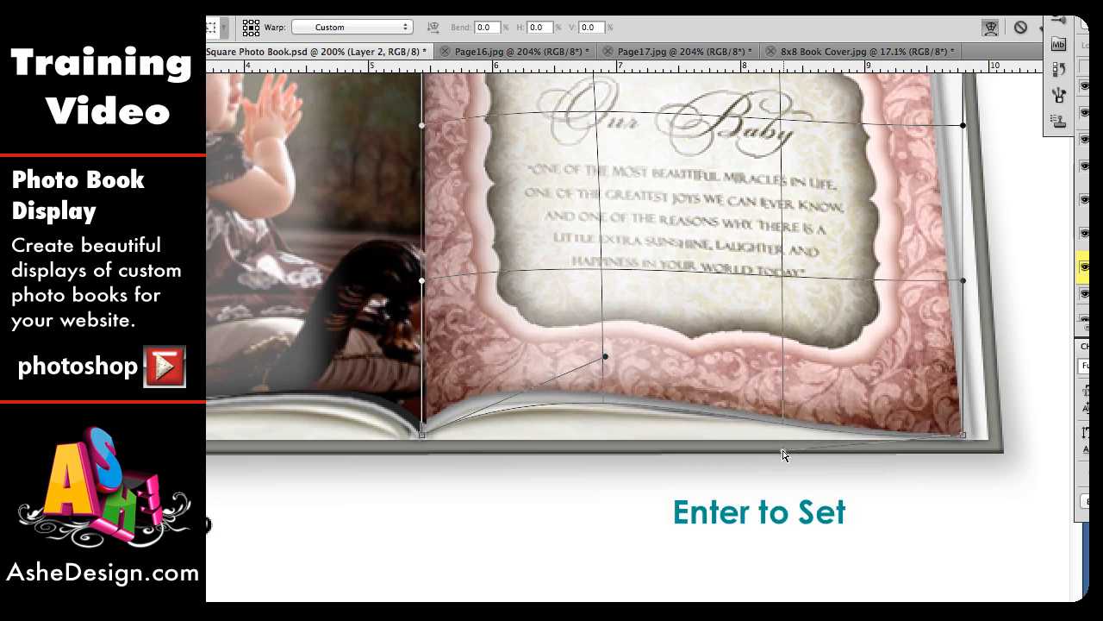
key("Return")
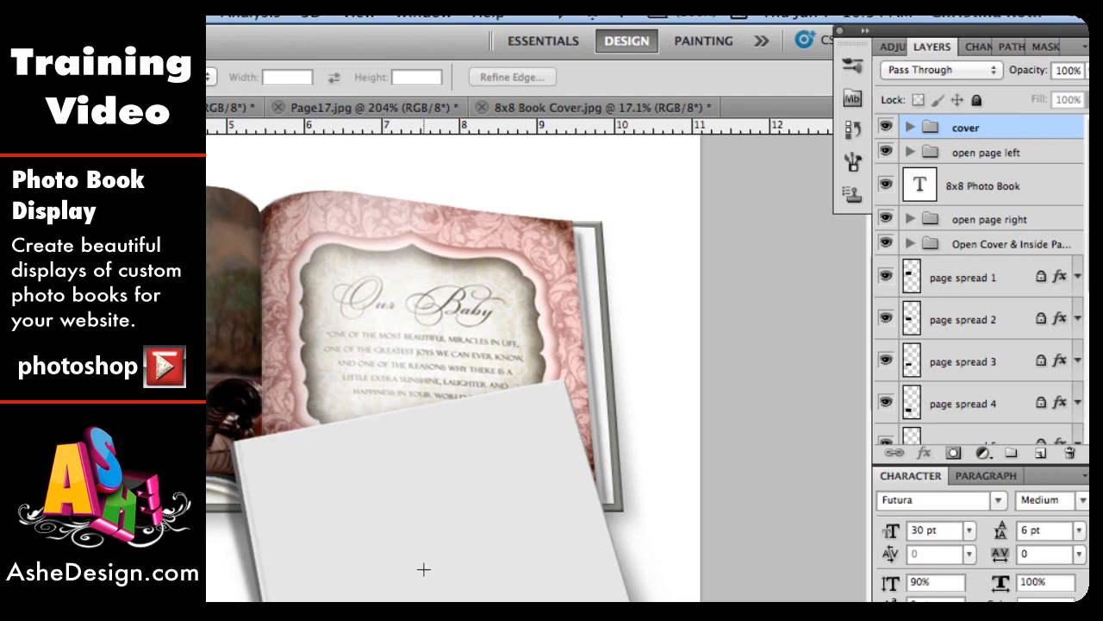
Step: Select the cover layer inside the cover group and switch to the 8x8 Book Cover.jpg document
left_click(909, 127)
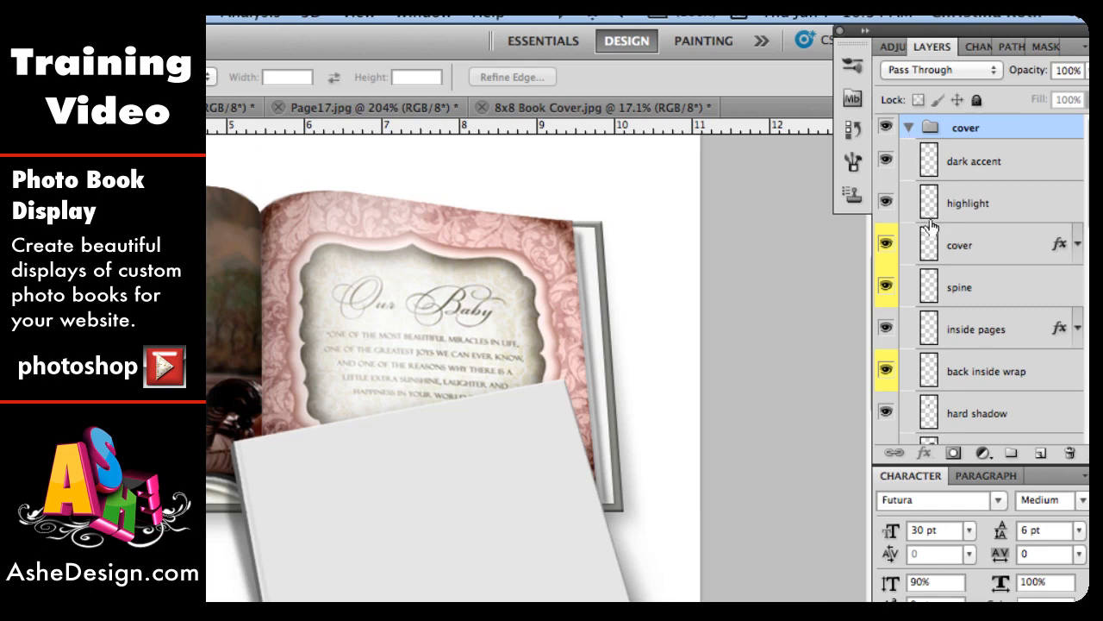
left_click(969, 252)
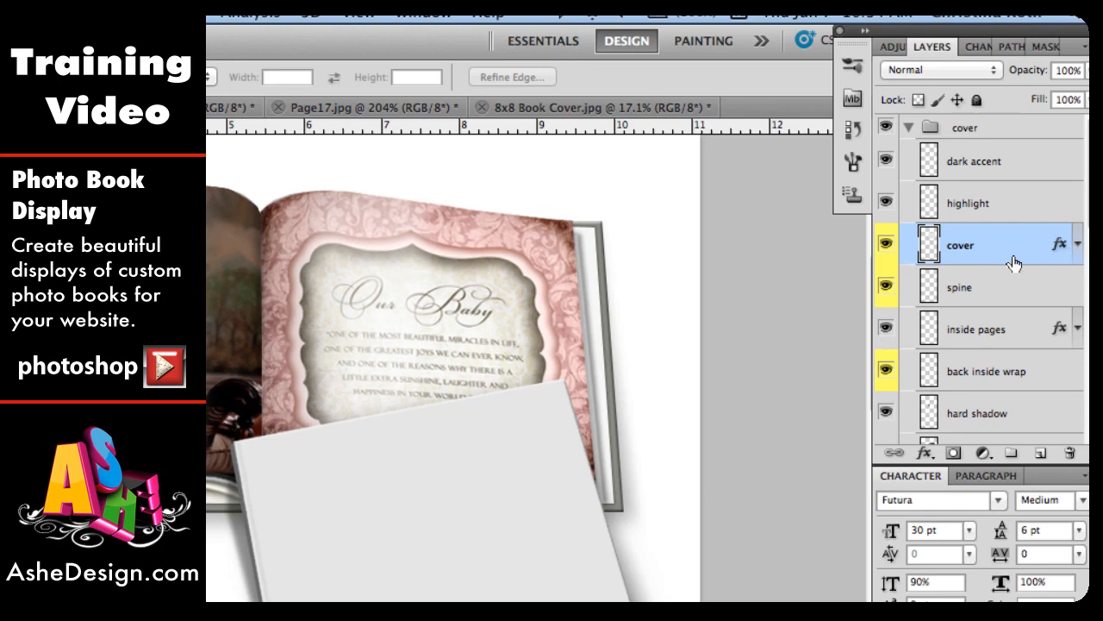
left_click(597, 108)
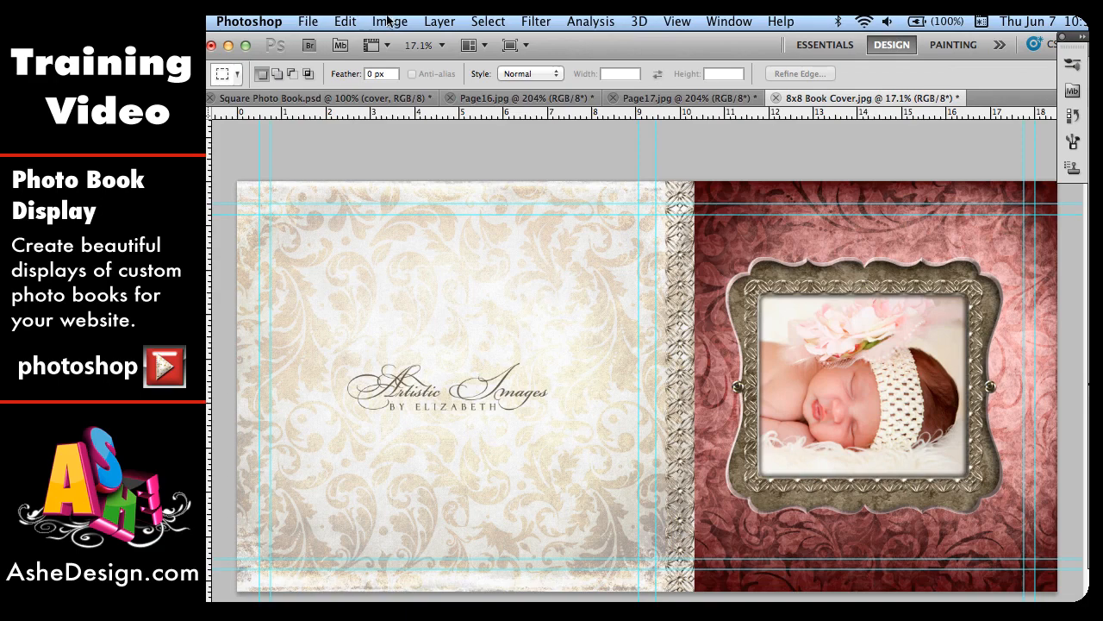
Step: Resize 8x8 Book Cover.jpg to a height of 300 pixels with proportions constrained
left_click(390, 22)
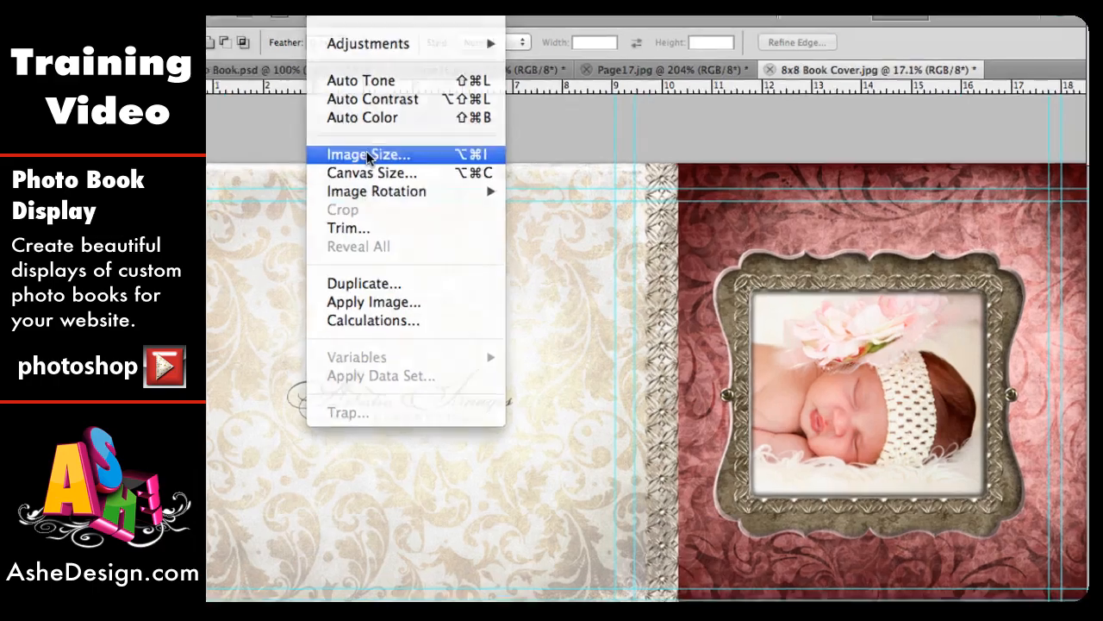
left_click(419, 174)
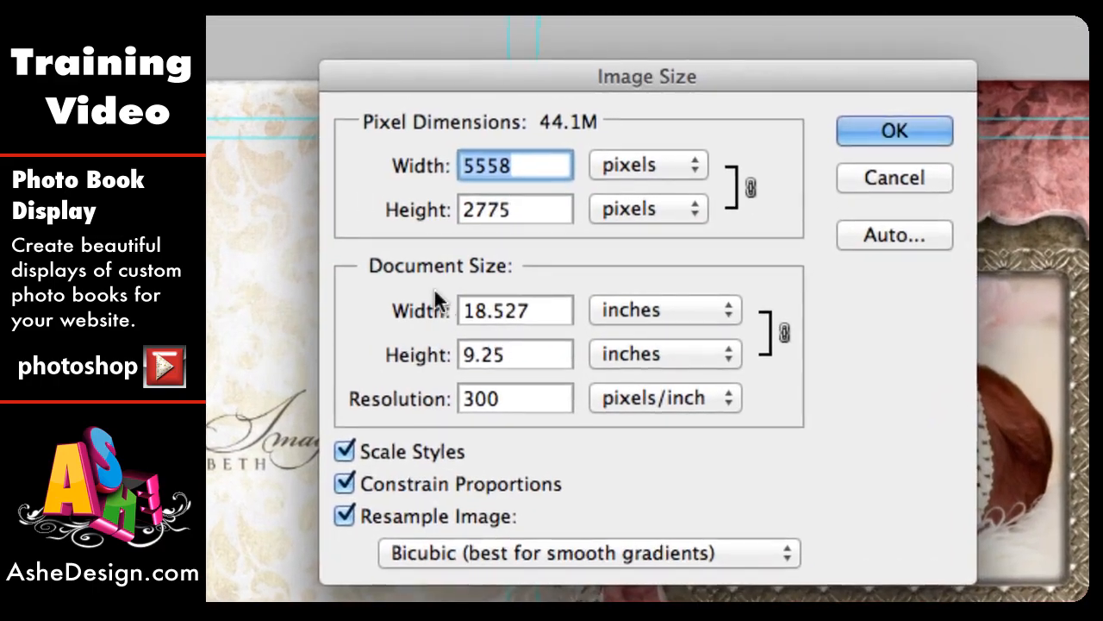
double_click(468, 209)
type("3")
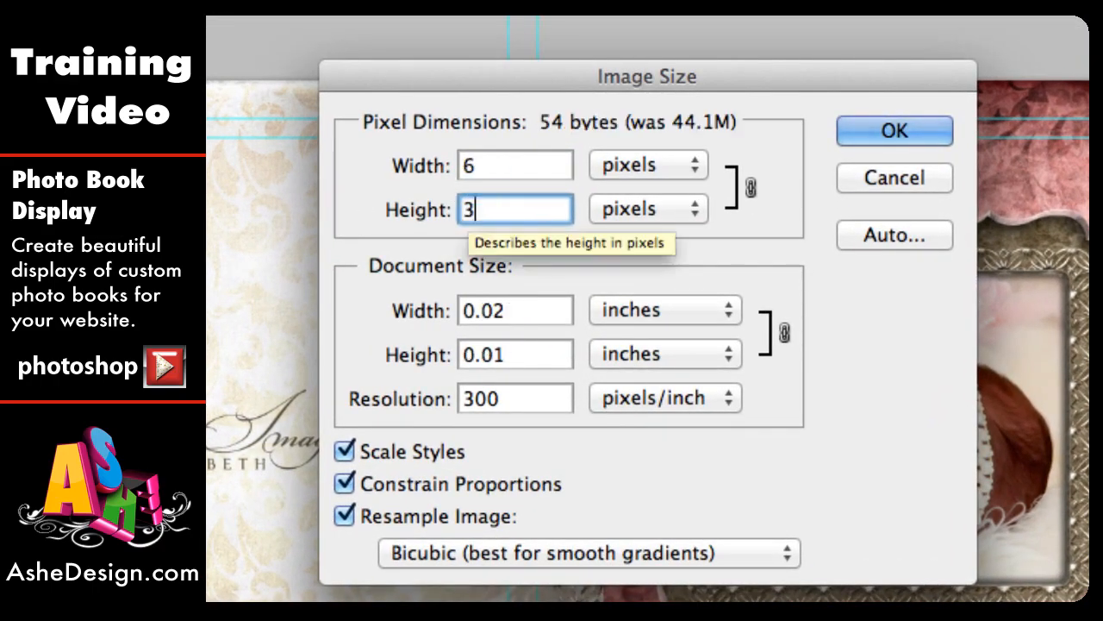
type("00")
left_click(894, 129)
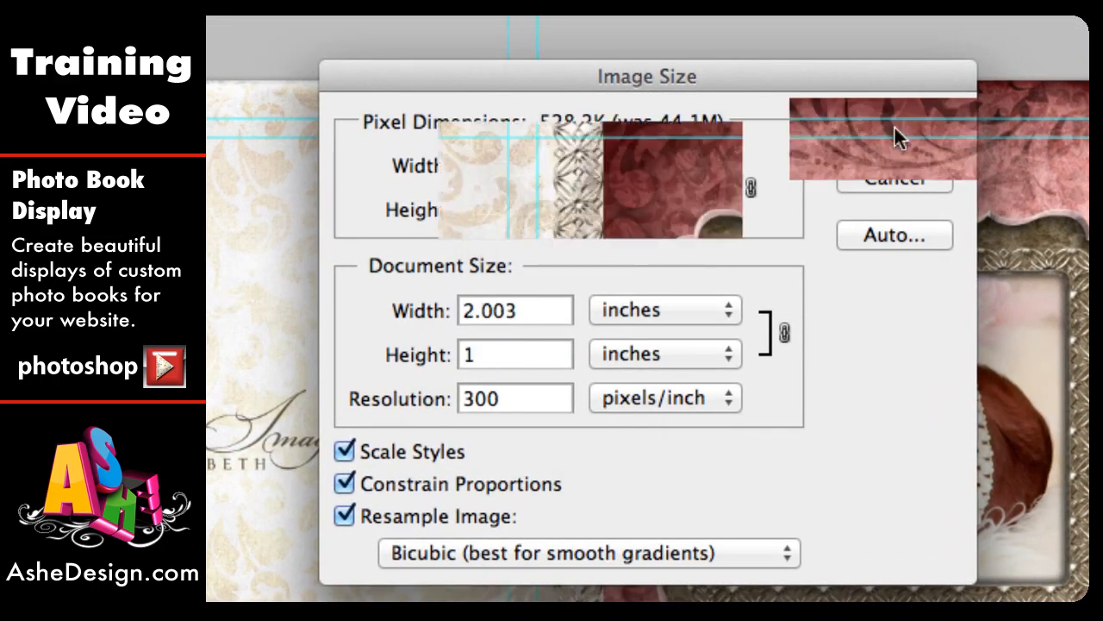
Step: Select and copy the front cover half of the book cover image, then return to Square Photo Book.psd
key("super+0")
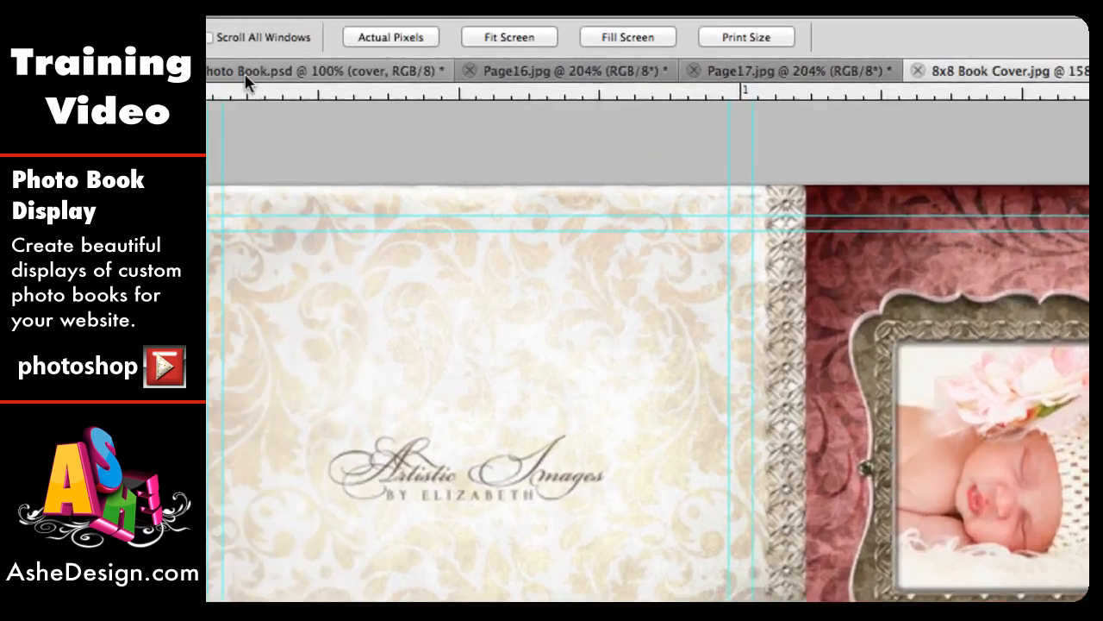
left_click(245, 73)
left_click(101, 52)
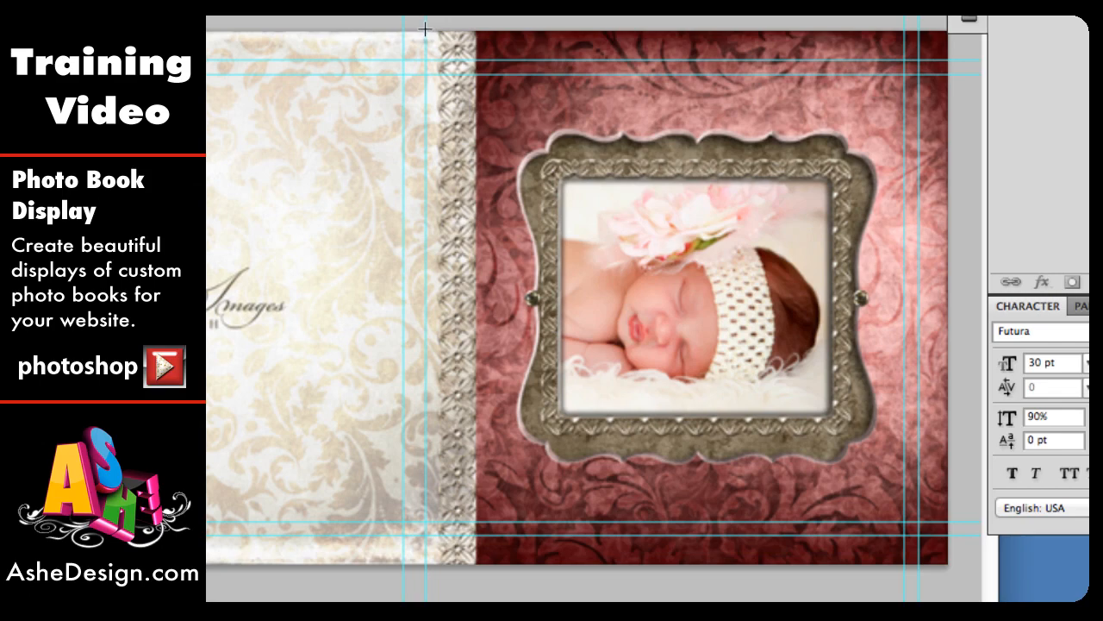
left_click_drag(427, 31, 952, 567)
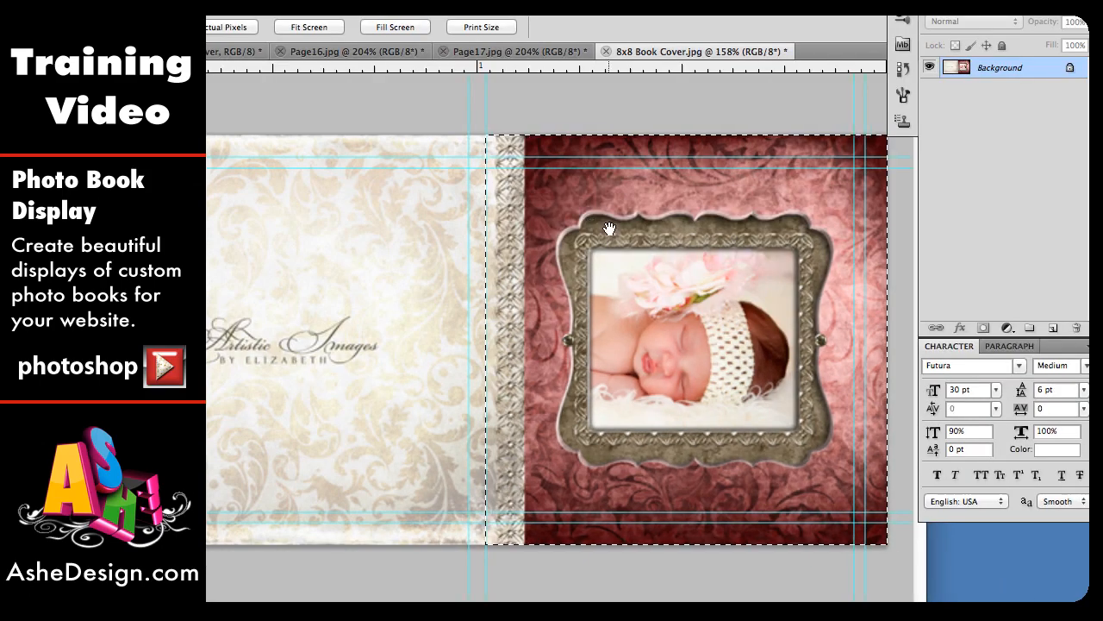
key("ctrl+c")
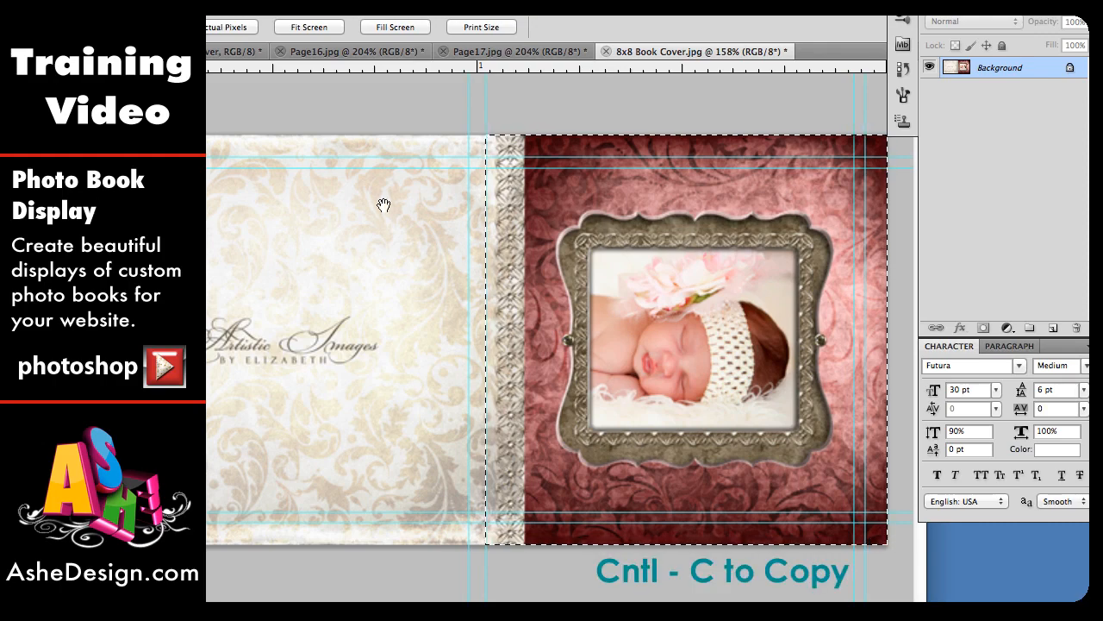
left_click(235, 52)
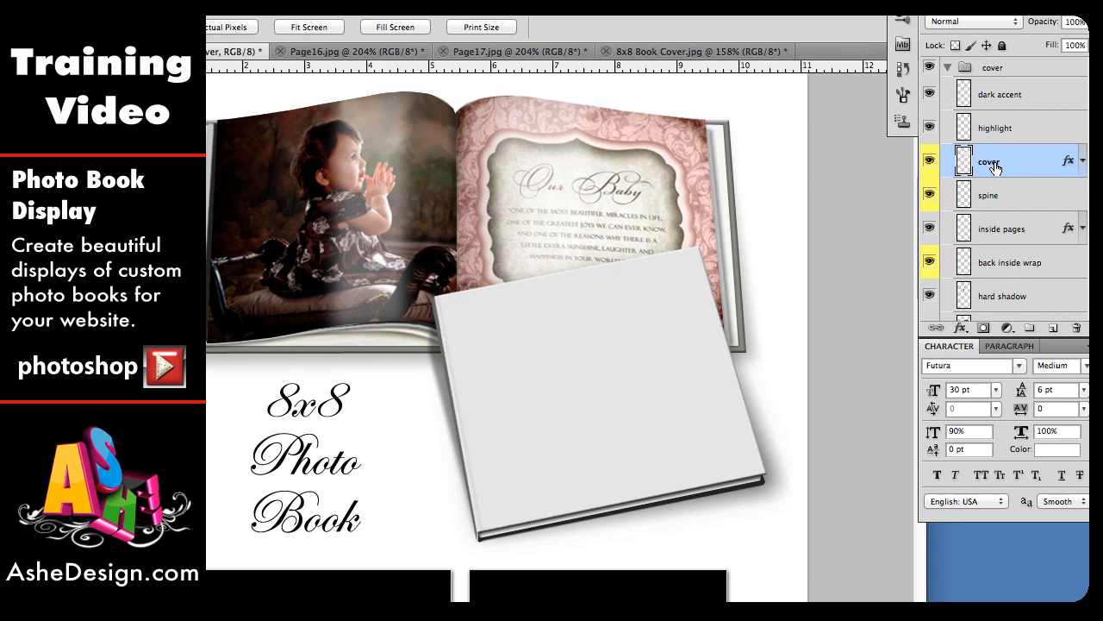
Step: Paste the copied front cover into the cover group and move it over the closed book
key("ctrl+v")
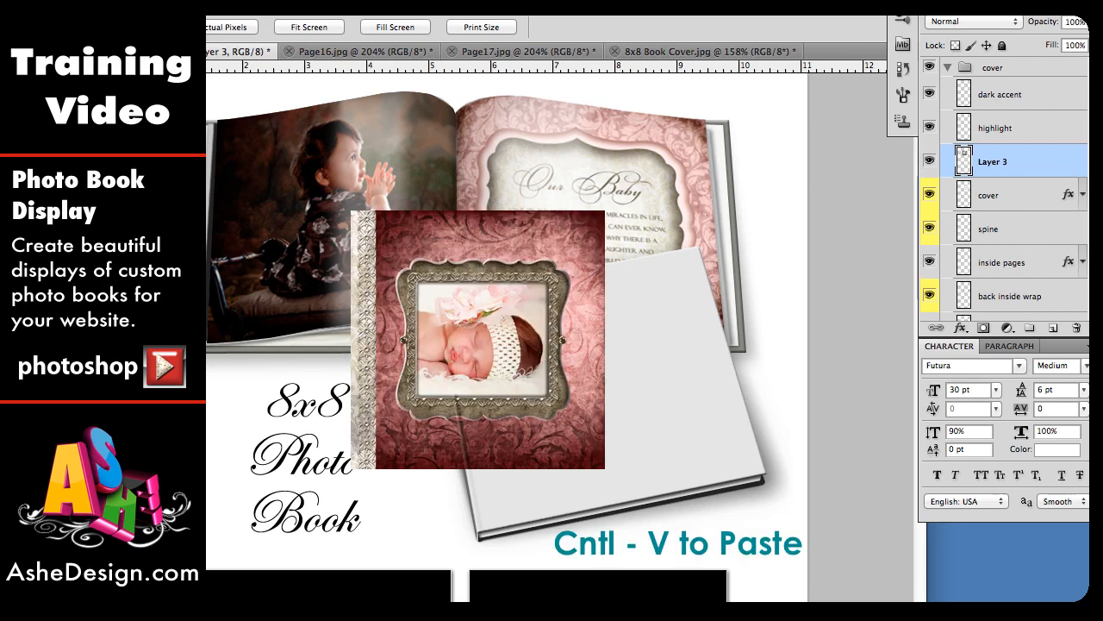
key("v")
left_click_drag(551, 389, 669, 447)
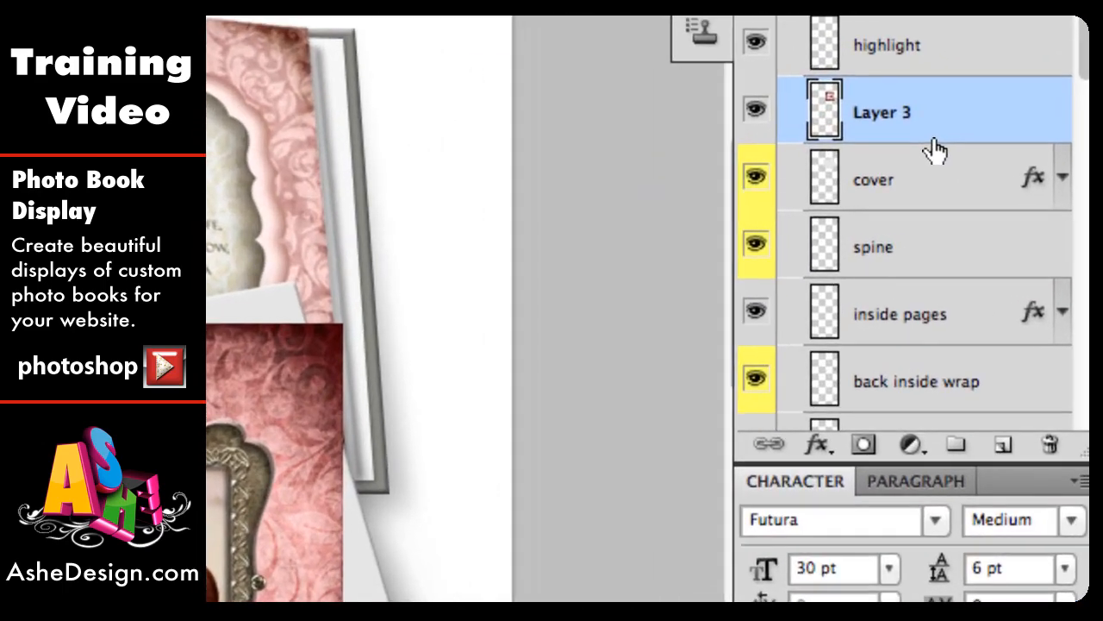
Step: Clip the pasted cover layer to the cover layer and reposition it on the book's front
right_click(937, 149)
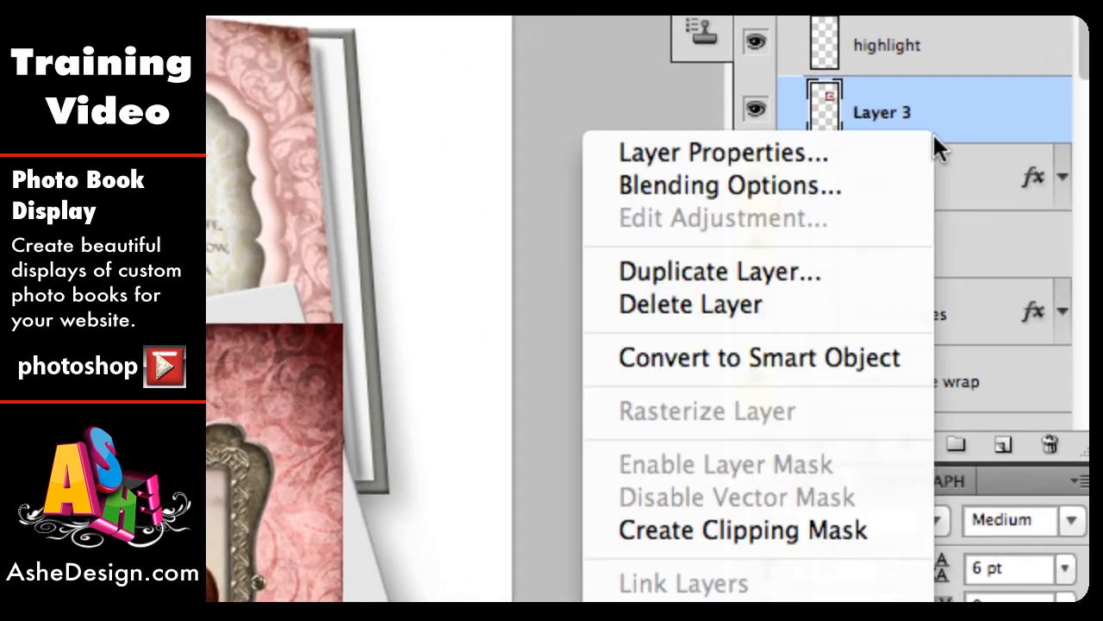
left_click(796, 526)
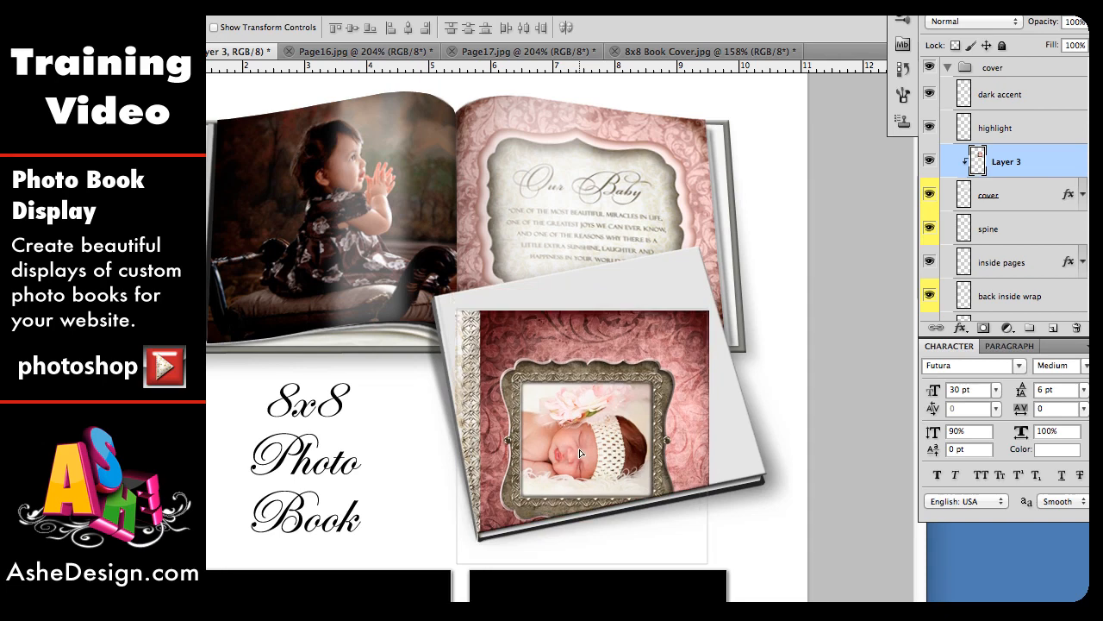
left_click_drag(580, 454, 594, 397)
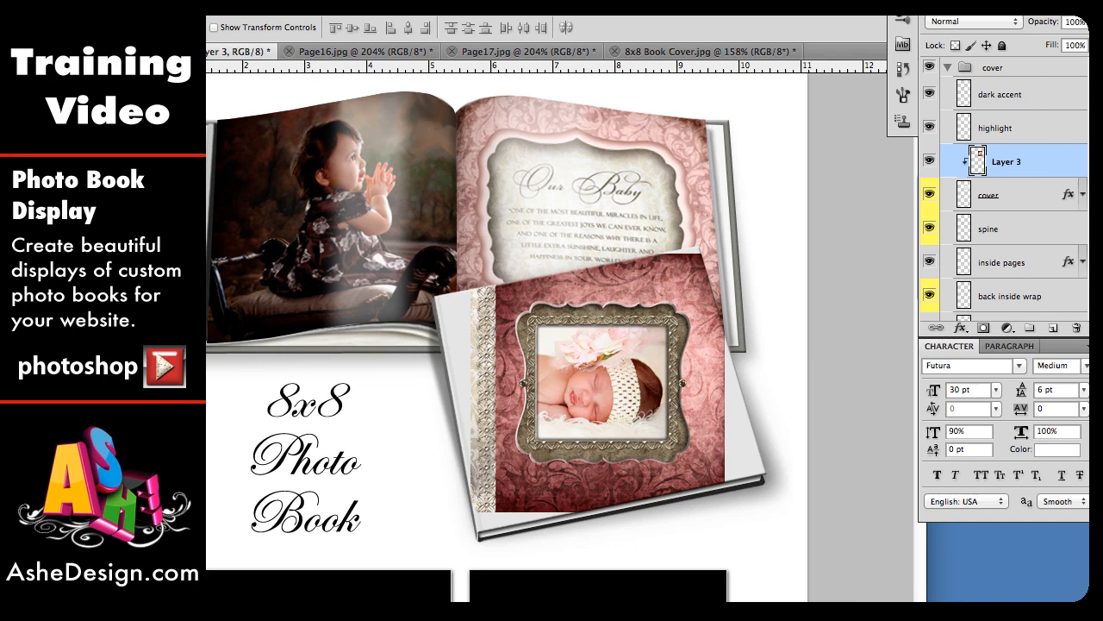
Step: Distort the cover image, pulling its top corners onto the top edge of the book's front cover
key("super+plus")
key("super+plus")
key("super+plus")
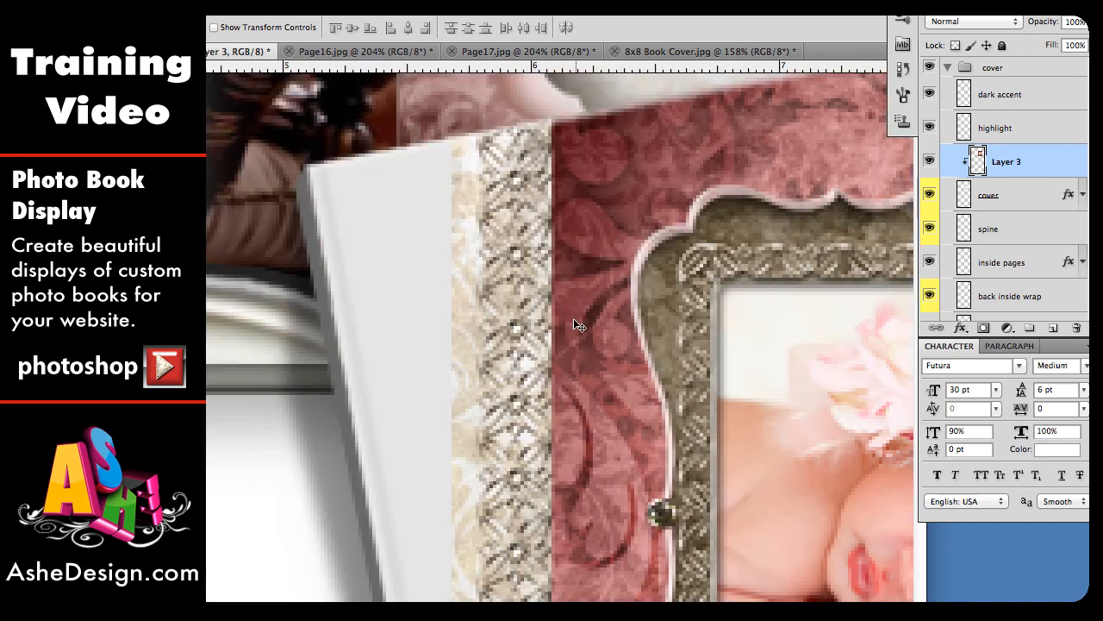
scroll(629, 245, "right", 5)
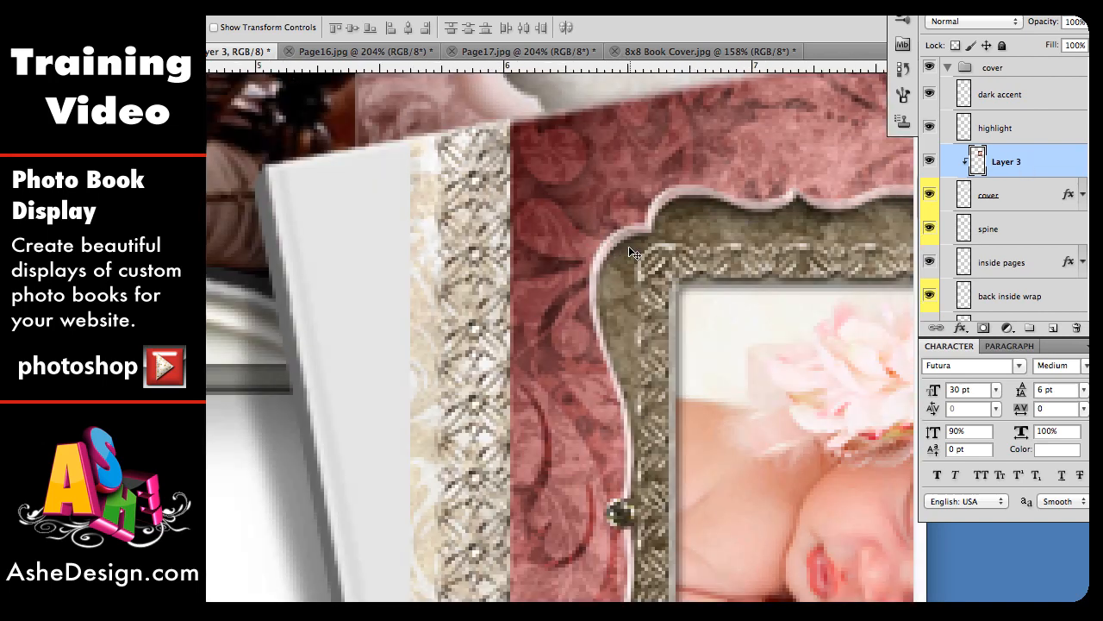
key("super+t")
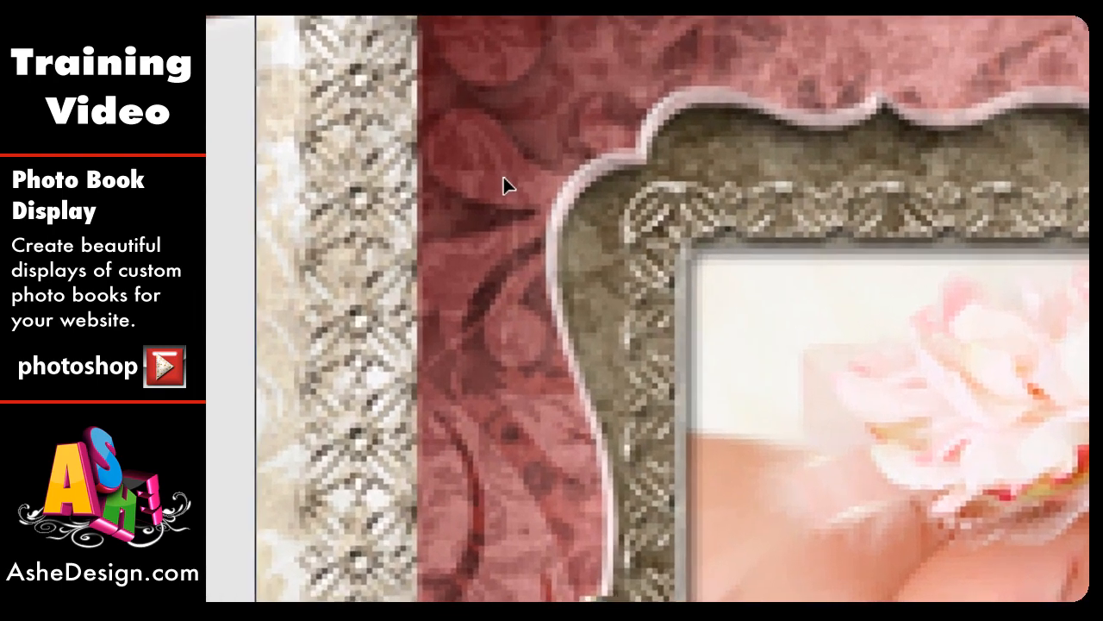
right_click(522, 248)
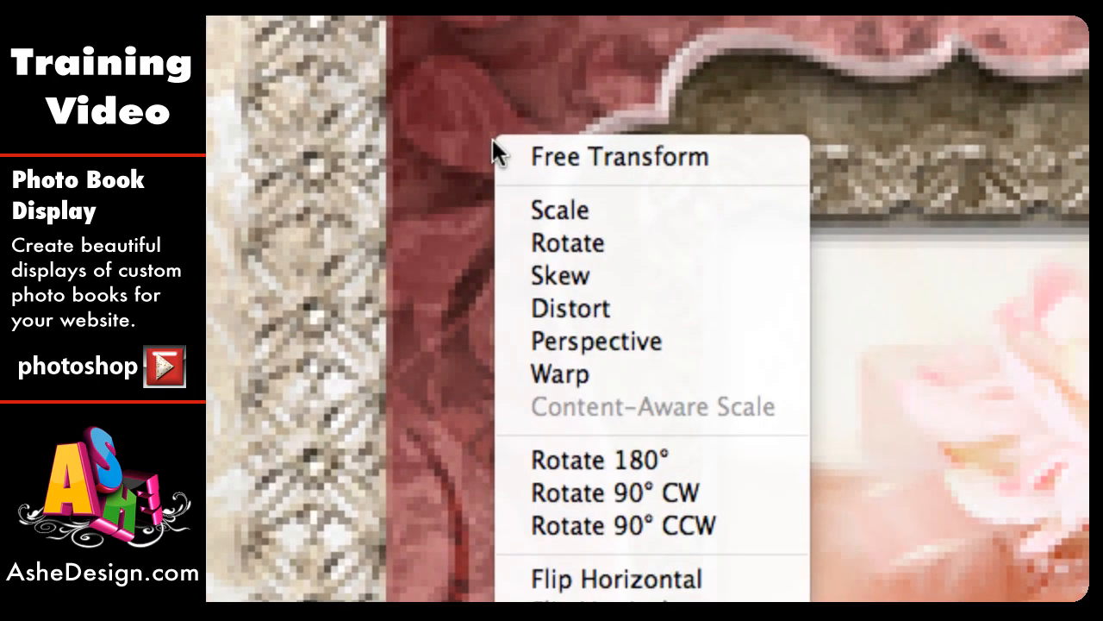
left_click(593, 312)
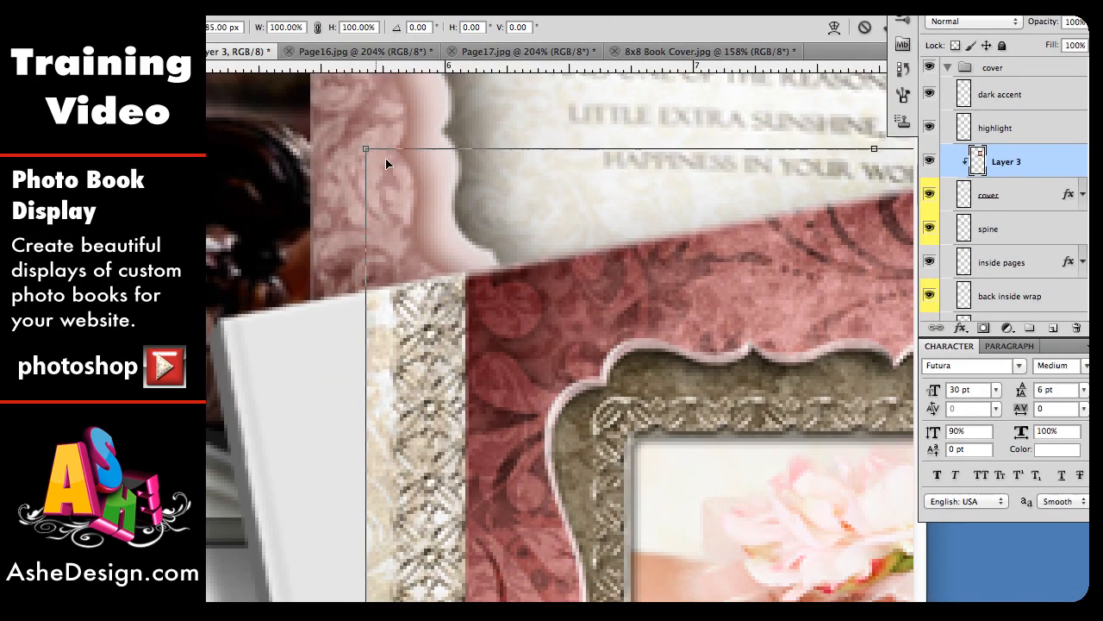
left_click_drag(367, 152, 223, 322)
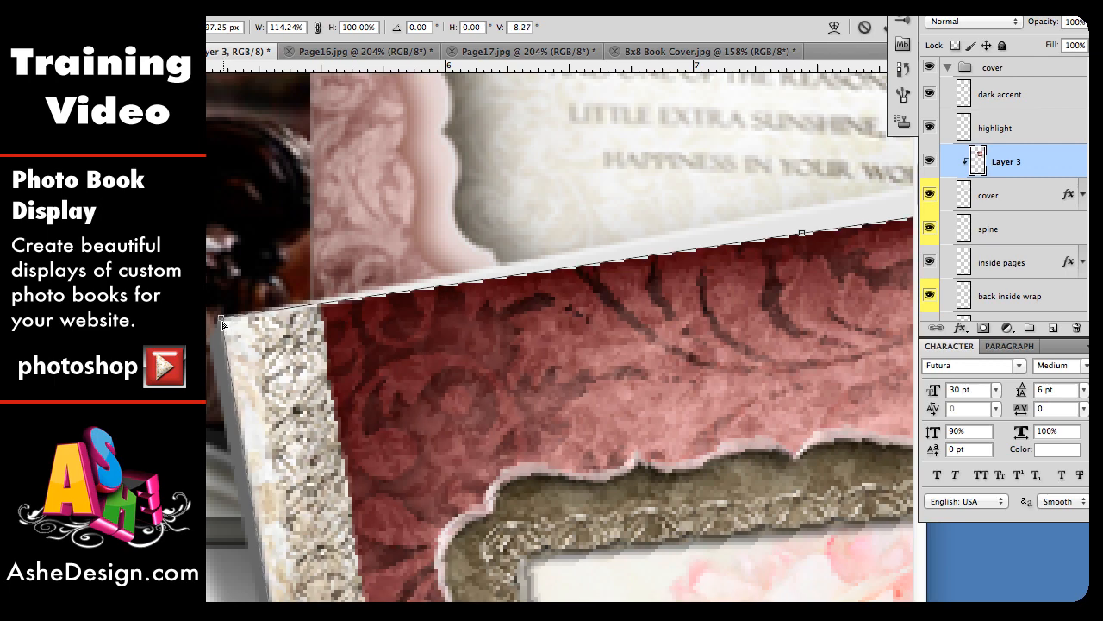
scroll(847, 259, "right", 15)
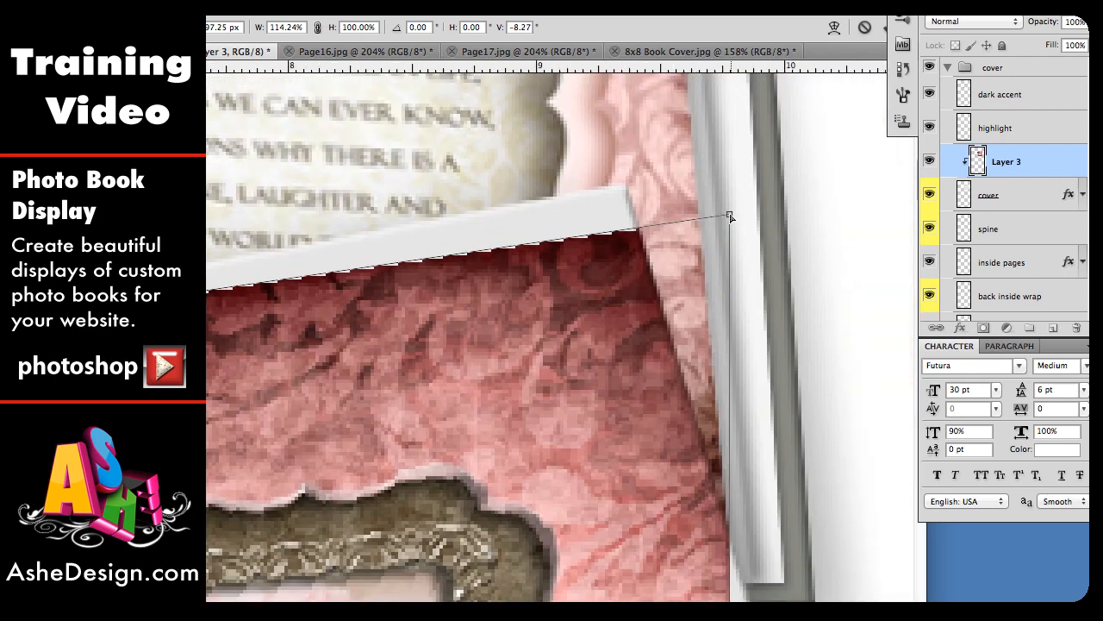
left_click_drag(729, 217, 626, 183)
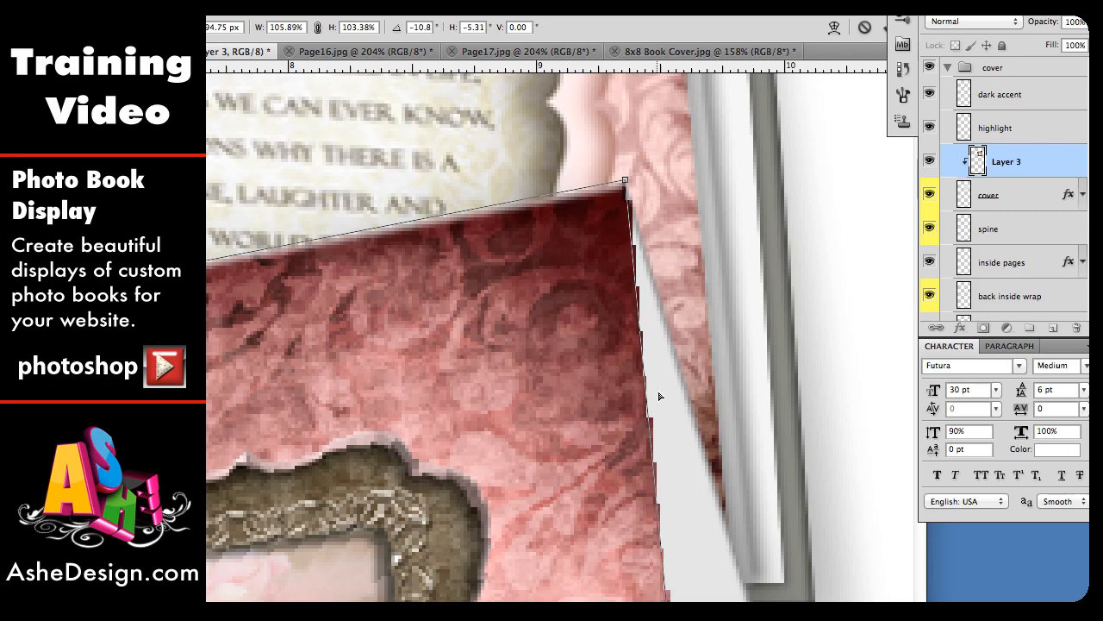
Step: Pull the cover image's bottom corners onto the lower edge of the book's cover and commit the distortion
scroll(658, 396, "down", 10)
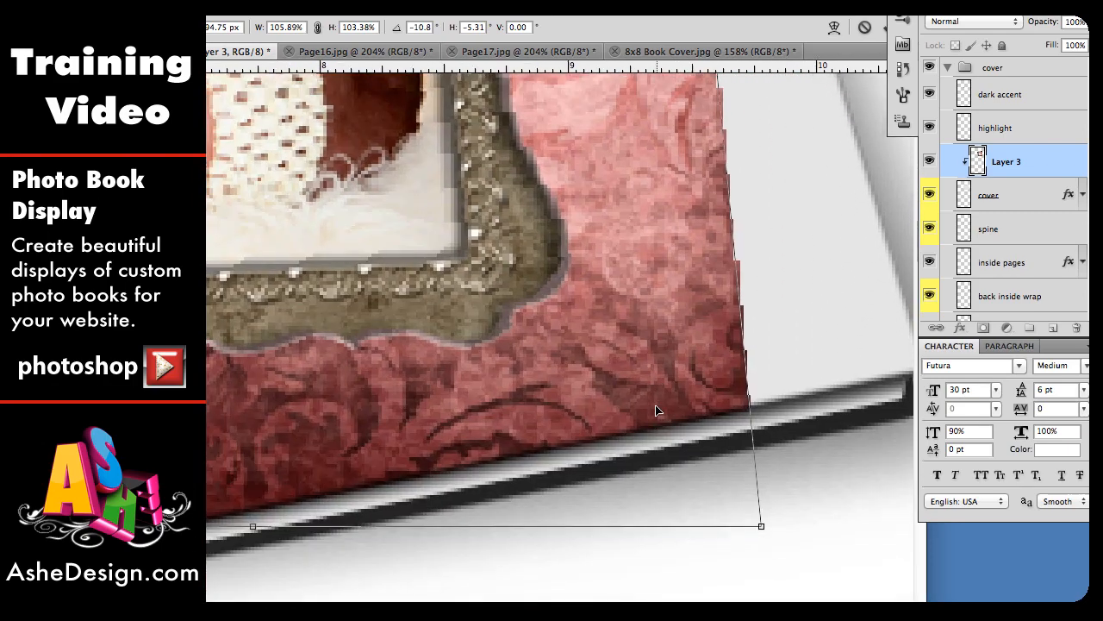
left_click_drag(762, 526, 905, 360)
scroll(829, 472, "right", 5)
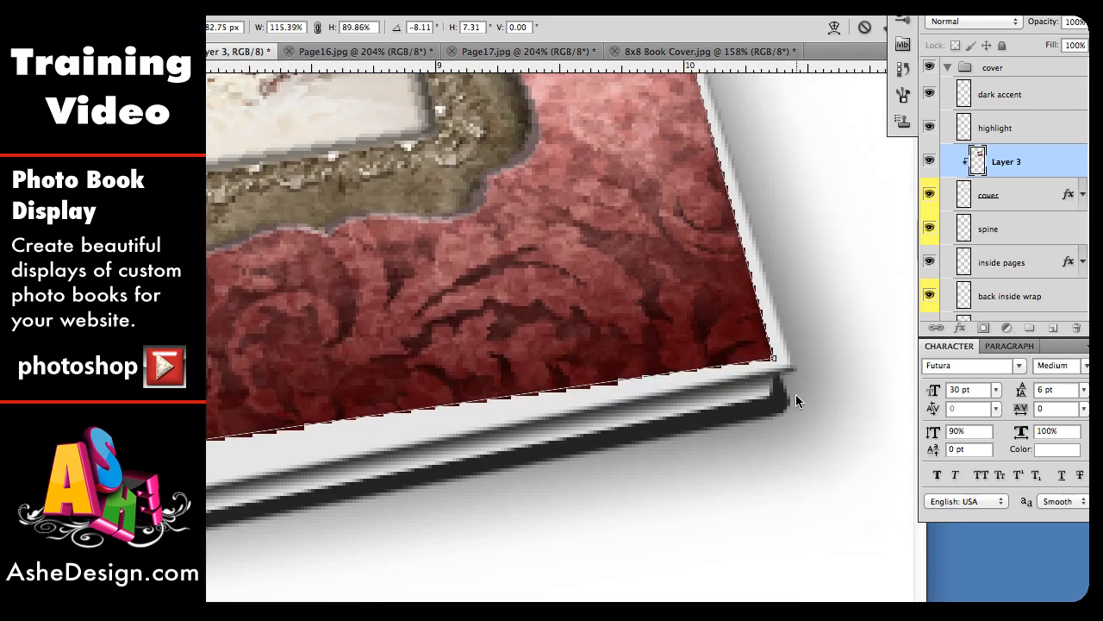
left_click_drag(776, 360, 797, 369)
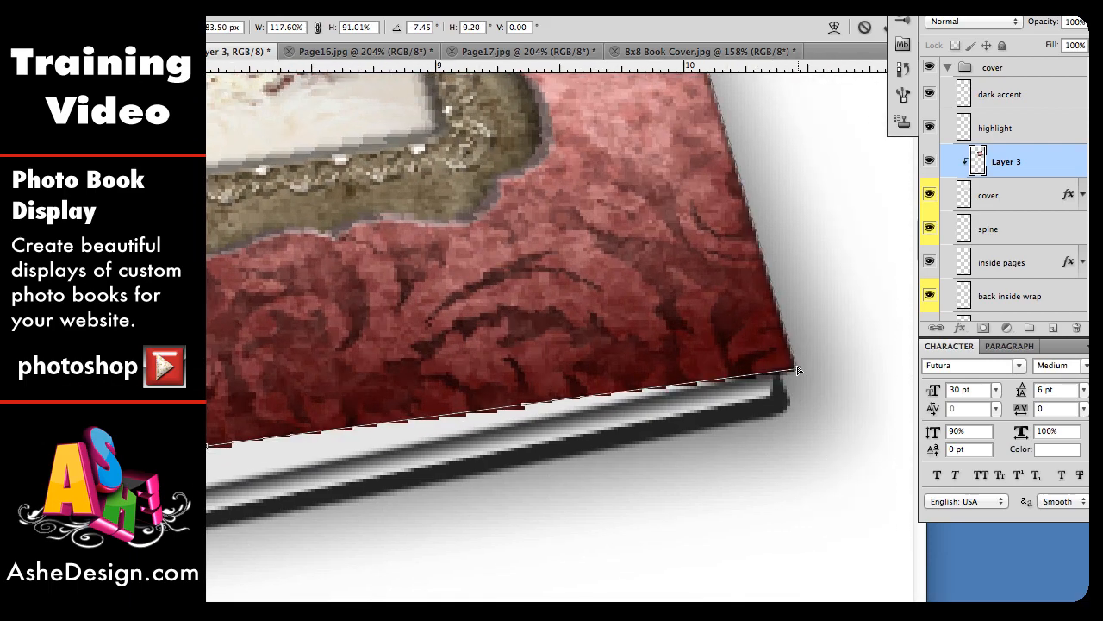
scroll(284, 548, "down", 3)
scroll(284, 548, "left", 5)
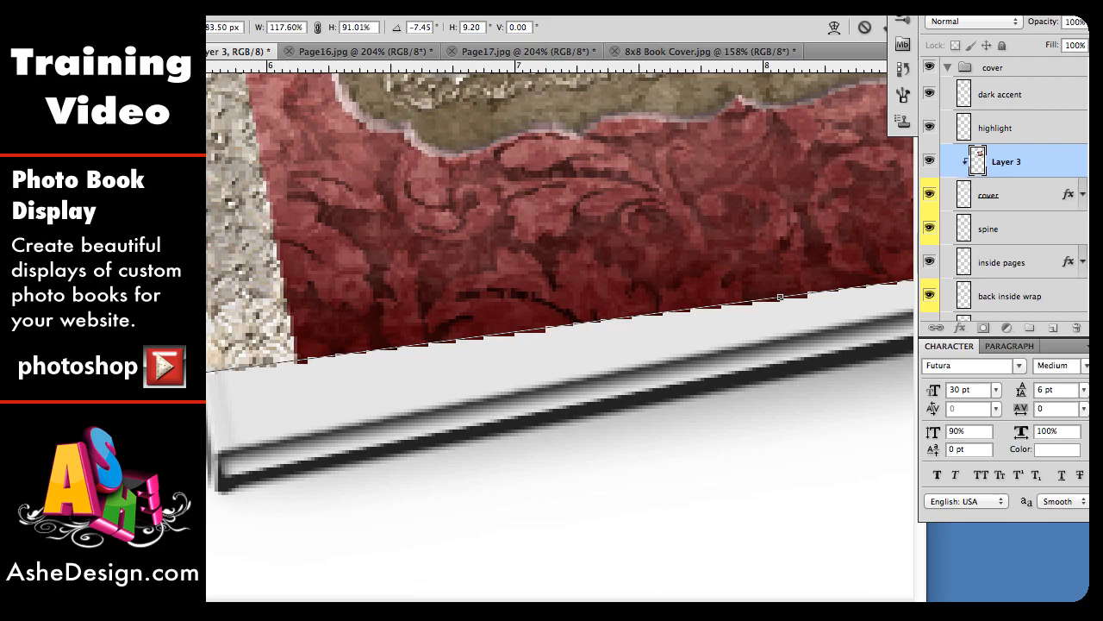
left_click_drag(189, 376, 220, 458)
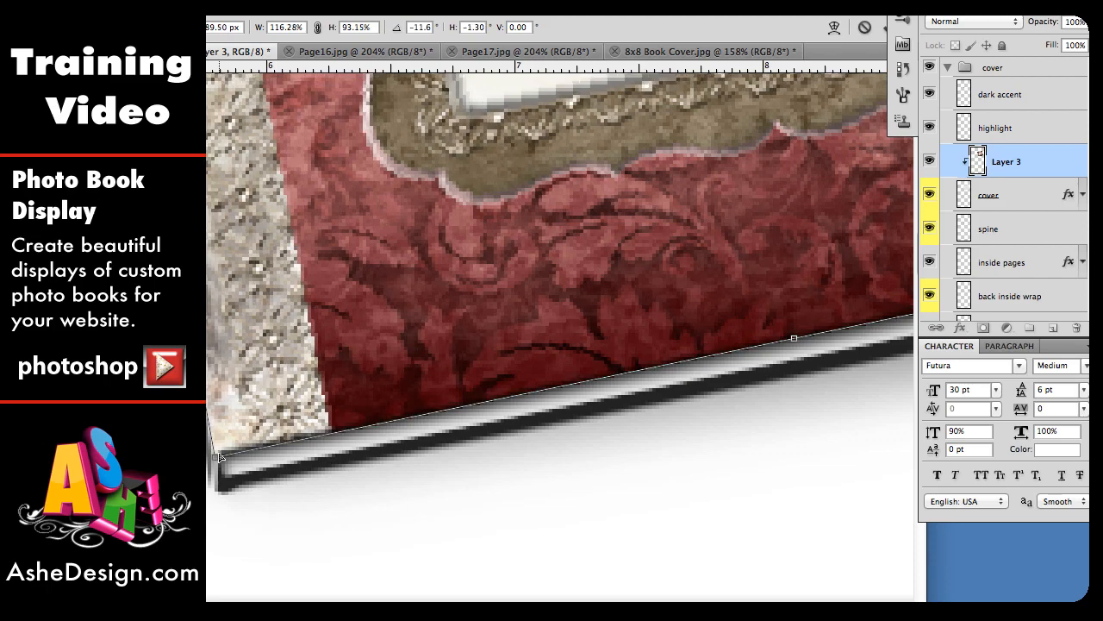
key("Return")
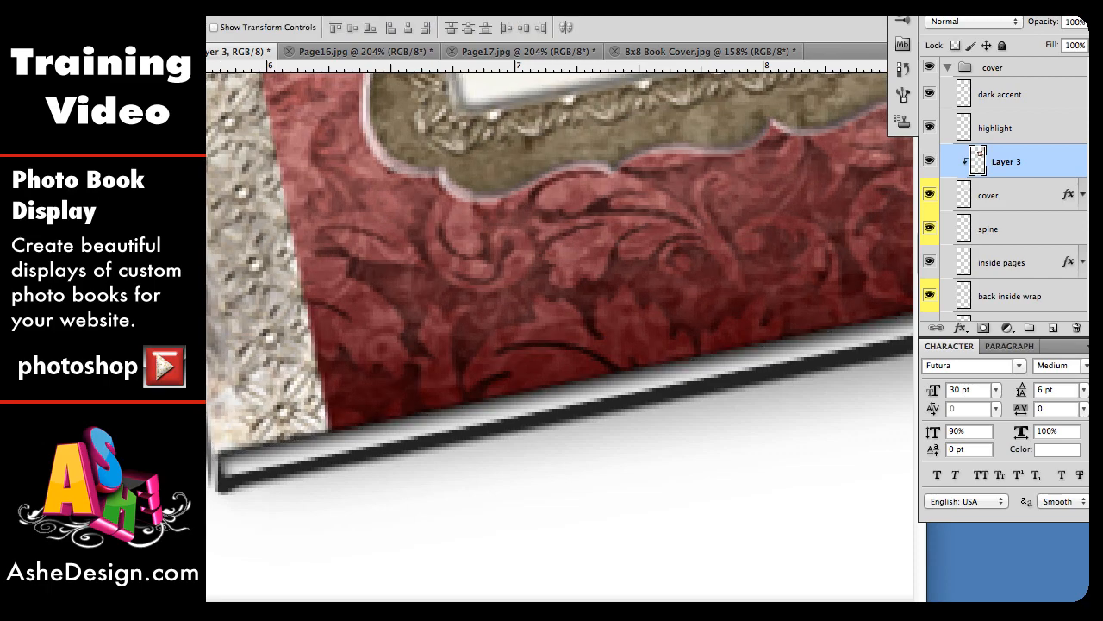
Step: Select and copy the spine strip of 8x8 Book Cover.jpg, then return to Square Photo Book.psd
key("super+1")
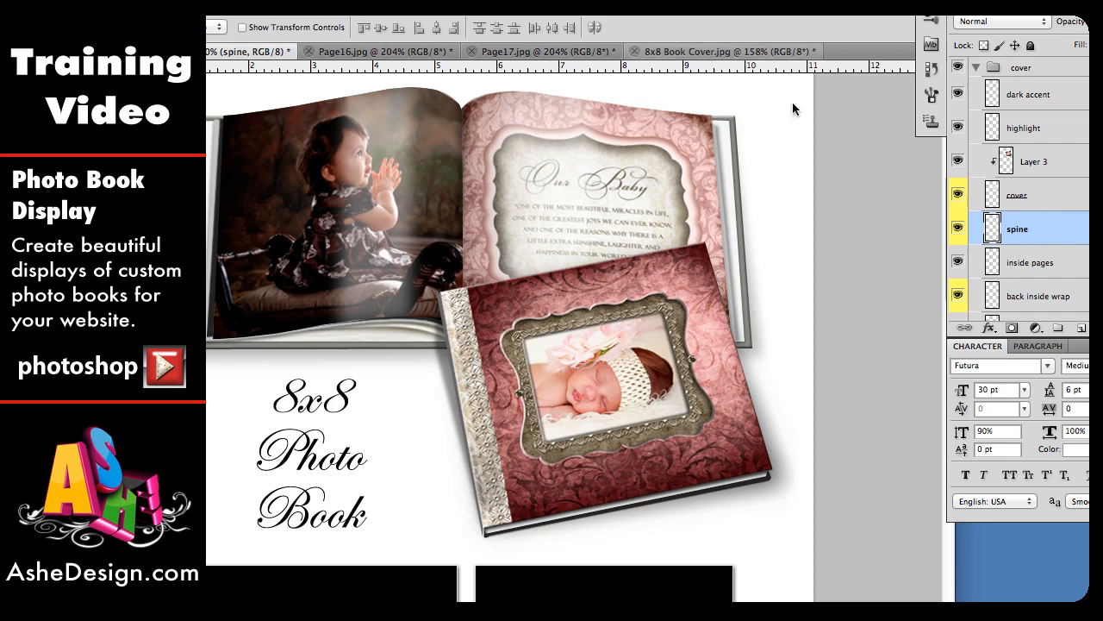
left_click(724, 52)
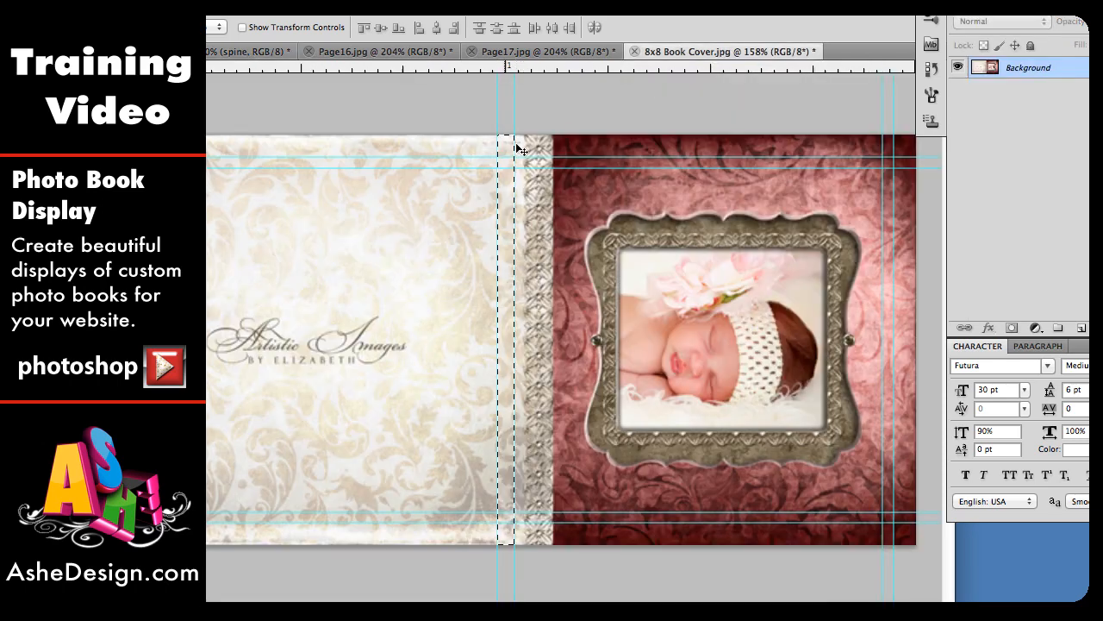
key("m")
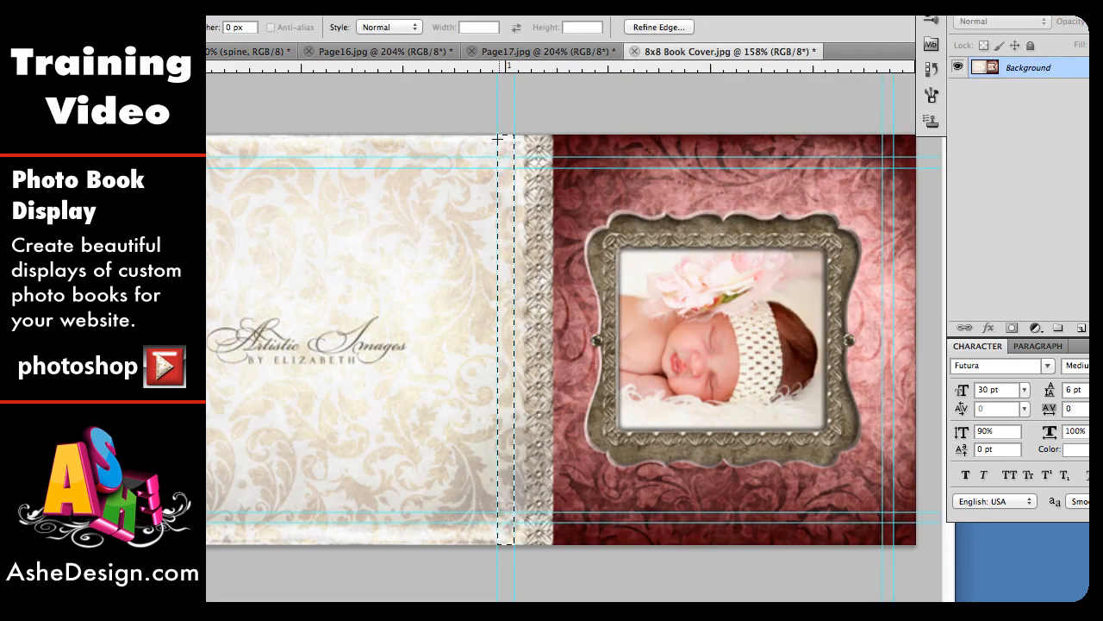
left_click_drag(497, 138, 512, 548)
key("ctrl+c")
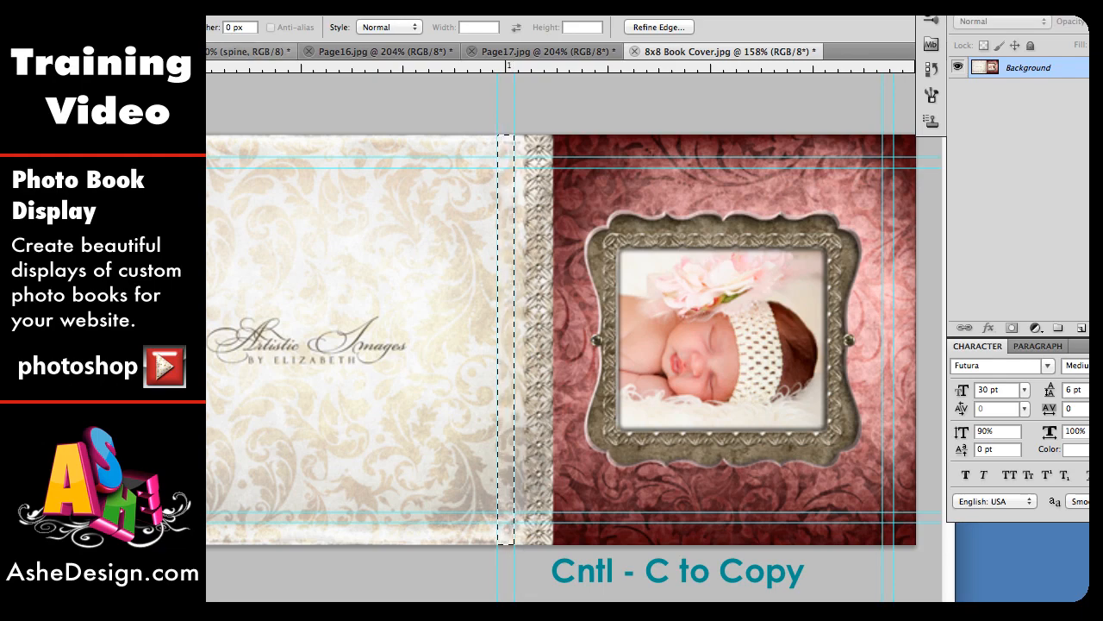
key("ctrl+Tab")
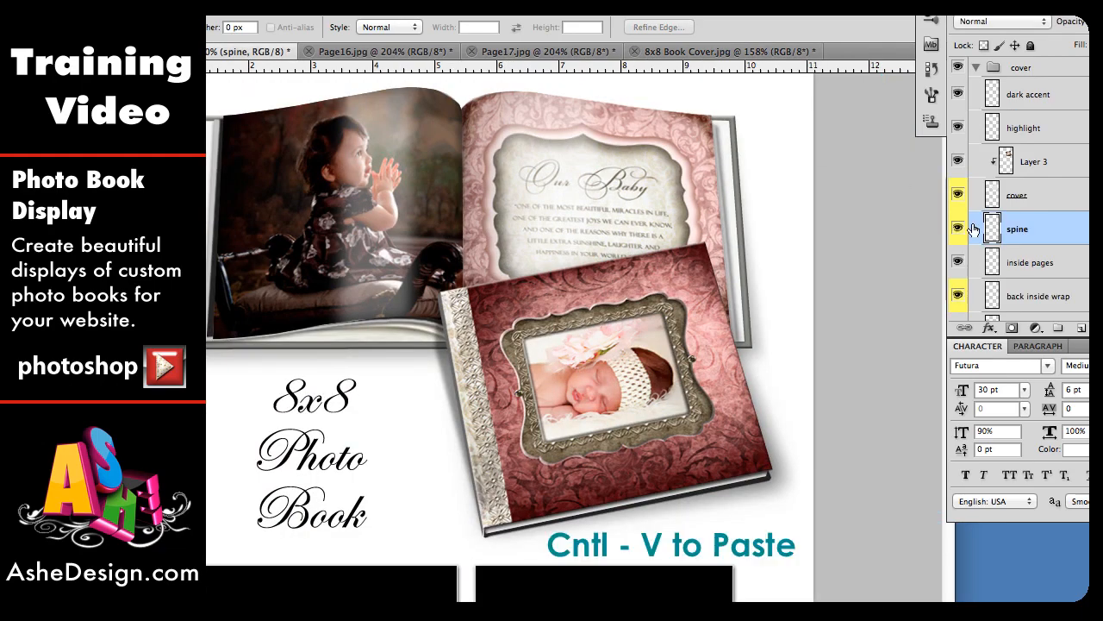
Step: Paste the spine strip above the spine layer and move it onto the book's spine
key("ctrl+v")
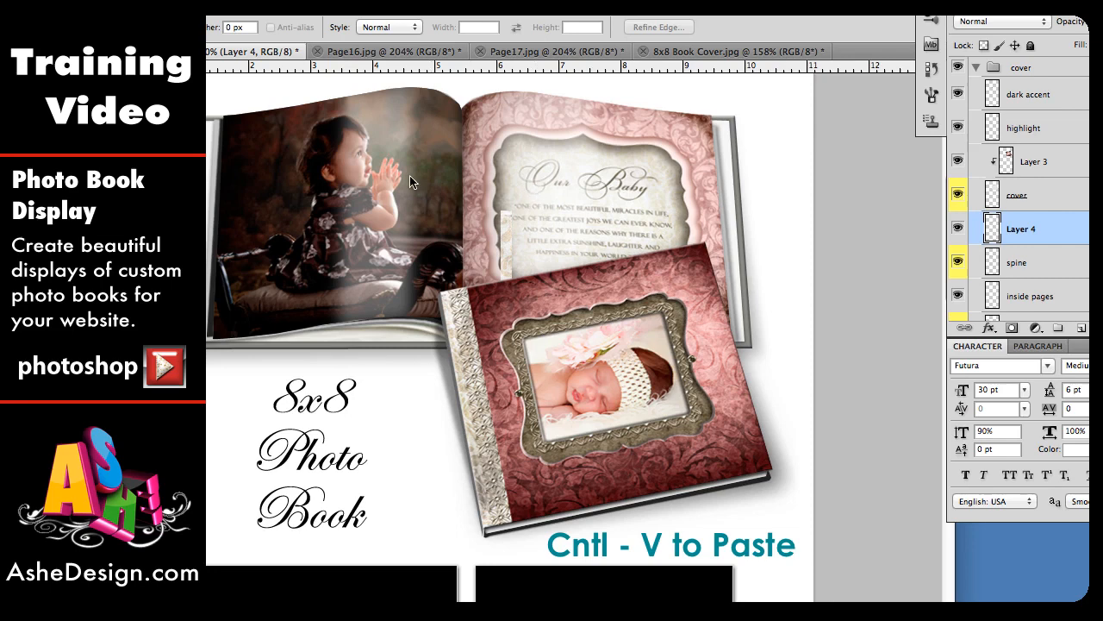
key("v")
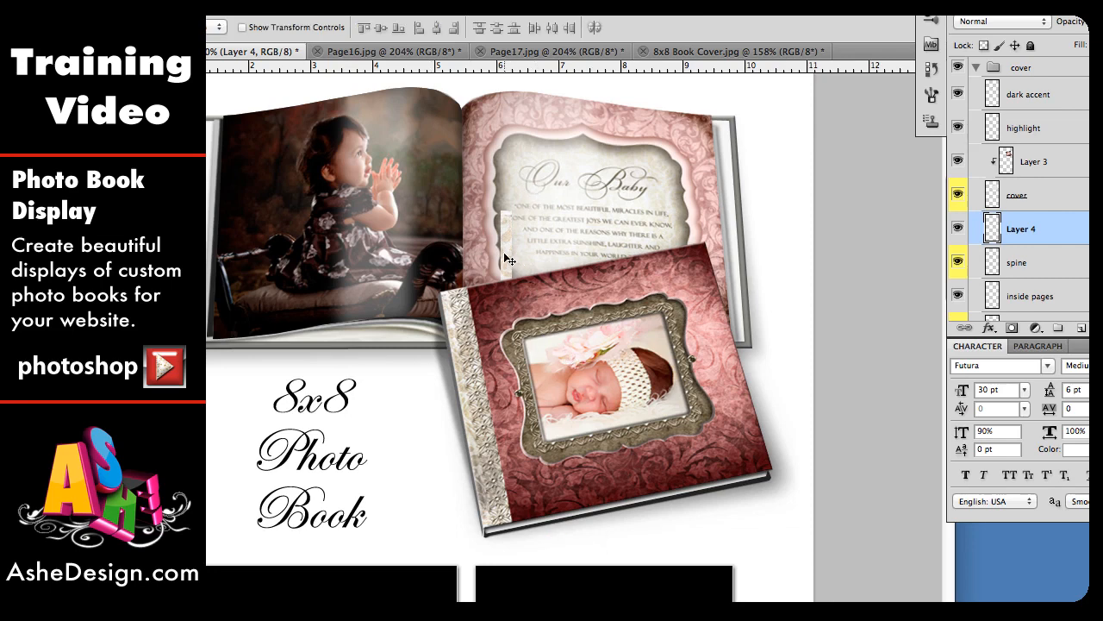
left_click_drag(508, 258, 448, 339)
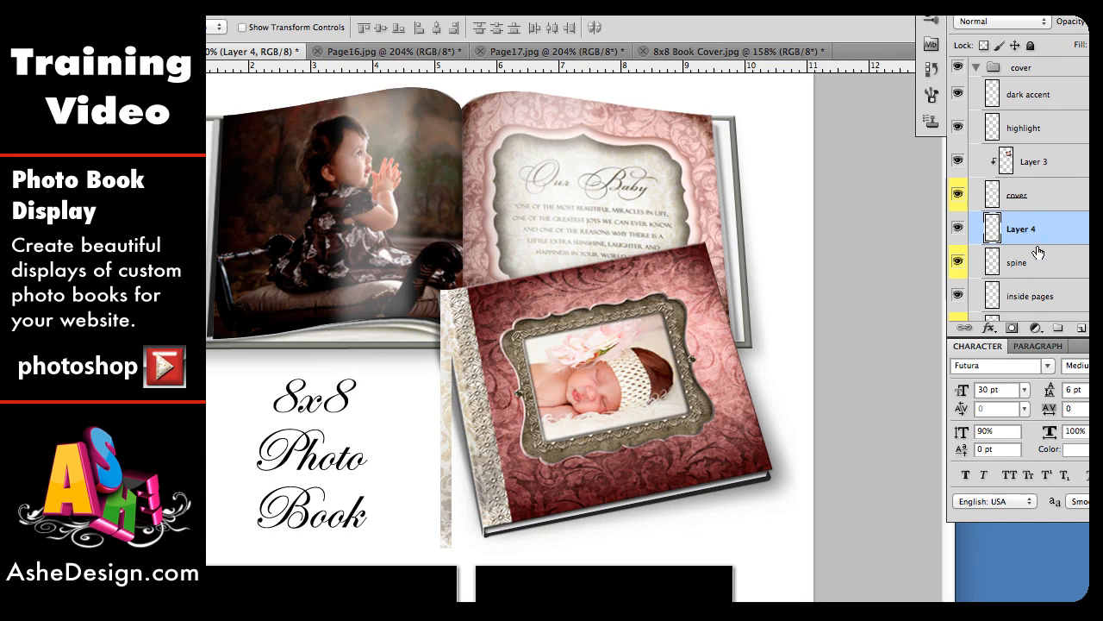
Step: Clip the pasted spine strip layer to the spine layer
left_click(1038, 255)
left_click(1038, 237)
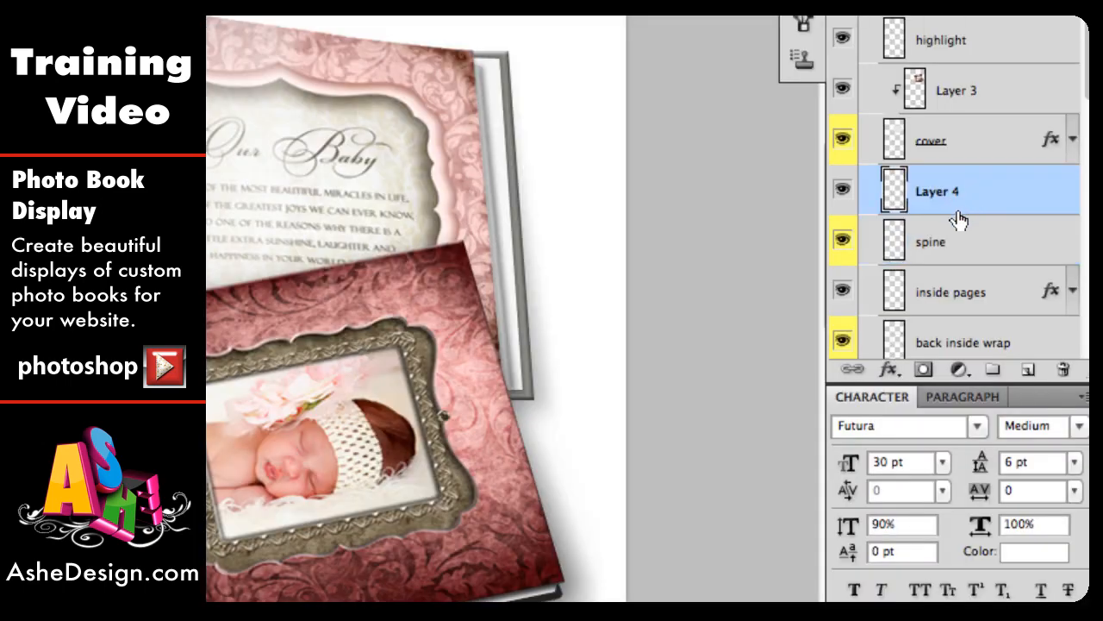
right_click(957, 208)
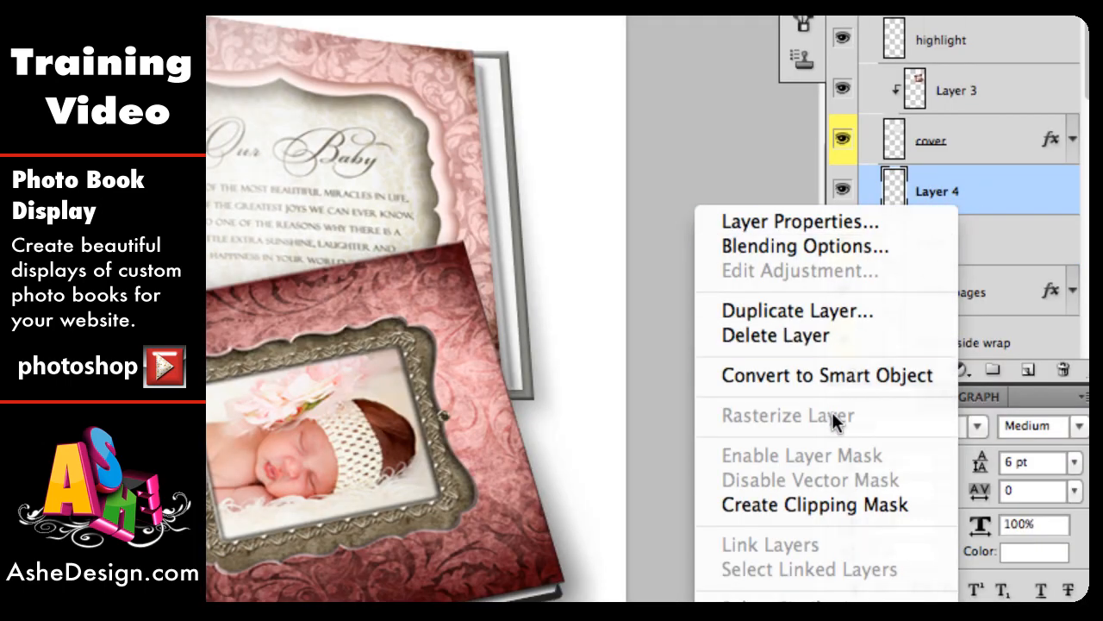
left_click(818, 504)
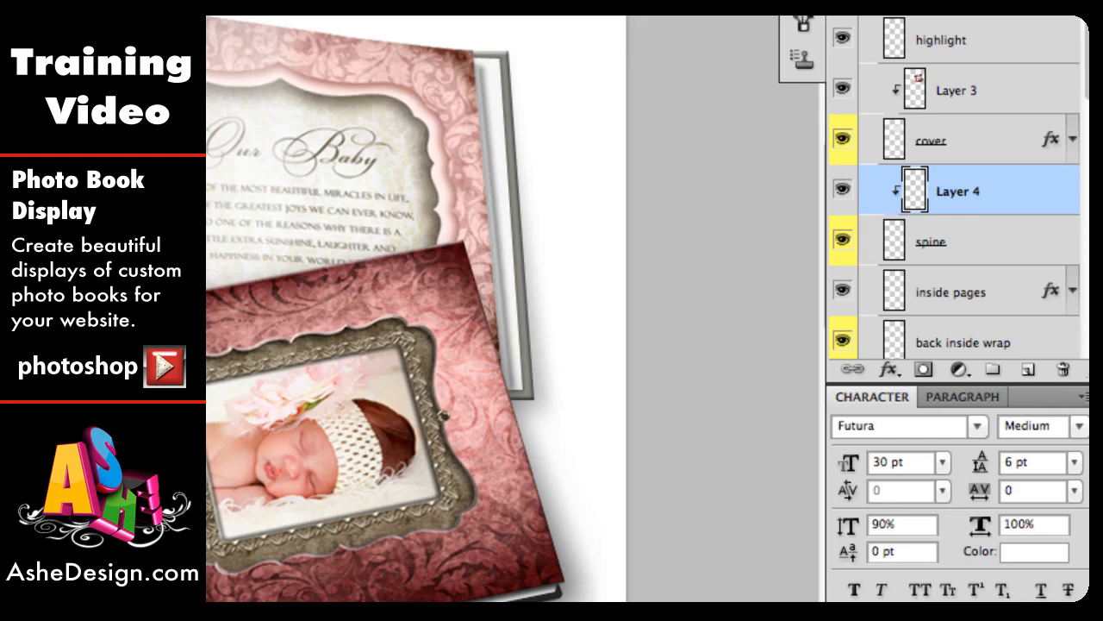
Step: Distort the pasted spine strip so its corners match the book's spine, and commit the transformation
key("ctrl+plus")
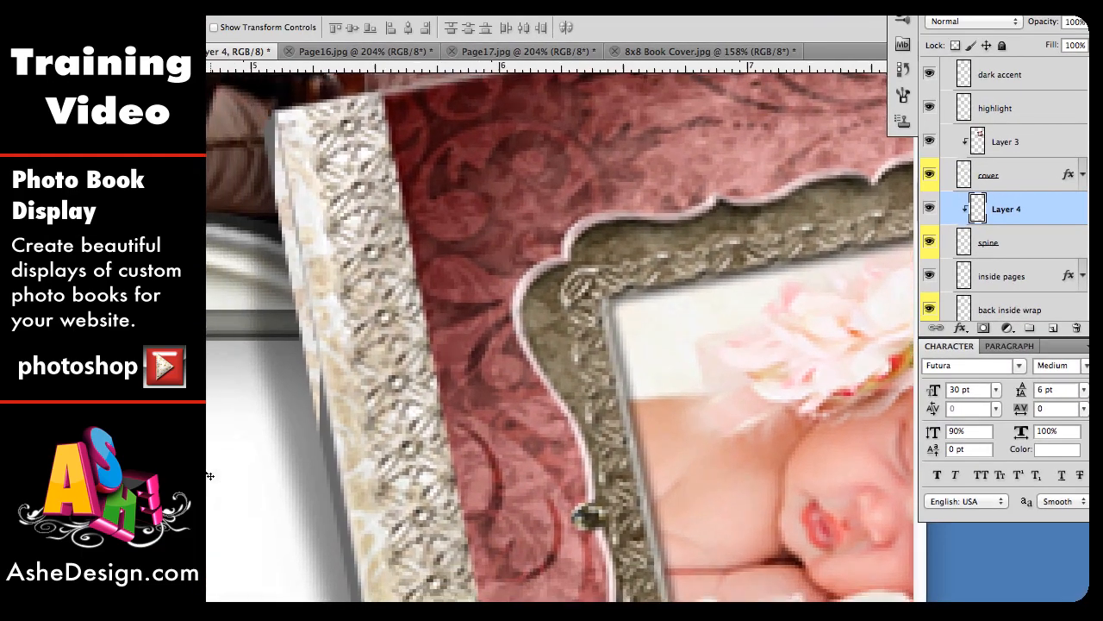
scroll(209, 475, "left", 3)
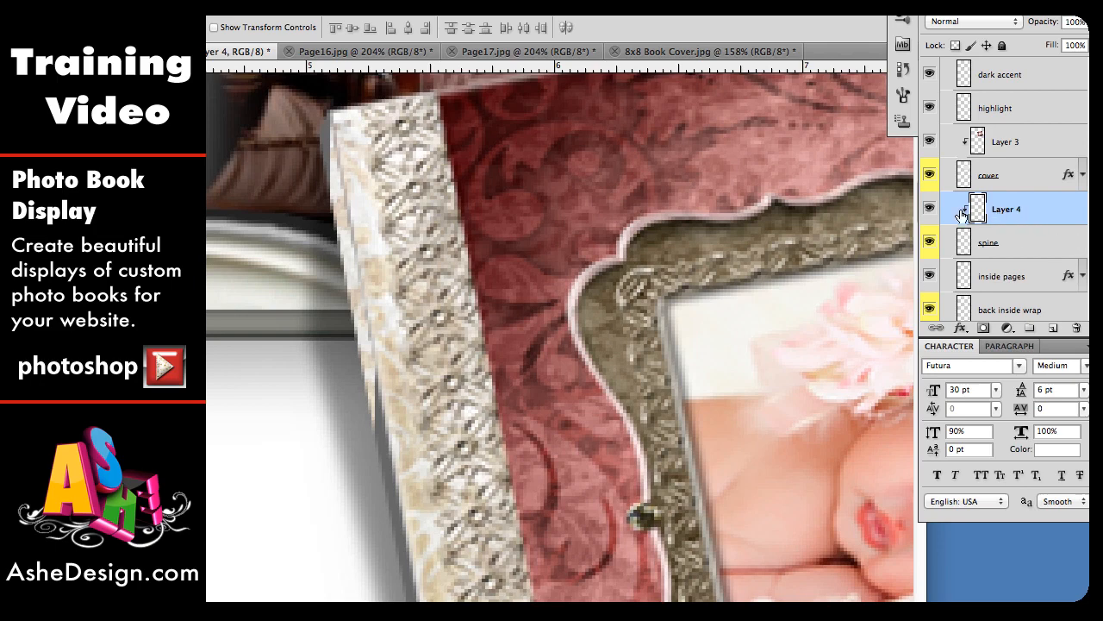
key("ctrl+t")
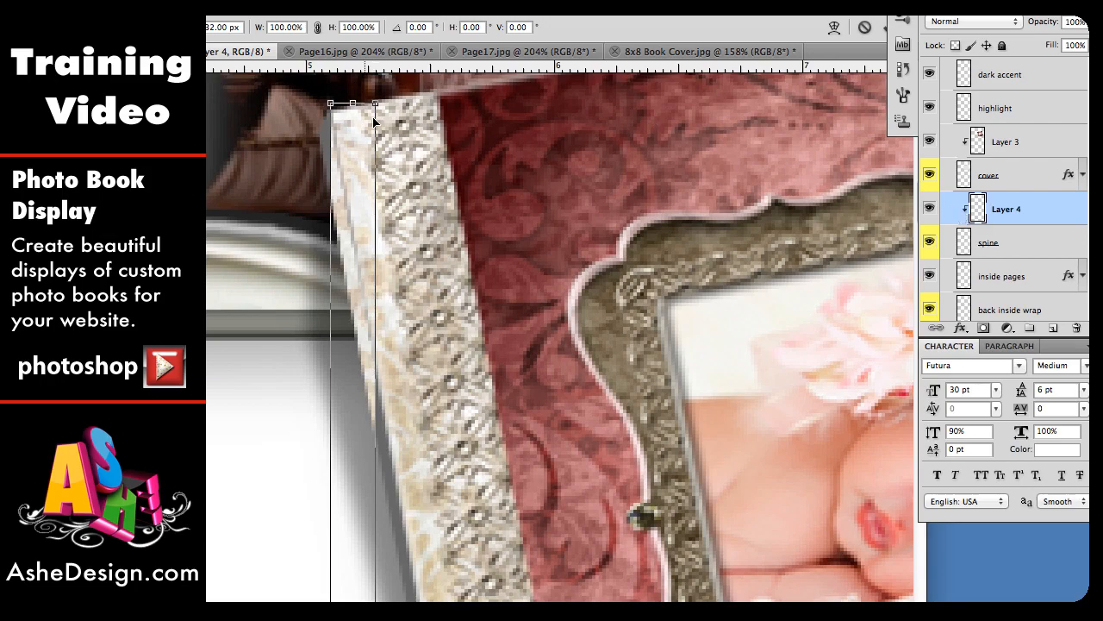
right_click(351, 125)
left_click(389, 213)
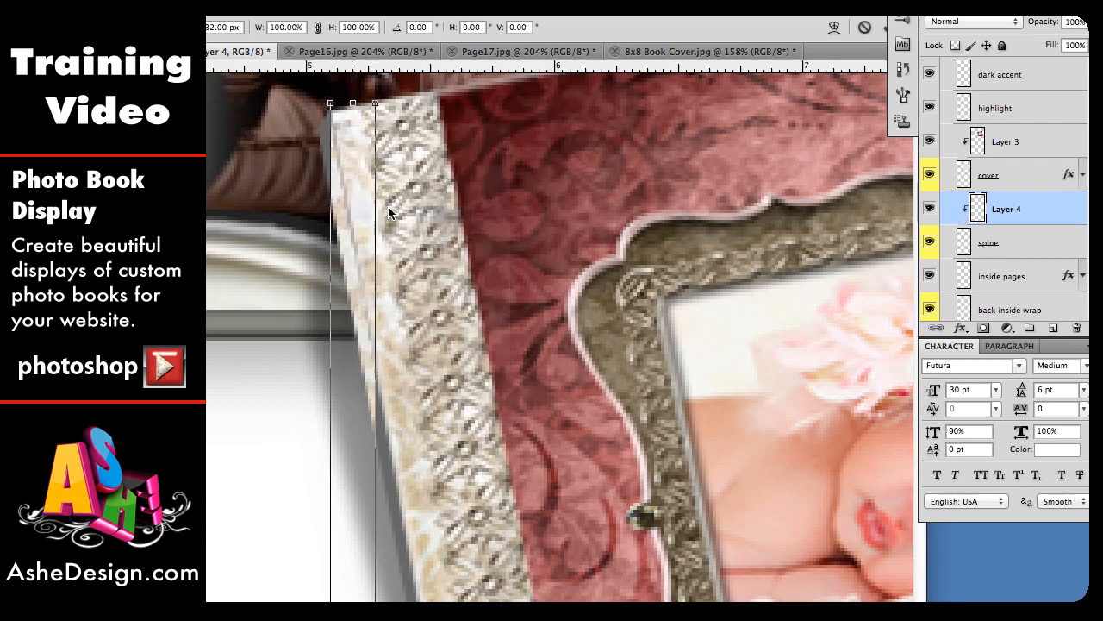
mouse_move(330, 104)
left_mouse_down()
mouse_move(312, 124)
mouse_move(346, 120)
mouse_move(333, 119)
mouse_move(337, 108)
left_mouse_up()
scroll(393, 380, "down", 10)
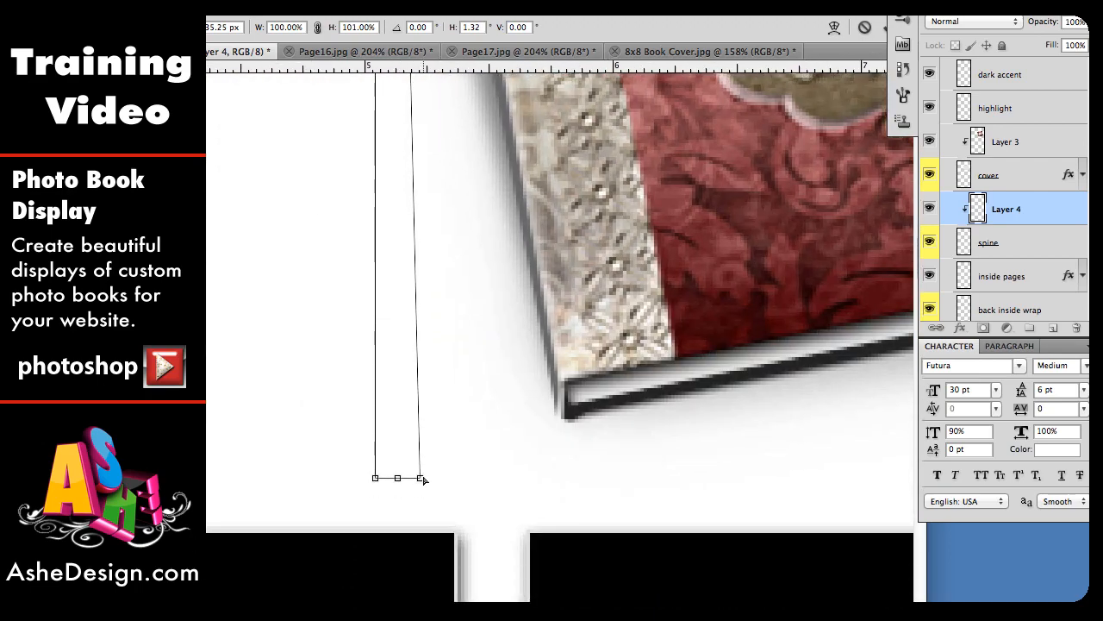
left_click_drag(423, 478, 561, 376)
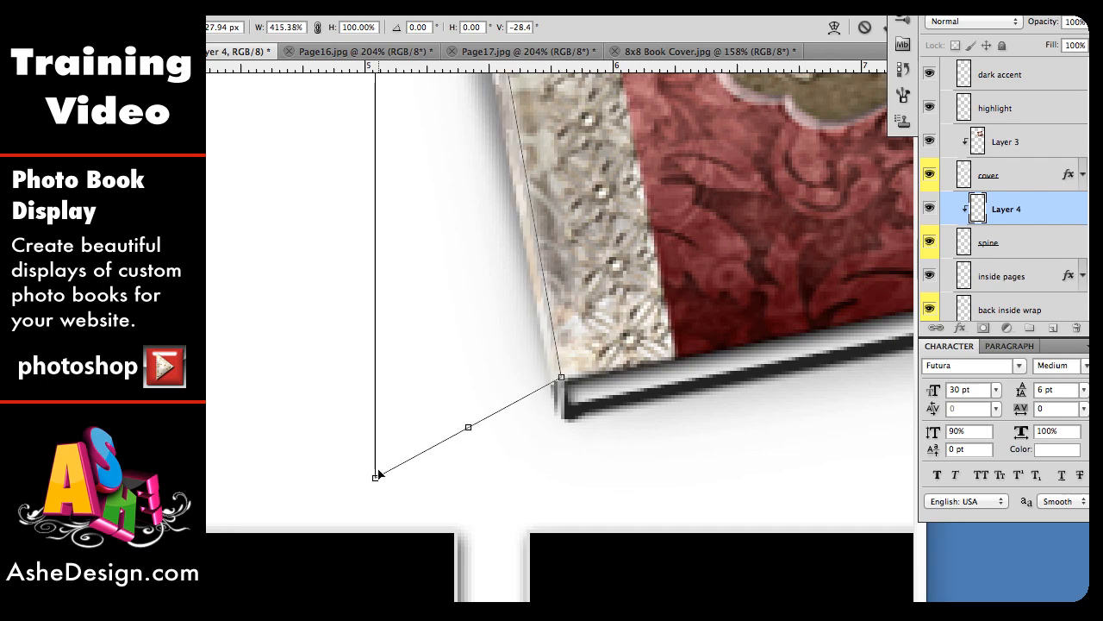
left_click_drag(377, 480, 560, 441)
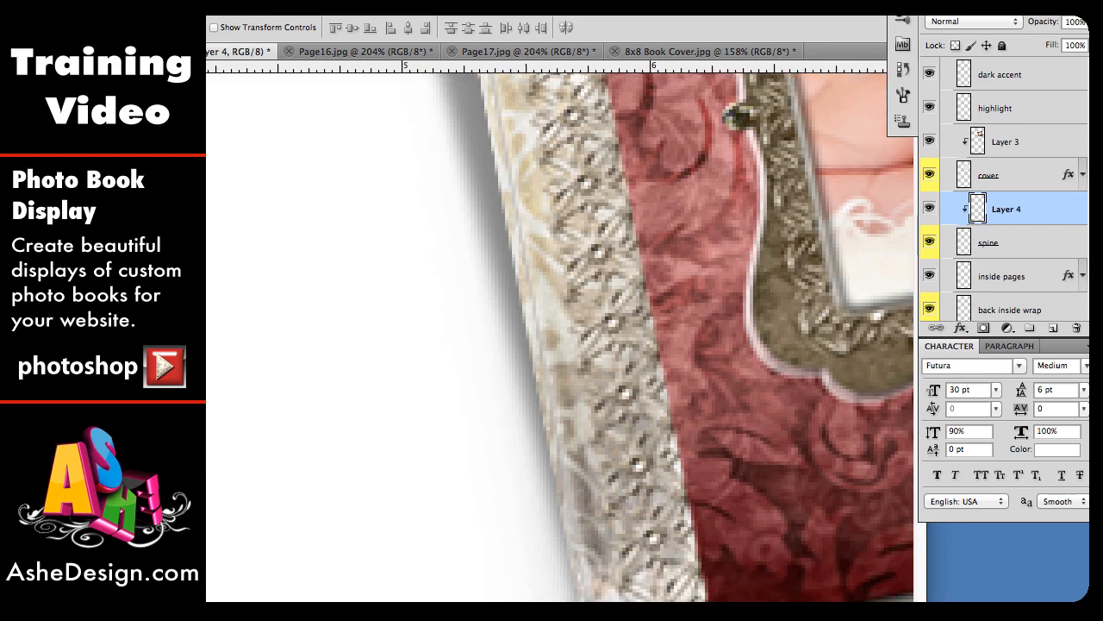
key("super+minus")
key("super+minus")
key("super+minus")
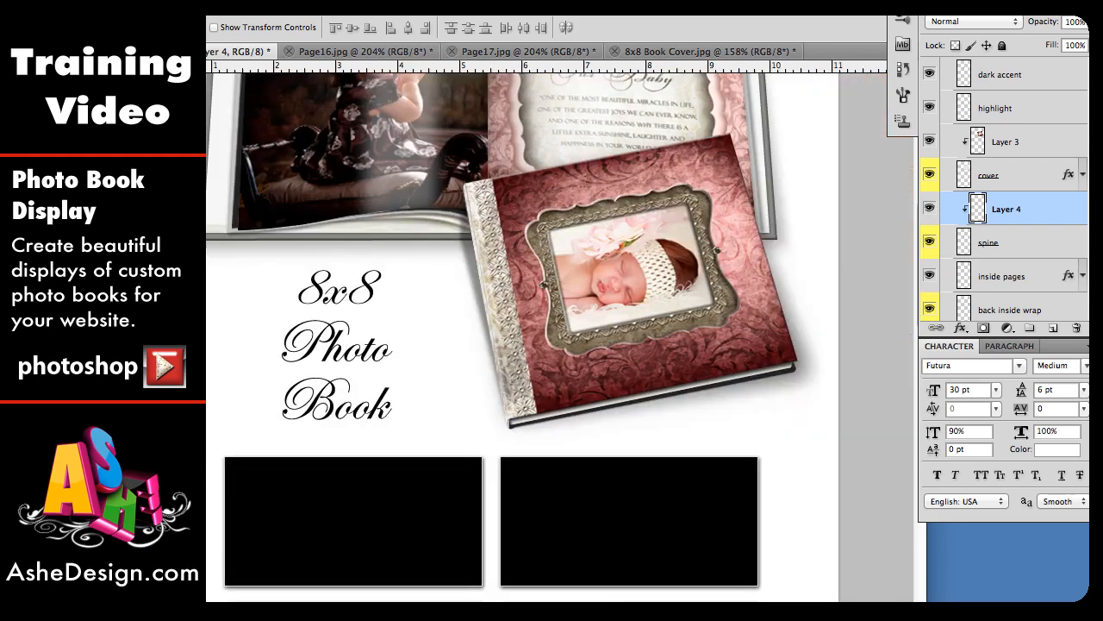
Step: Select the back cover half of 8x8 Book Cover.jpg, then return to Square Photo Book.psd
scroll(465, 402, "down", 1)
scroll(465, 401, "right", 5)
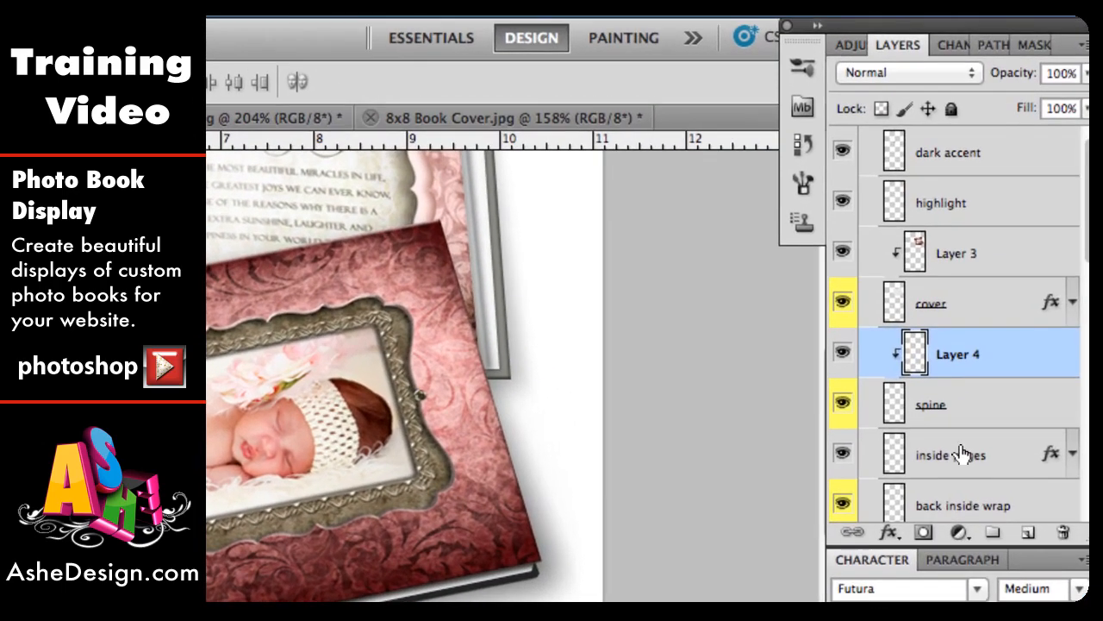
scroll(1009, 315, "down", 1)
left_click(961, 455)
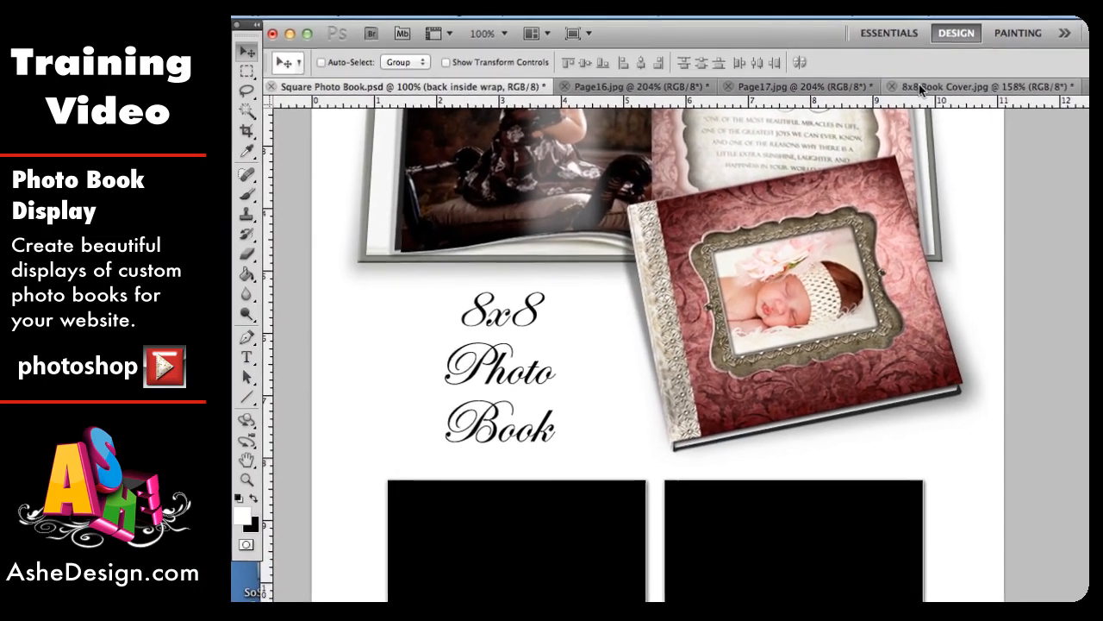
left_click(475, 118)
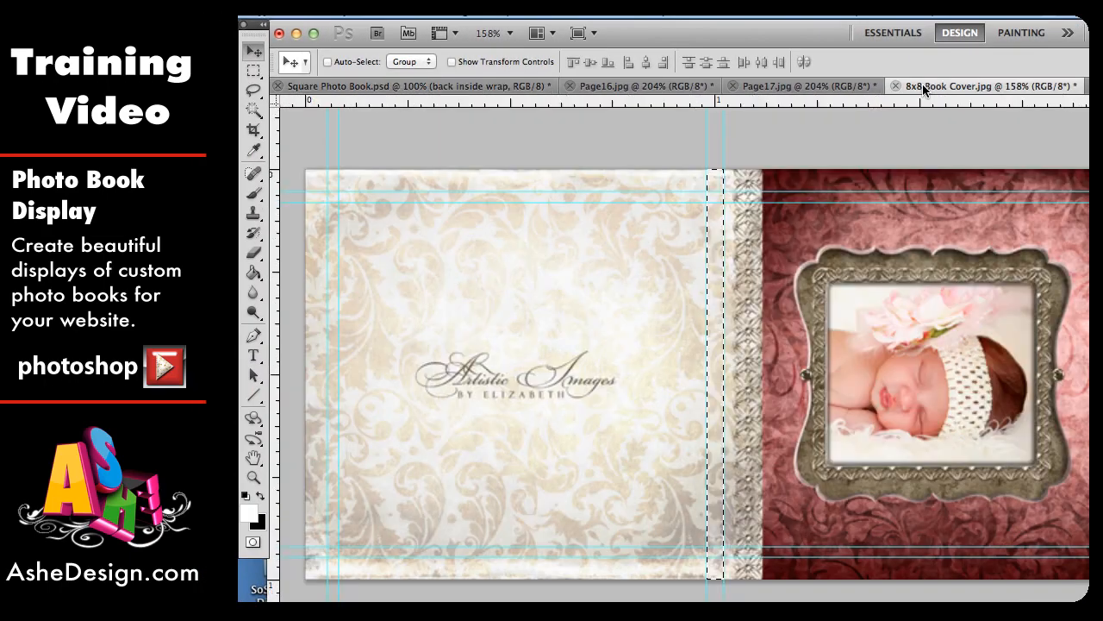
left_click(253, 70)
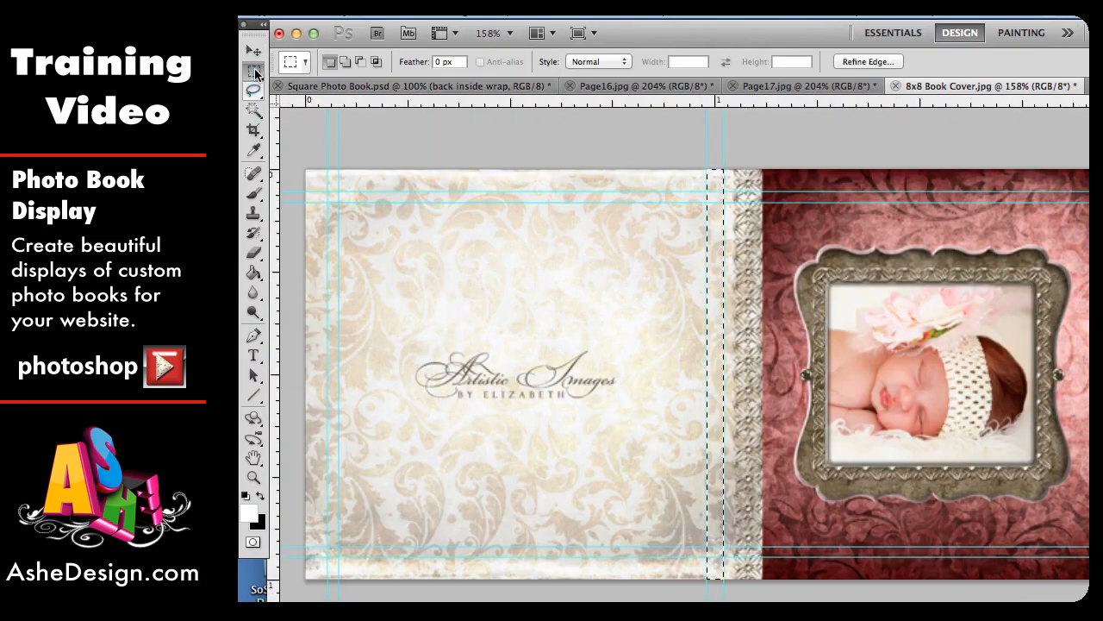
left_click(299, 163)
left_click_drag(408, 274, 702, 590)
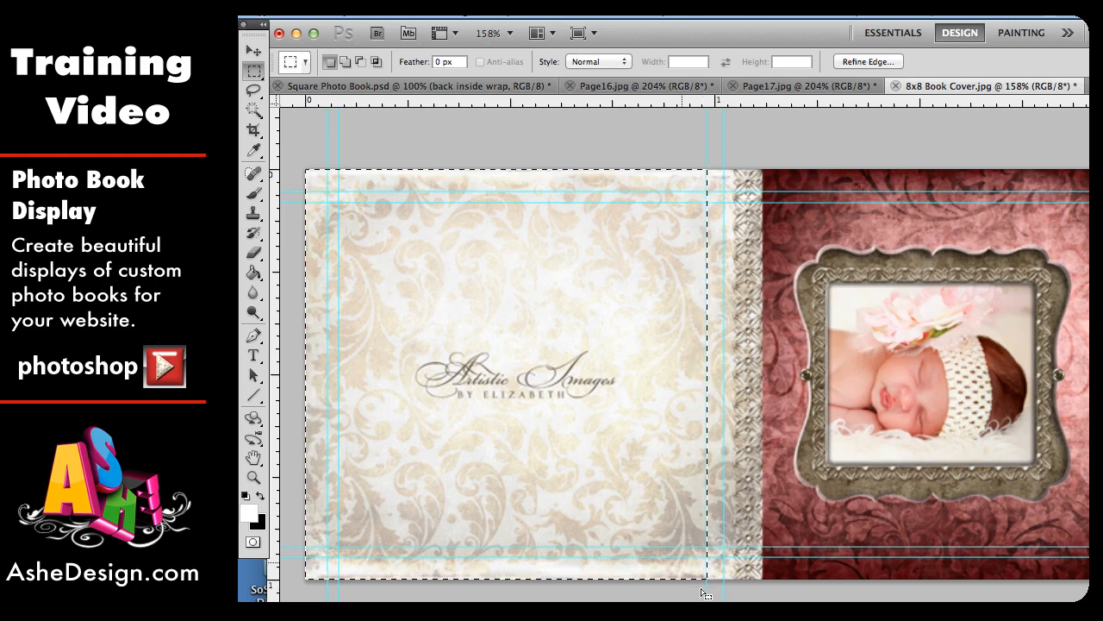
left_click(413, 86)
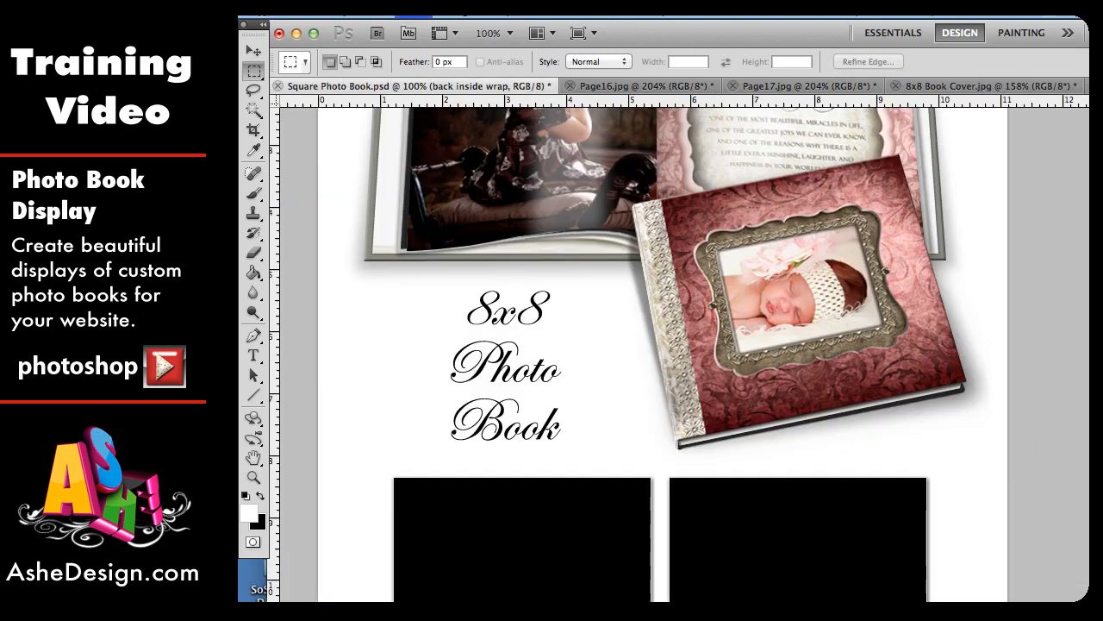
Step: Paste the back cover image above the back inside wrap layer and clip it to that layer
key("ctrl+v")
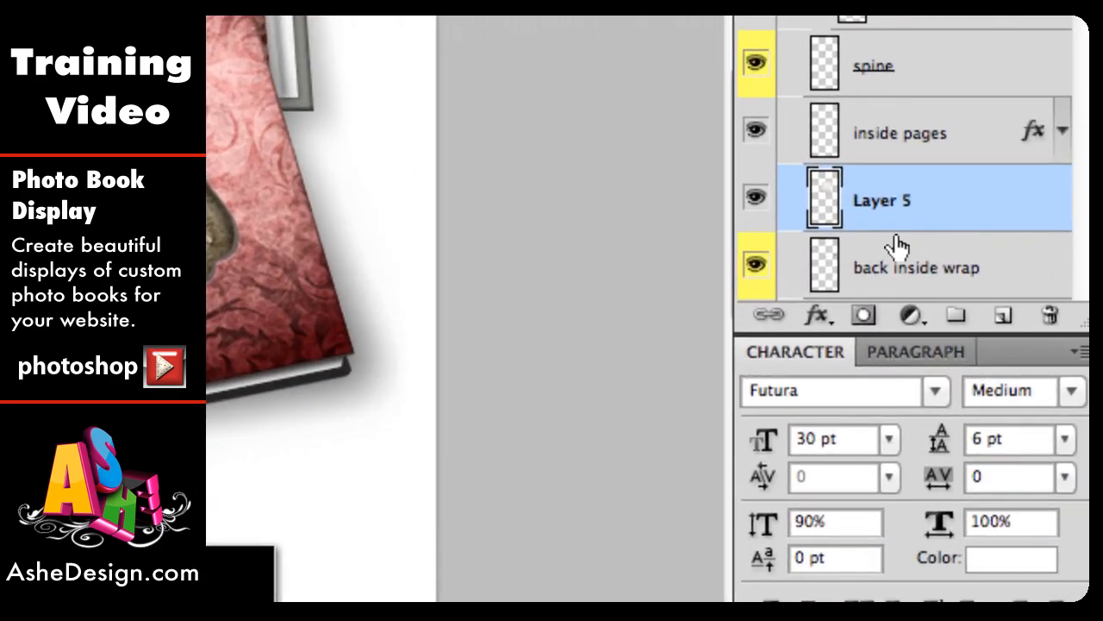
right_click(897, 244)
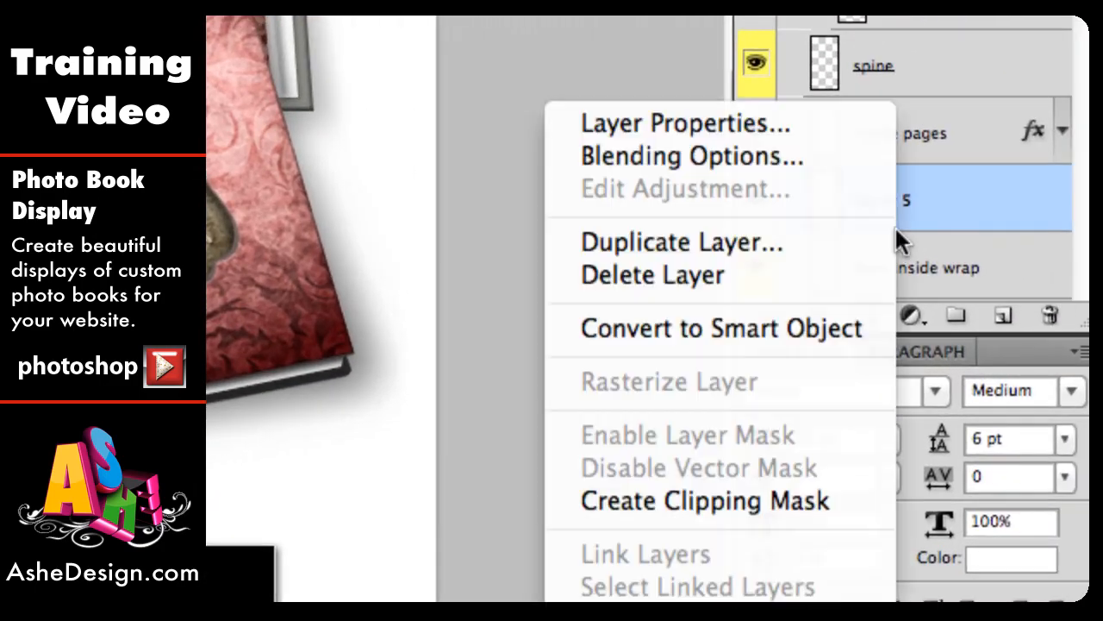
left_click(659, 499)
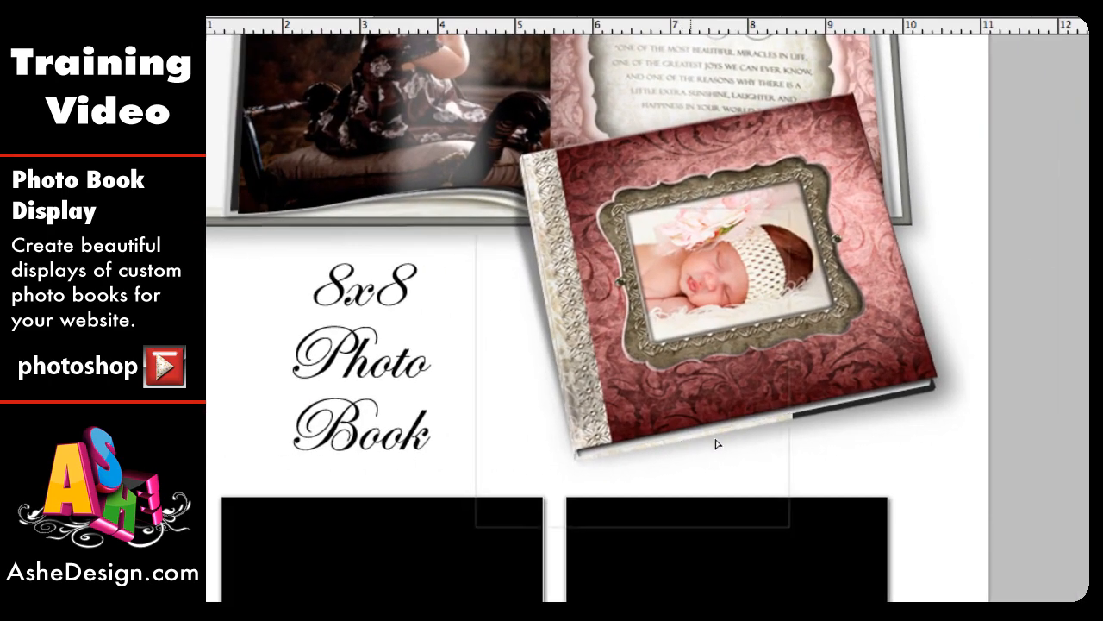
Step: Nudge the back cover image, start a distortion, and pull its lower corners onto the book's bottom edge
left_click_drag(782, 421, 803, 403)
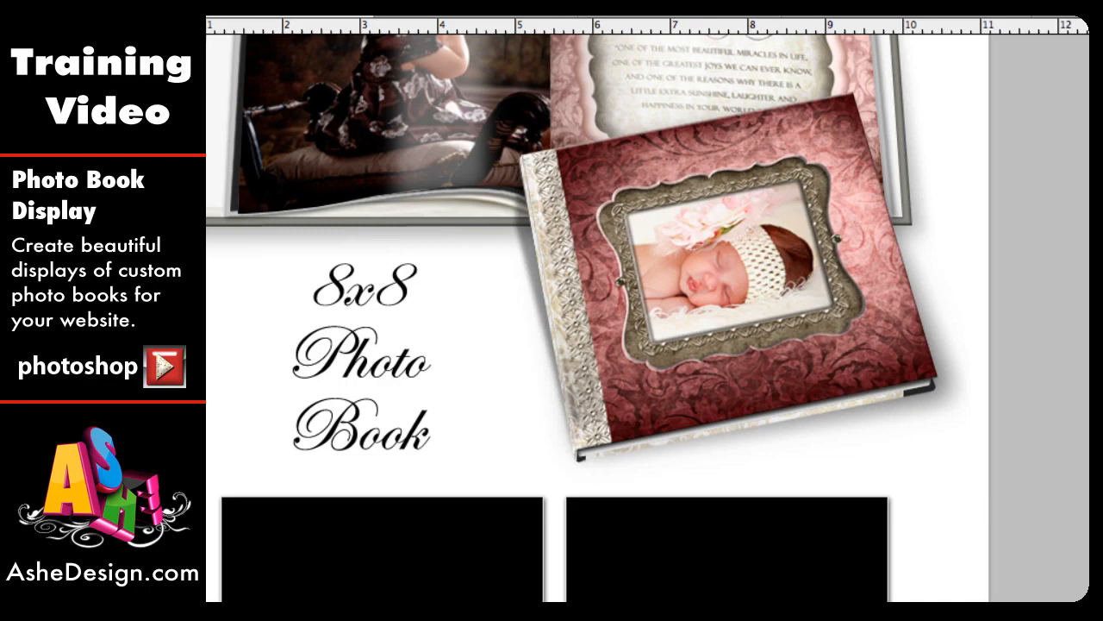
key("super+plus")
key("super+plus")
key("super+plus")
scroll(636, 557, "down", 5)
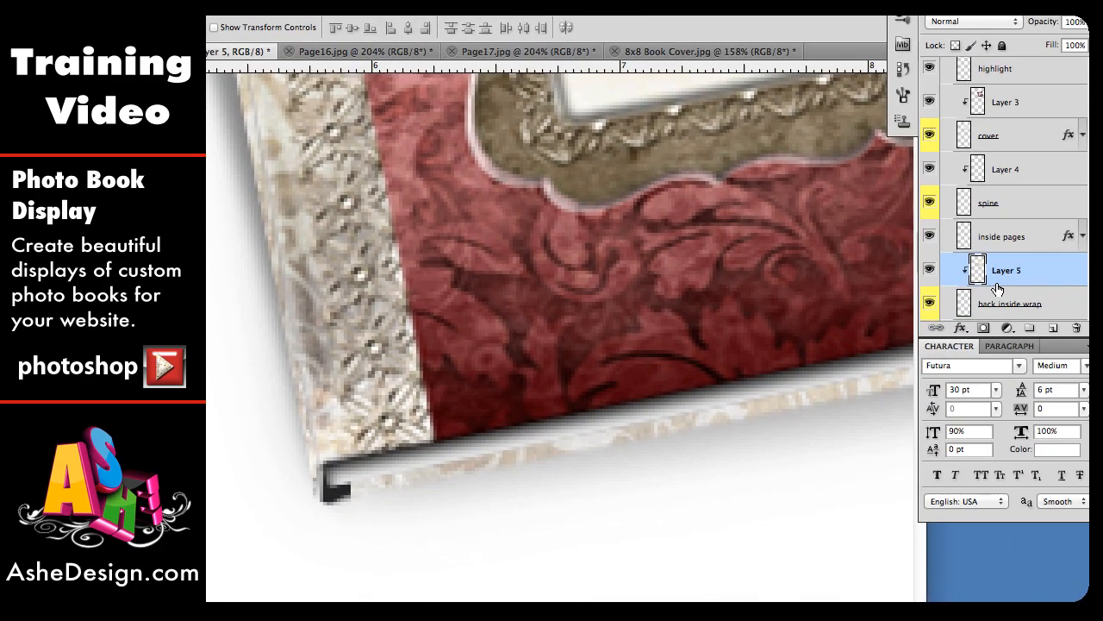
key("super+t")
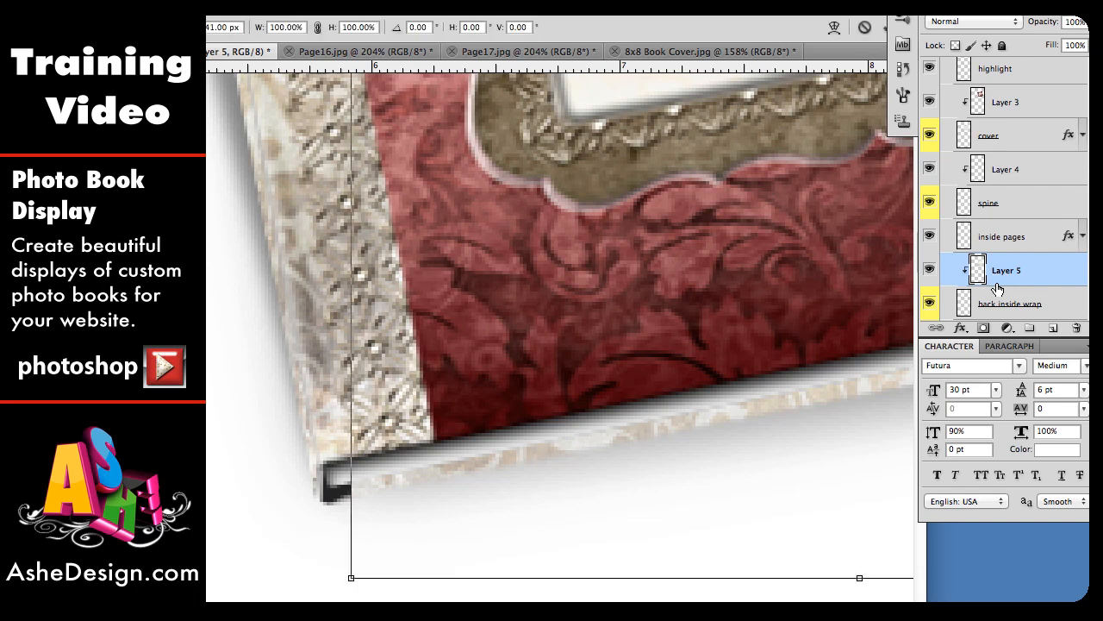
scroll(766, 323, "up", 2)
scroll(703, 293, "down", 4)
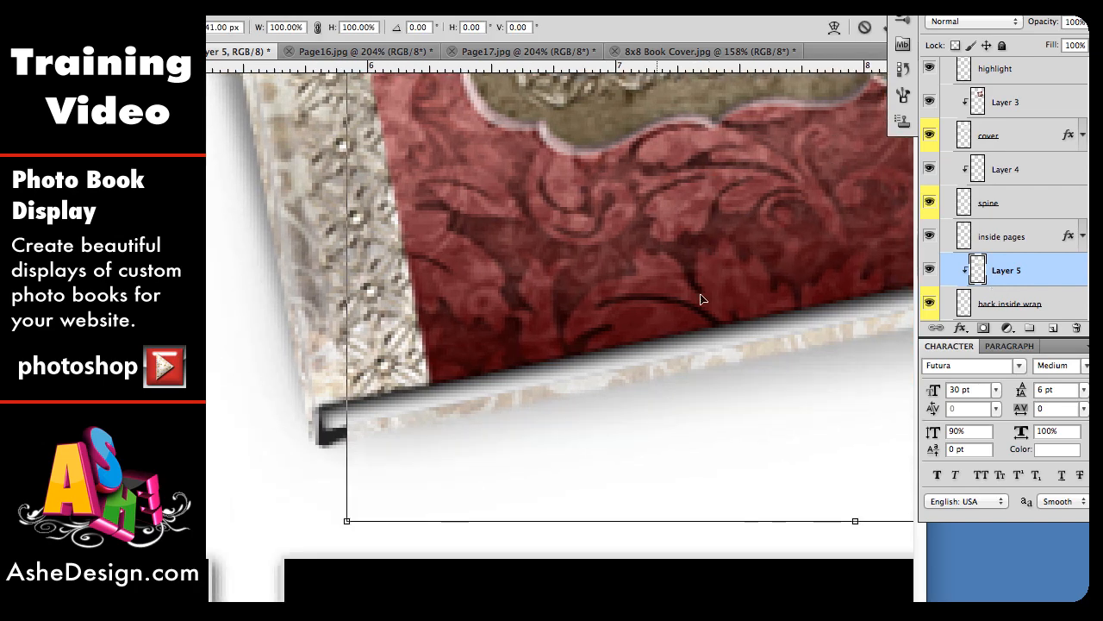
right_click(647, 395)
left_click(688, 459)
left_click_drag(347, 522, 312, 446)
scroll(871, 390, "right", 10)
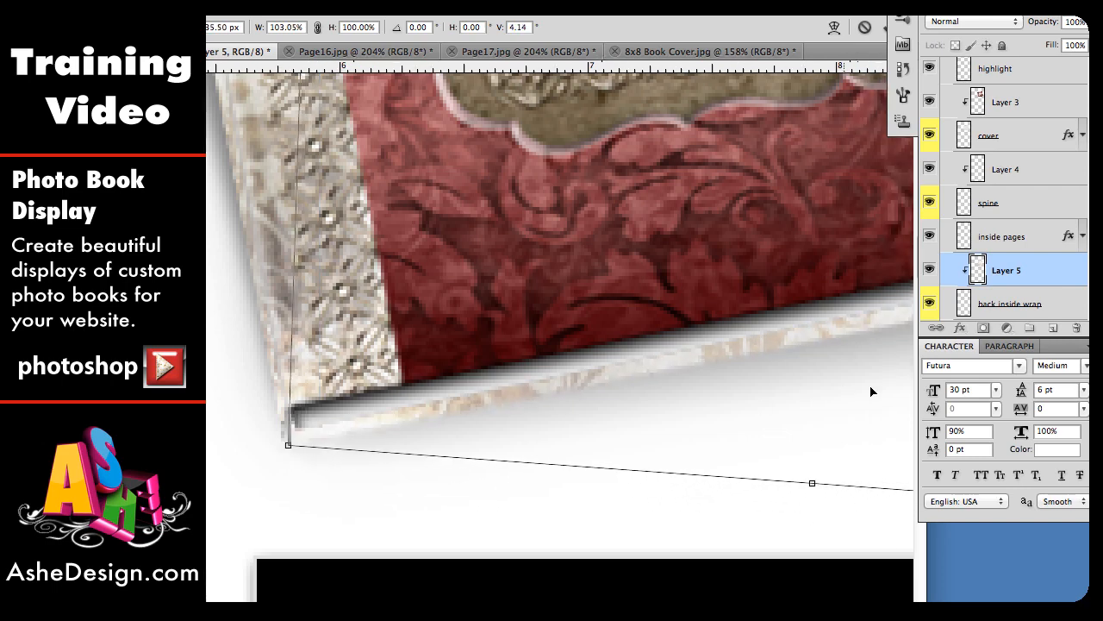
scroll(869, 392, "right", 1)
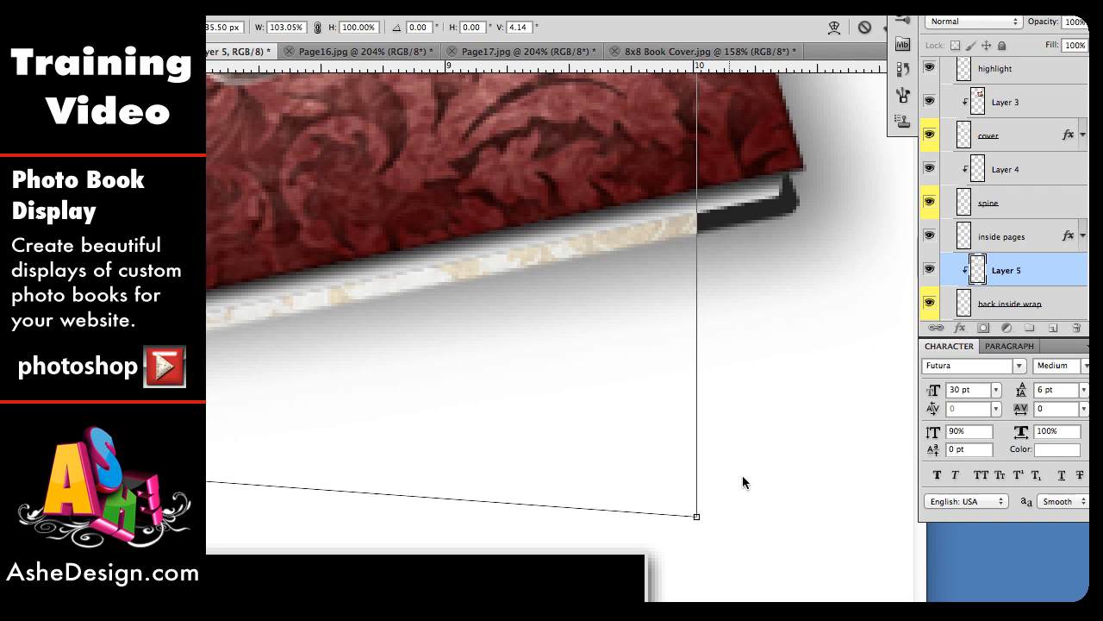
left_click_drag(696, 517, 790, 211)
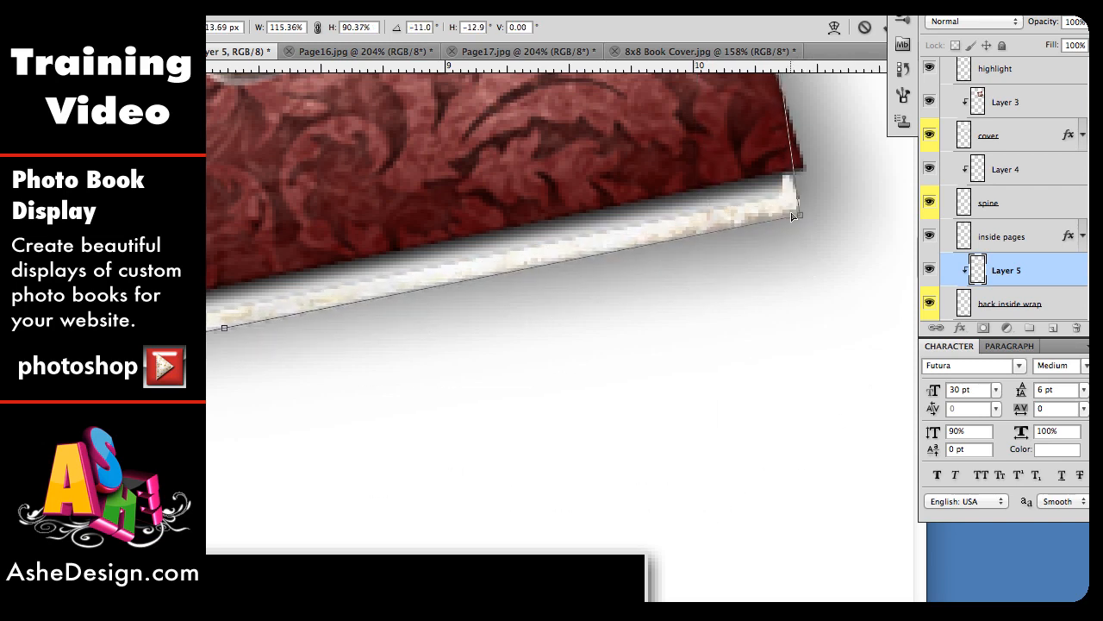
Step: Pull the back cover image's upper corners onto the book's back edge and commit the distortion
scroll(611, 247, "up", 8)
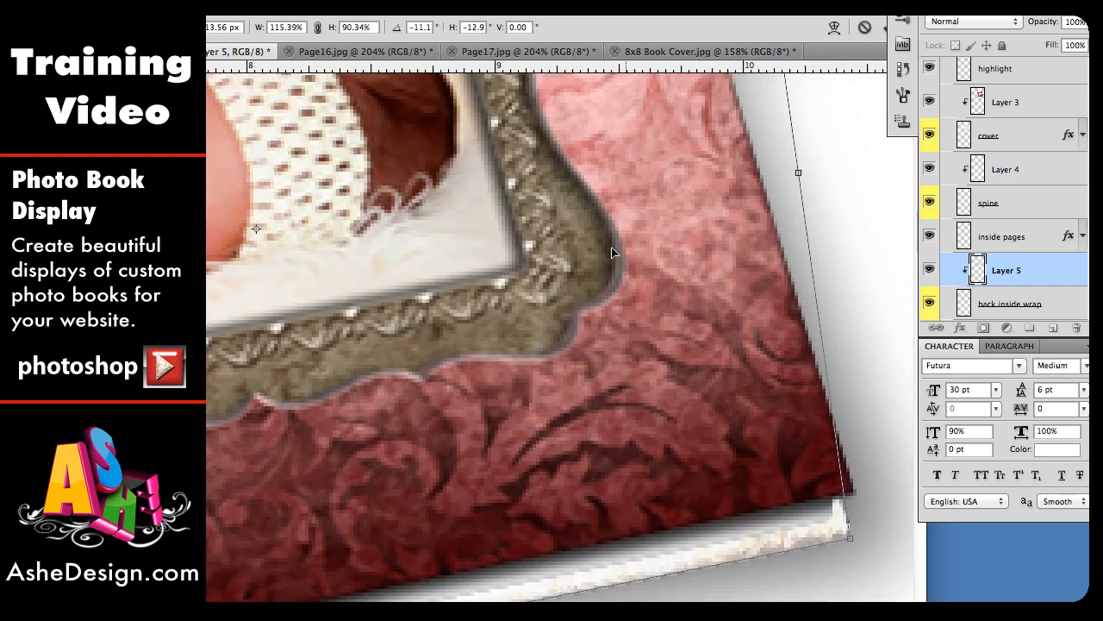
scroll(611, 246, "up", 8)
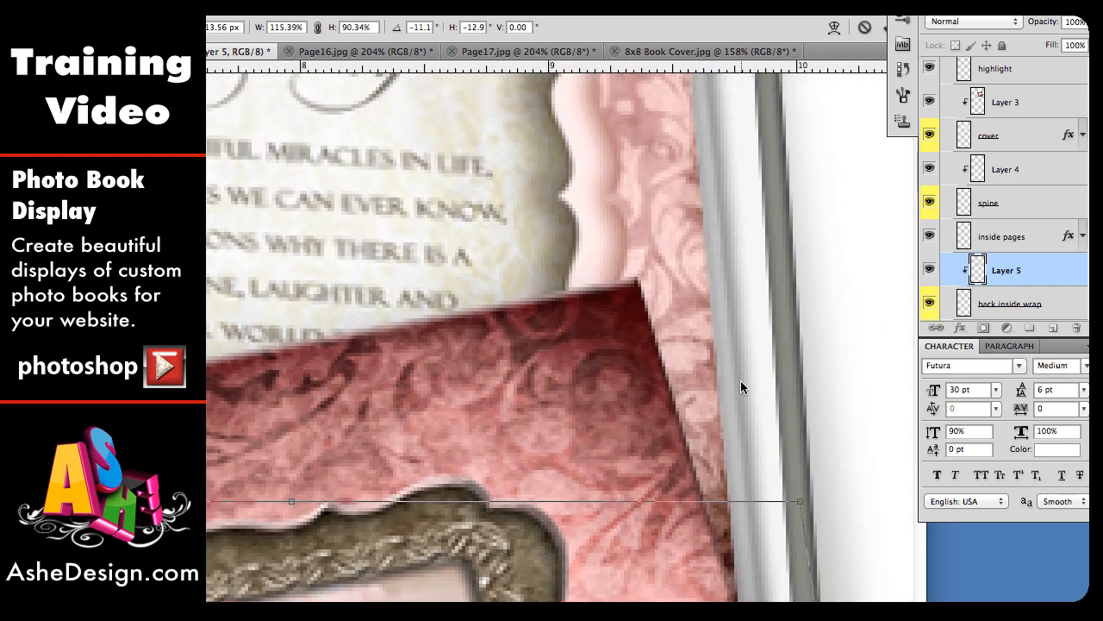
left_click_drag(800, 499, 638, 283)
scroll(511, 334, "left", 8)
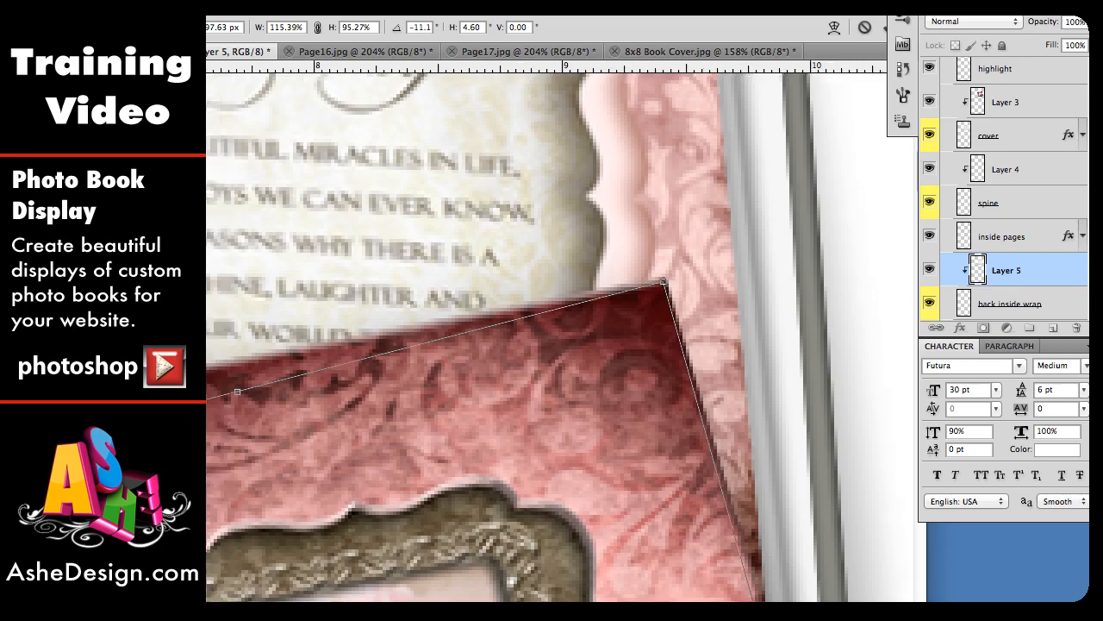
scroll(559, 334, "left", 6)
scroll(559, 335, "down", 2)
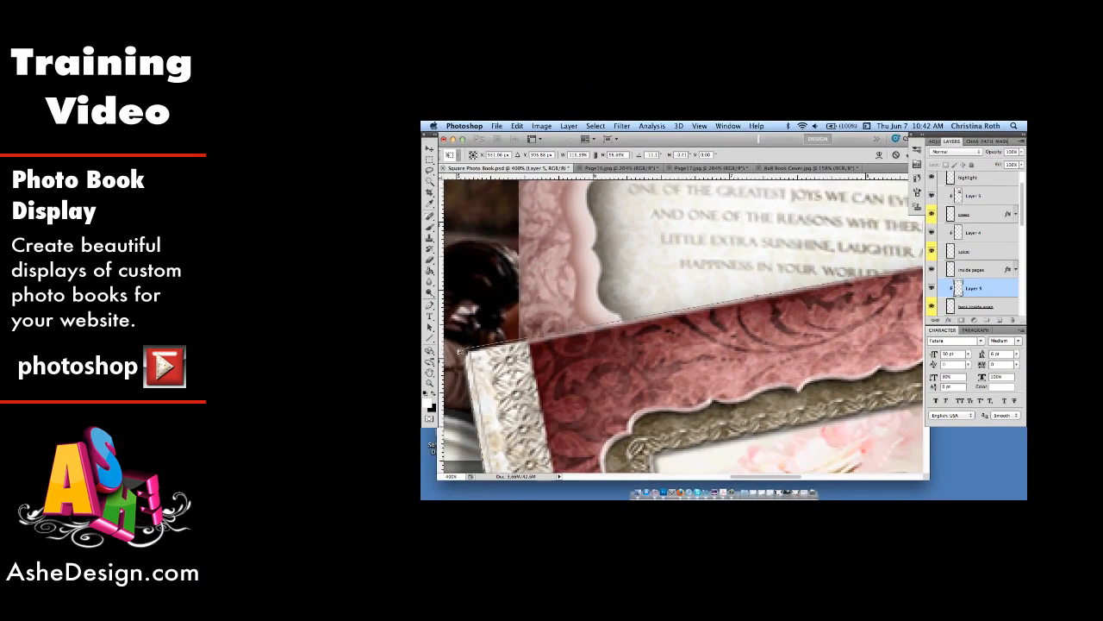
left_click_drag(459, 352, 467, 356)
key("Return")
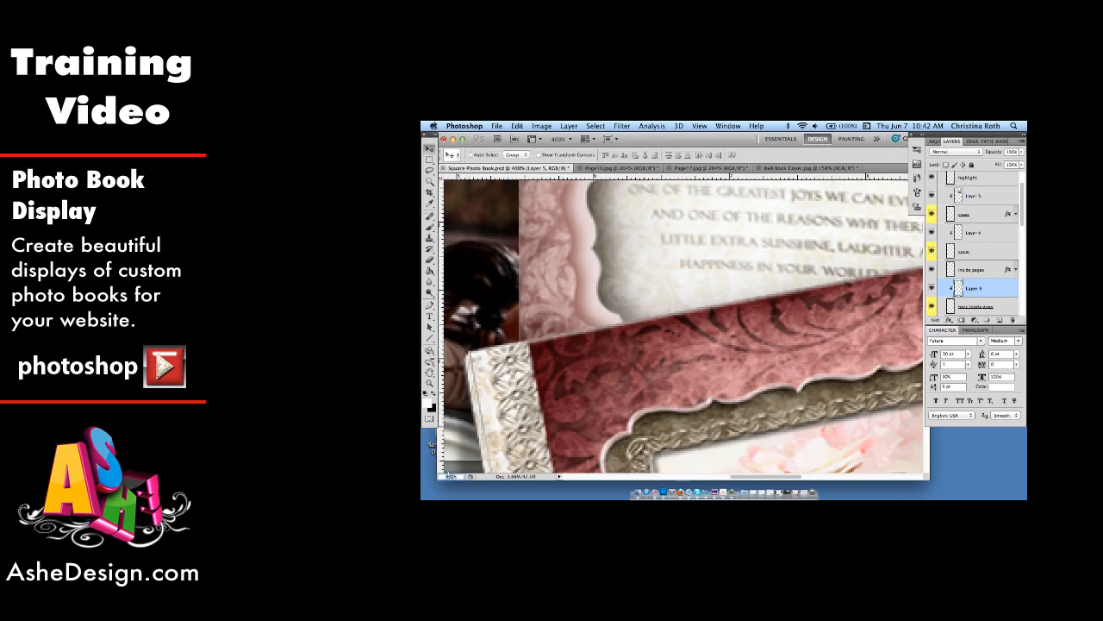
Step: Set the view to 100% and expand the Open Cover & Inside Pages layer group to examine its layers
type("100")
key("Return")
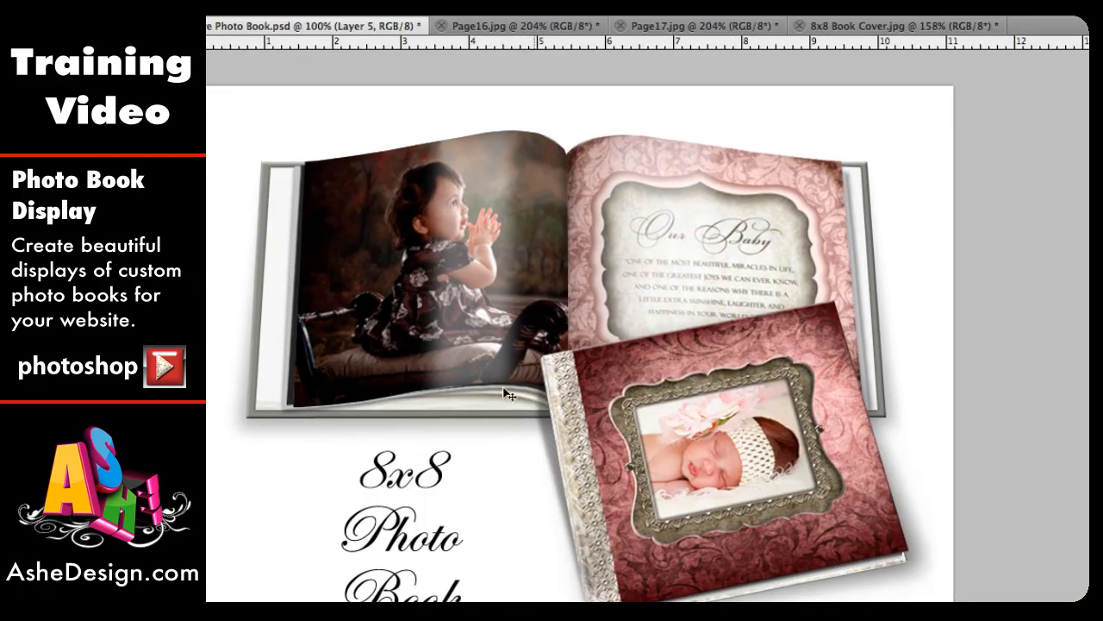
scroll(517, 394, "down", 3)
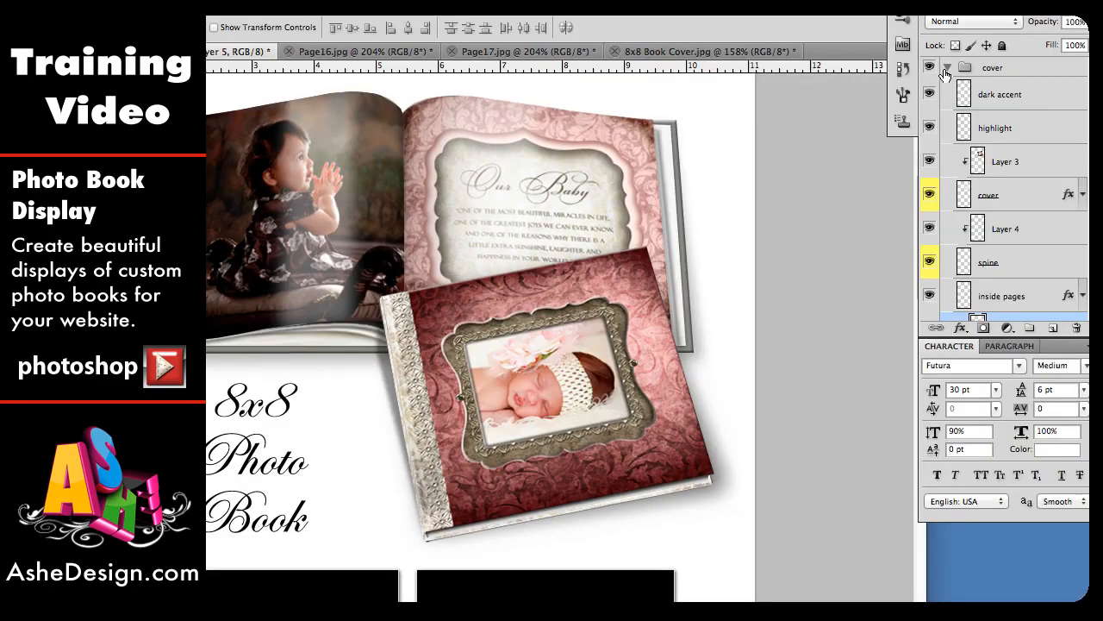
left_click(946, 68)
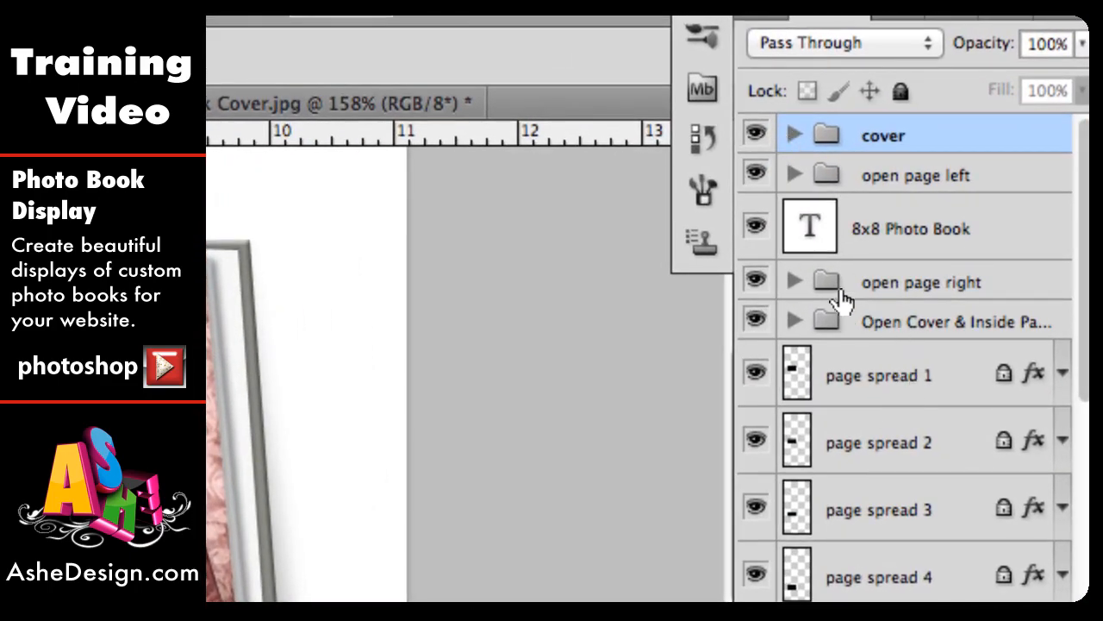
left_click(793, 322)
scroll(960, 475, "down", 5)
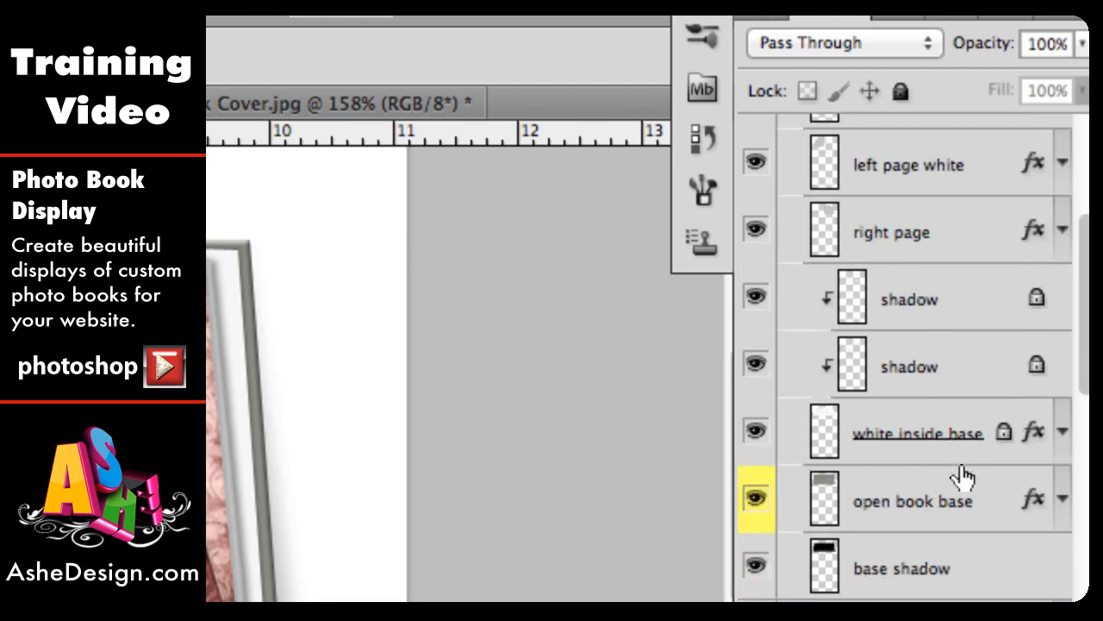
scroll(897, 379, "up", 4)
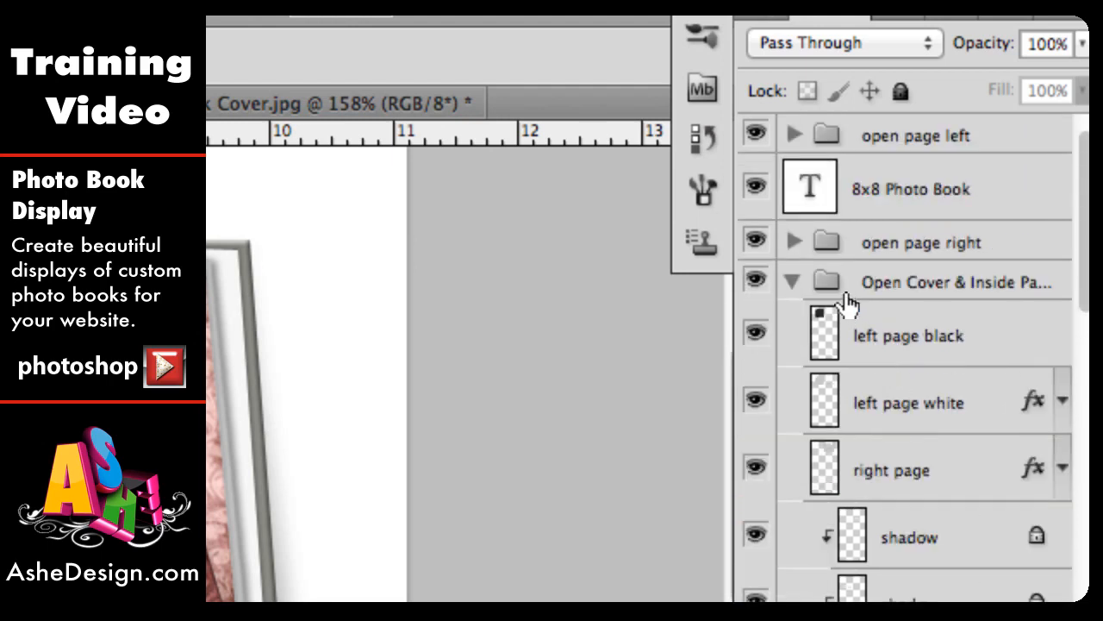
scroll(913, 487, "down", 4)
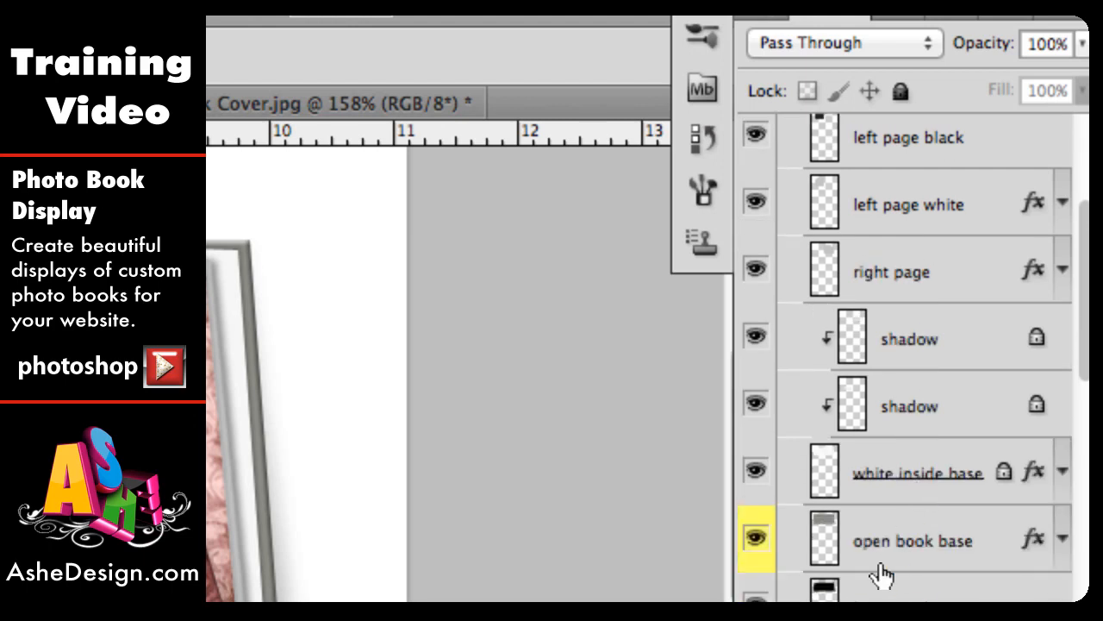
Step: Copy the whole 8x8 book cover design, paste it above the open book base layer, and clip it to that layer
left_click(950, 554)
scroll(951, 556, "down", 4)
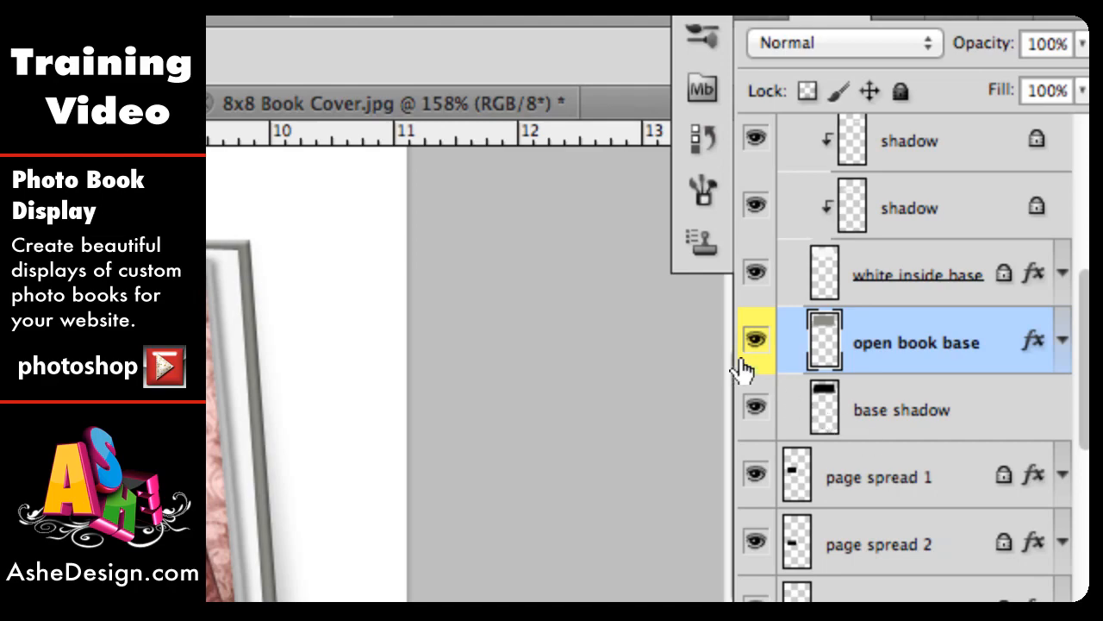
left_click(325, 103)
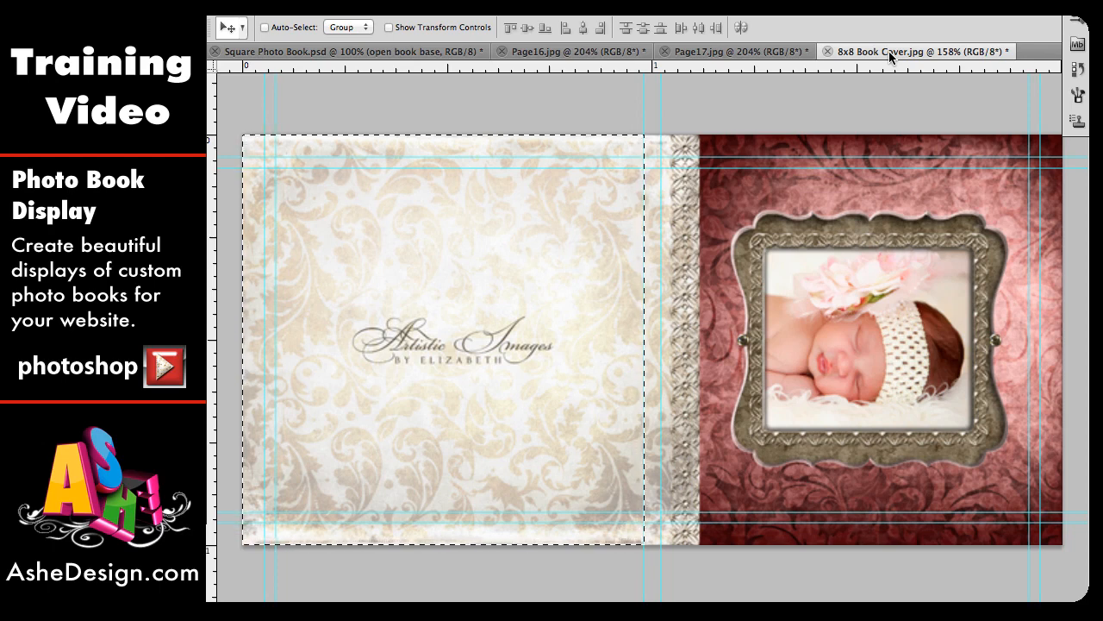
key("super+a")
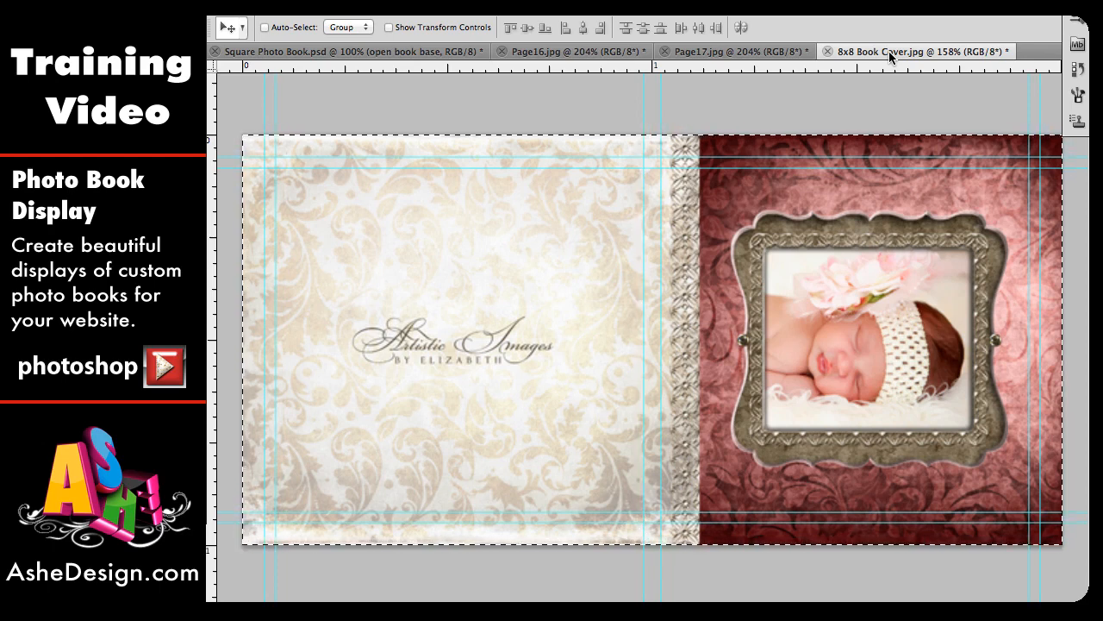
left_click(274, 53)
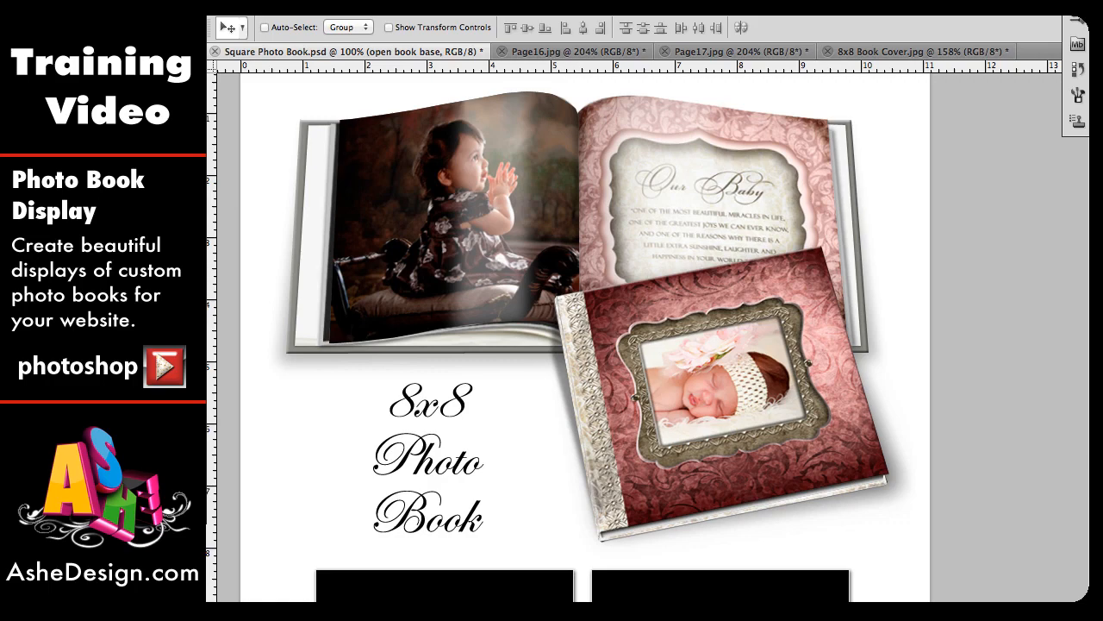
key("ctrl+v")
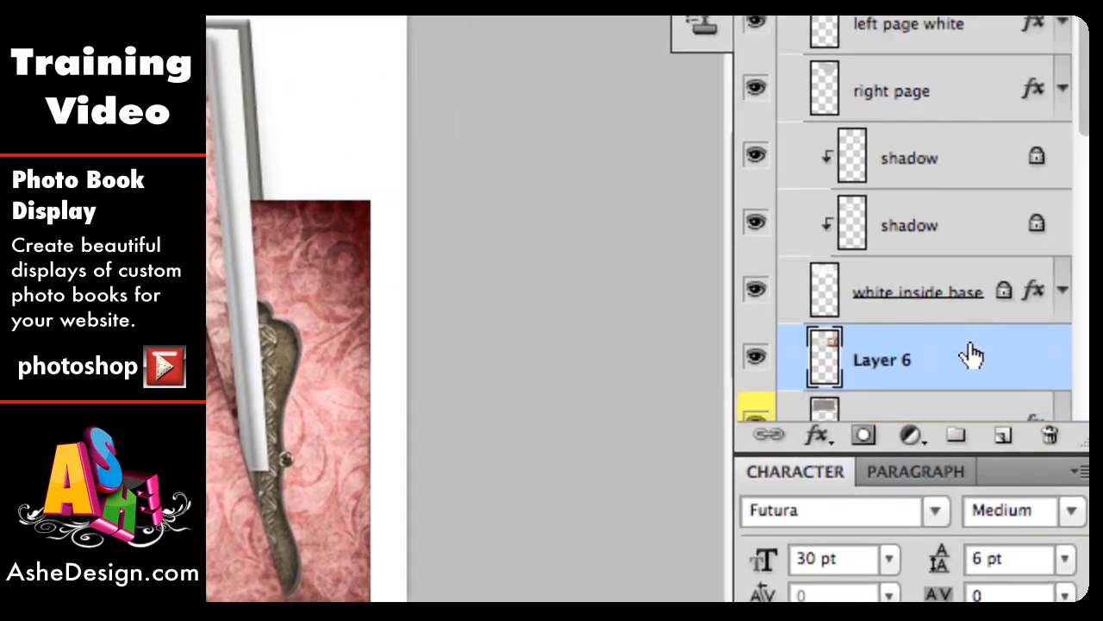
scroll(1077, 323, "down", 3)
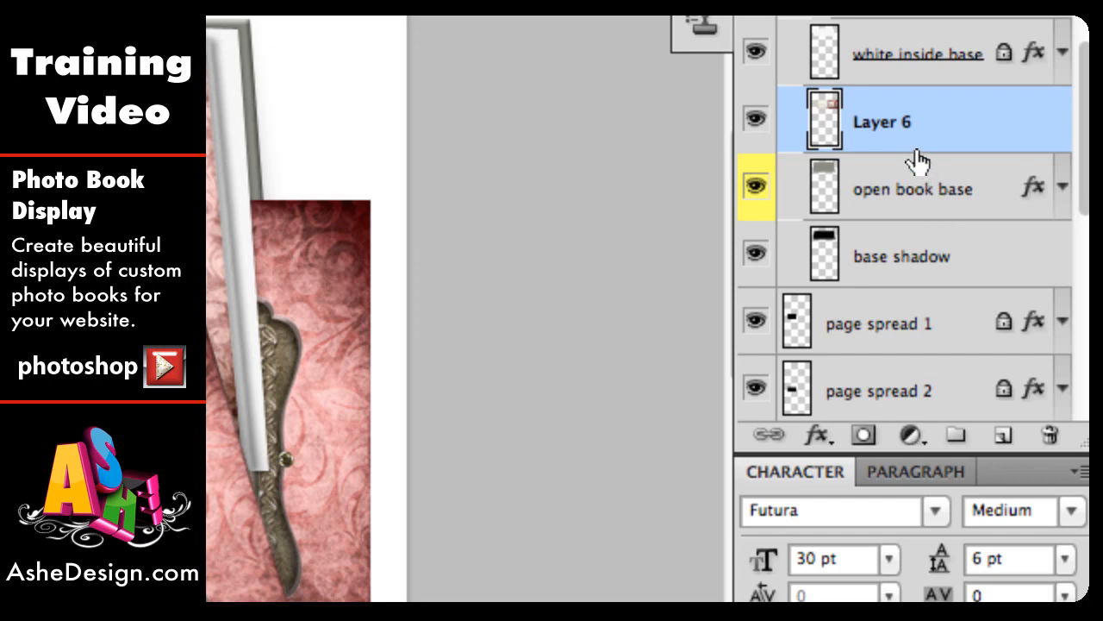
right_click(915, 144)
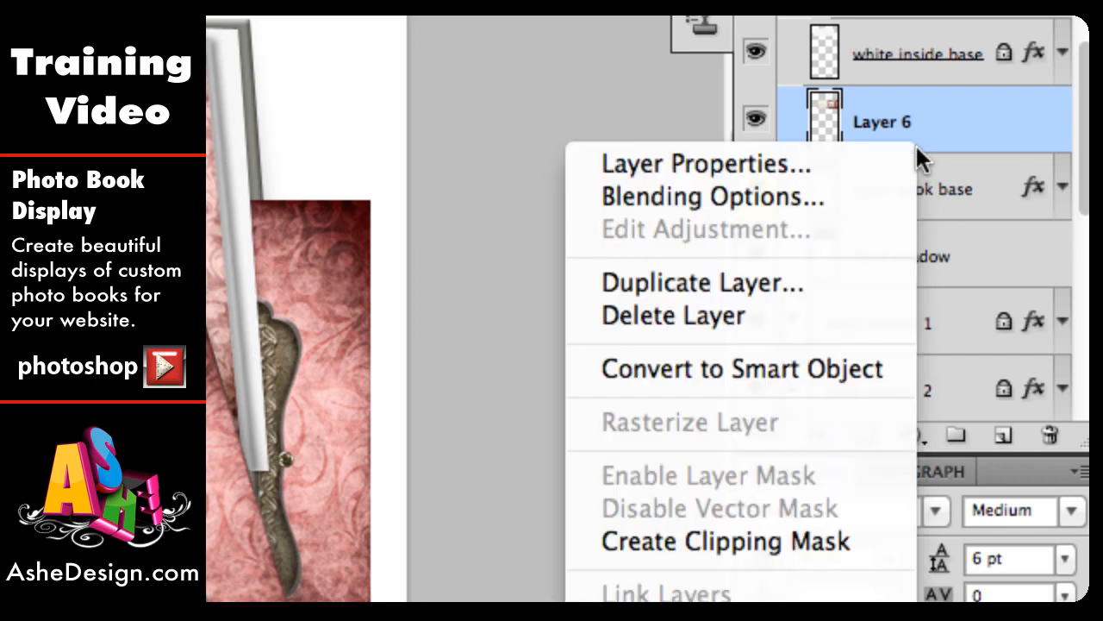
left_click(732, 543)
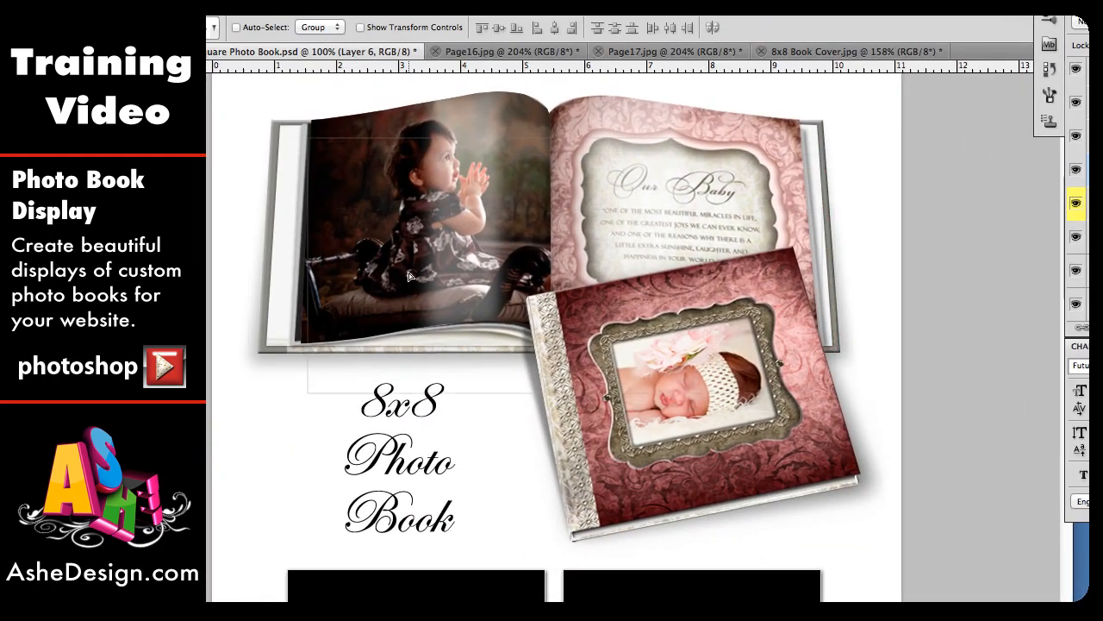
Step: Nudge the pasted cover design, start a distortion, and pull its lower-left corner onto the open book's bottom-left corner
left_click_drag(364, 209, 414, 243)
right_click(411, 223)
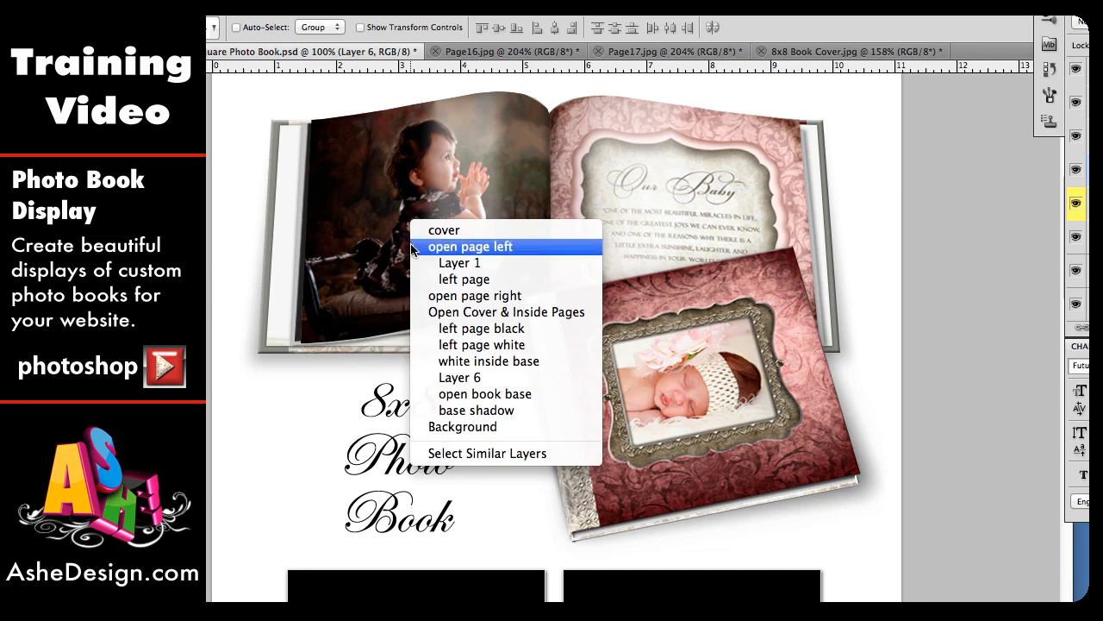
left_click(348, 348)
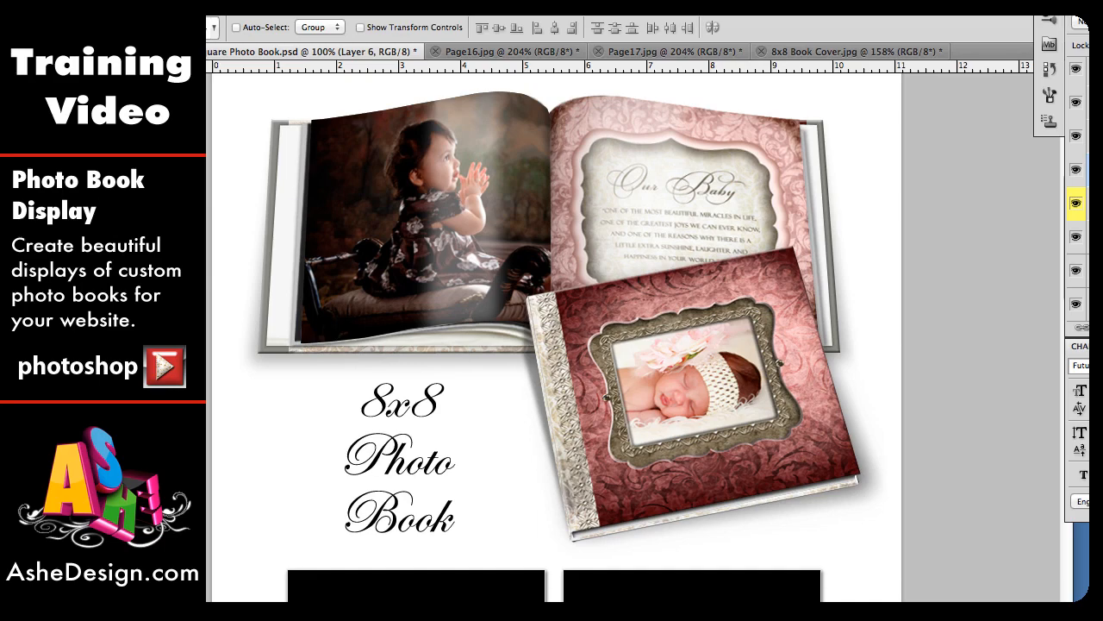
key("super+plus")
key("super+plus")
key("super+plus")
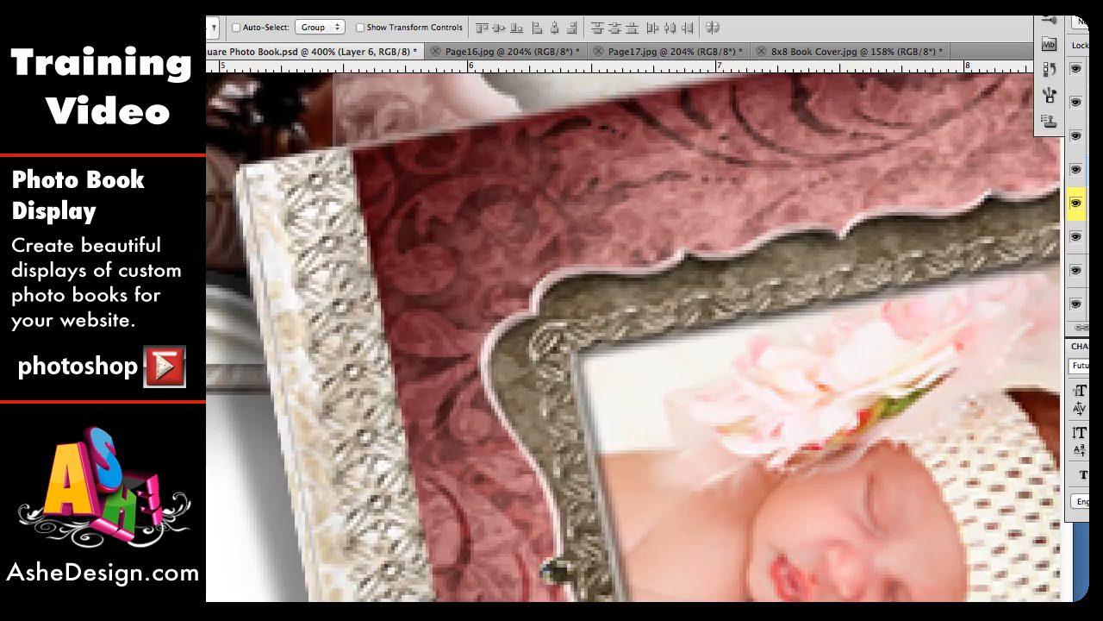
scroll(328, 450, "left", 15)
scroll(329, 450, "up", 5)
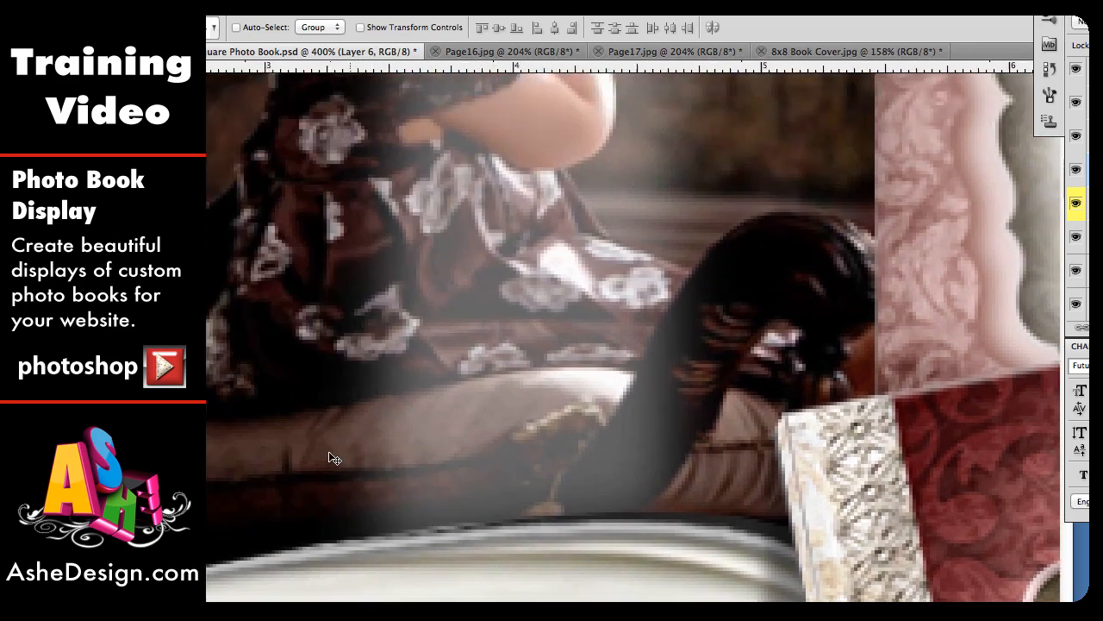
scroll(328, 451, "left", 6)
scroll(328, 451, "down", 2)
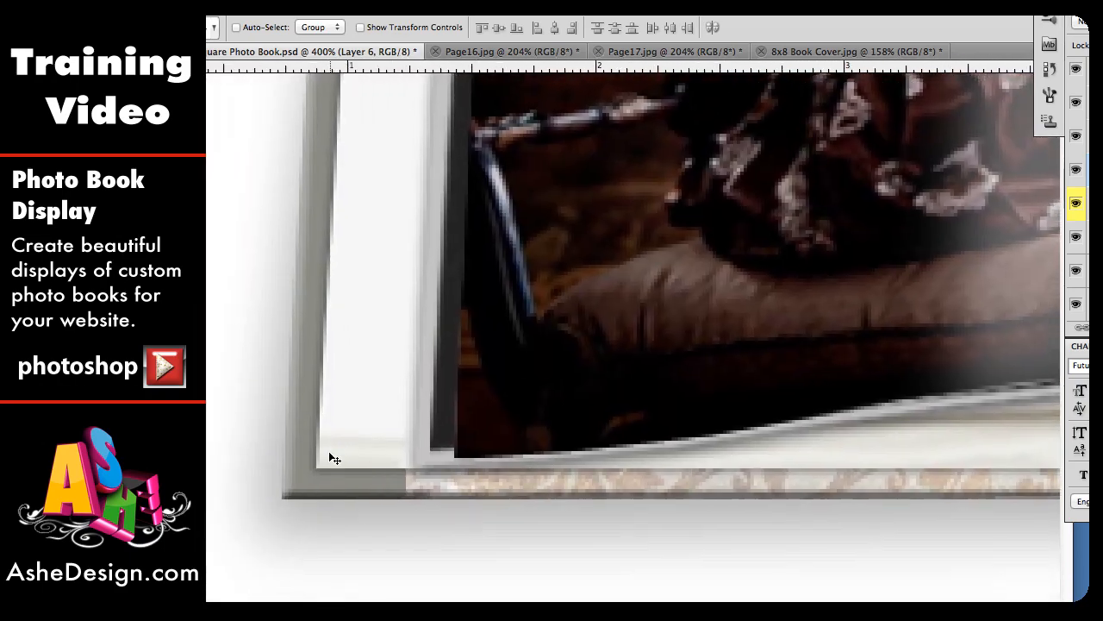
key("super+t")
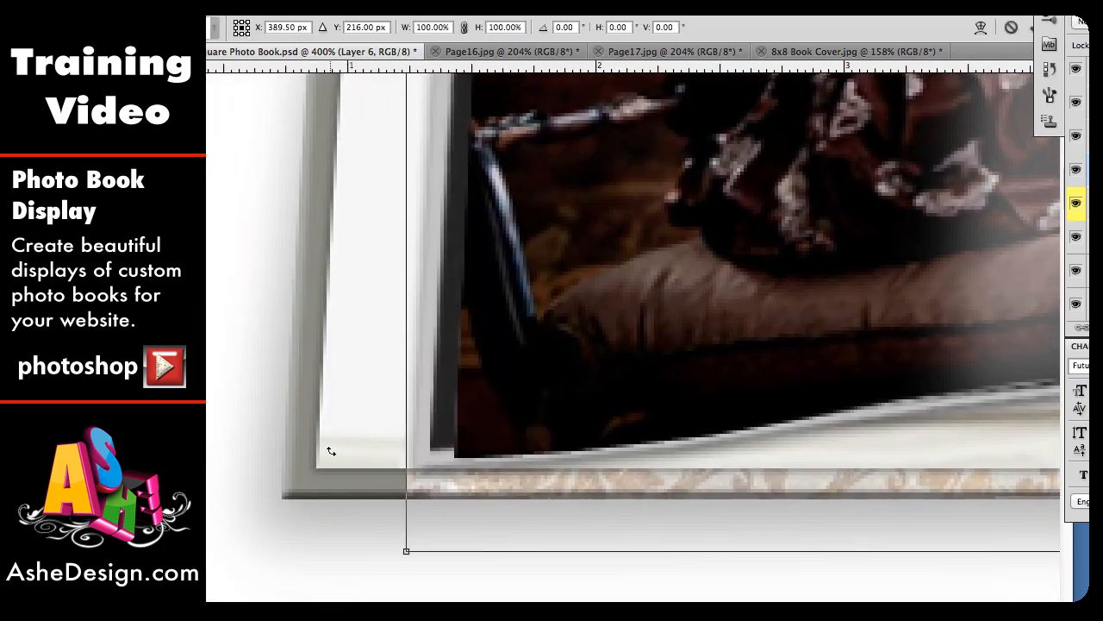
right_click(473, 466)
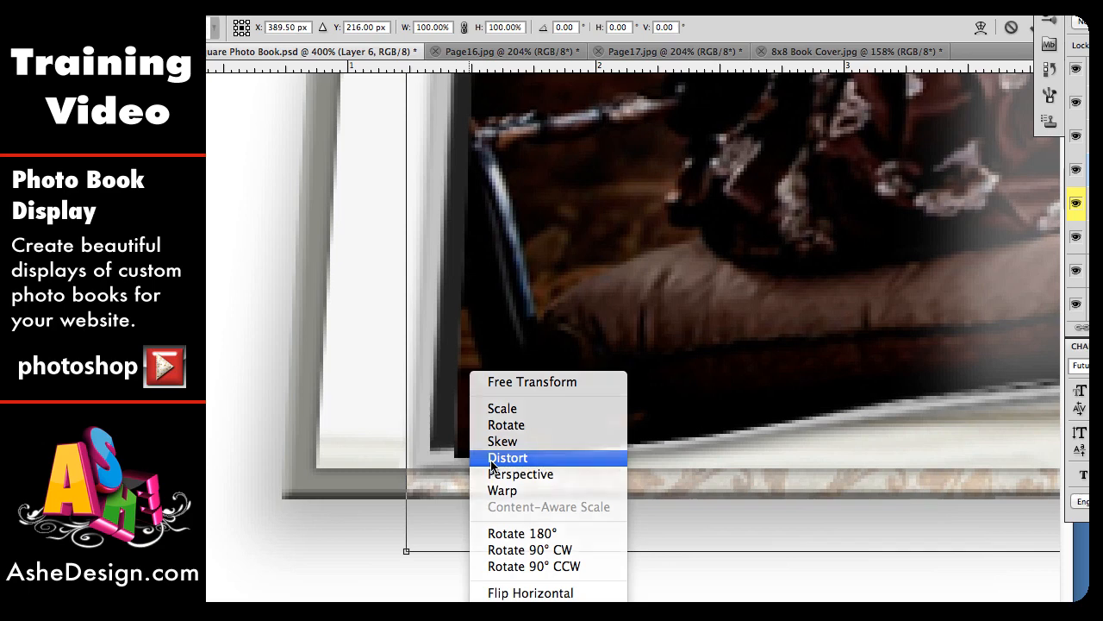
left_click(508, 456)
left_click_drag(406, 555, 281, 502)
Step: Pull the cover design's upper-left and upper-right corners onto the open book's top corners
scroll(513, 206, "up", 10)
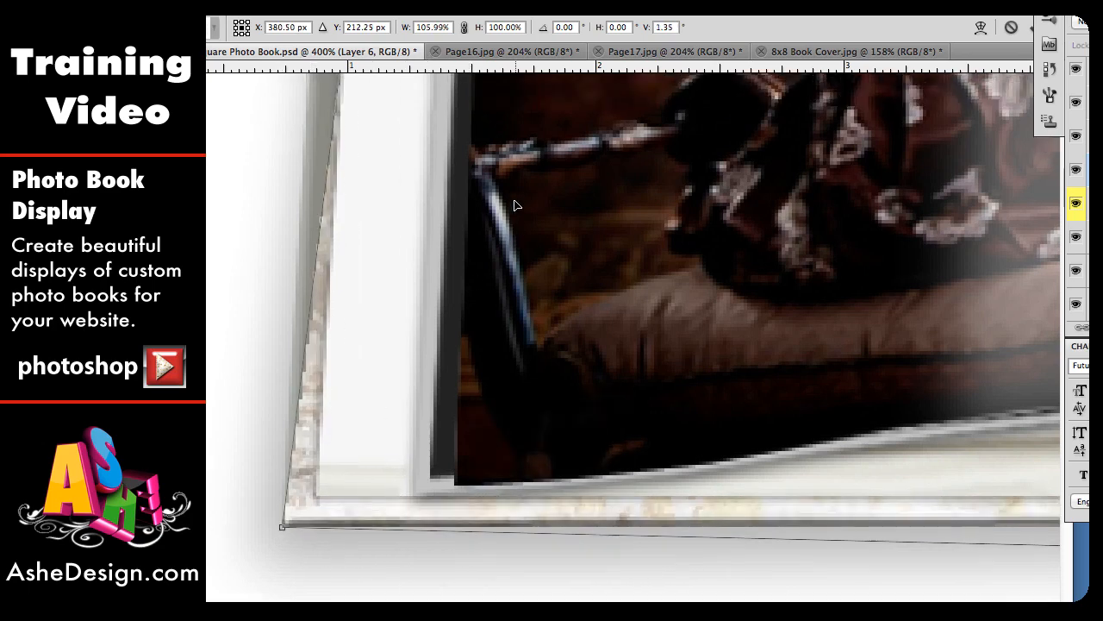
scroll(514, 205, "up", 5)
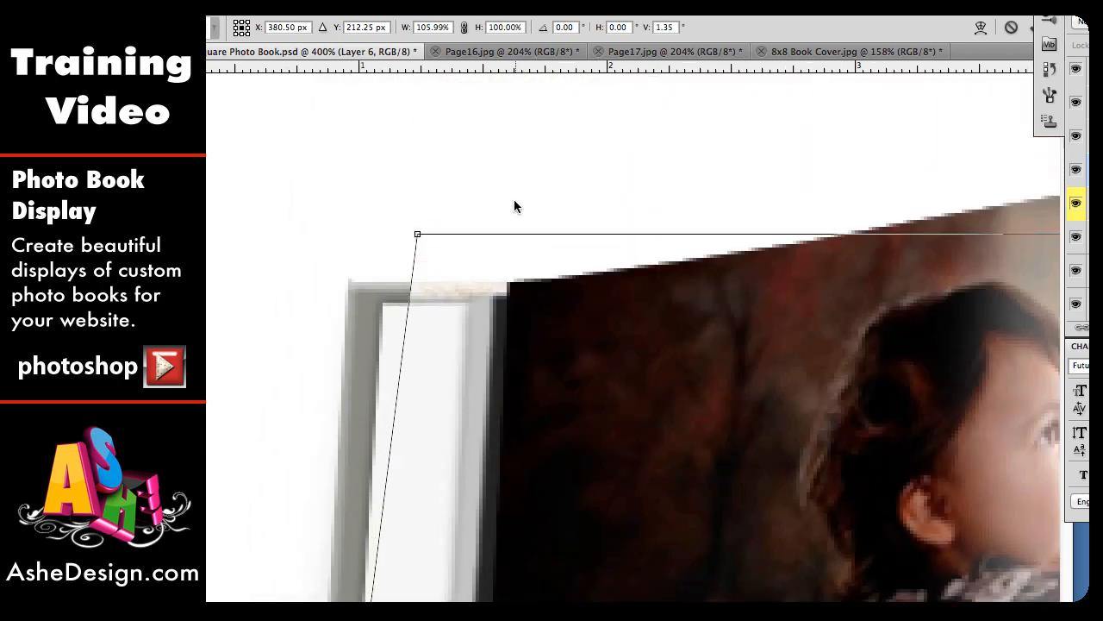
left_click_drag(416, 236, 344, 284)
scroll(840, 338, "right", 15)
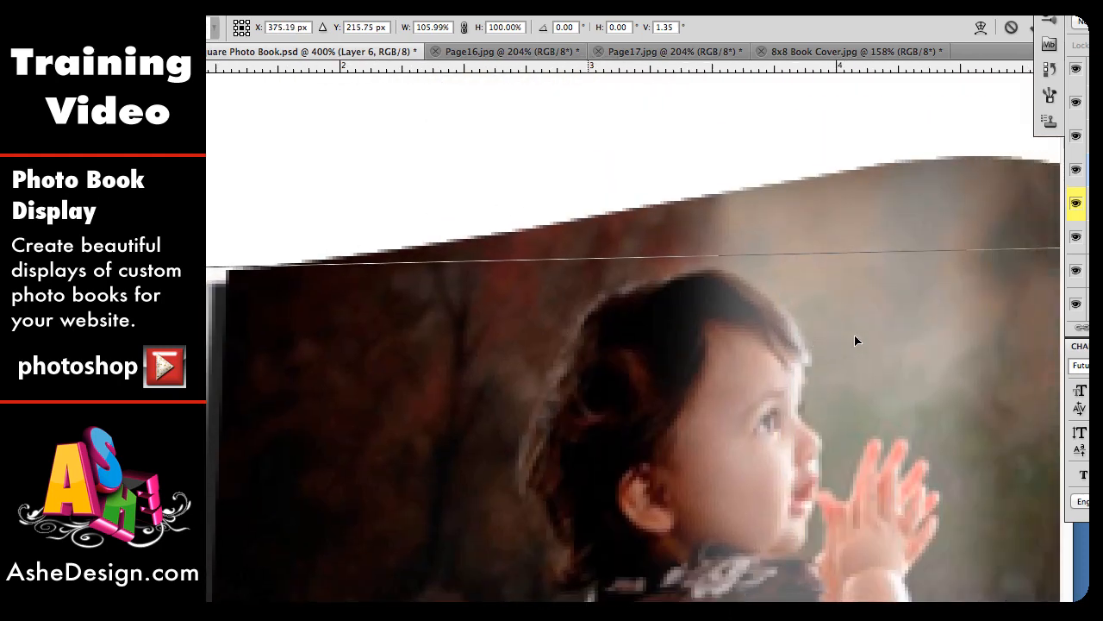
scroll(856, 341, "right", 5)
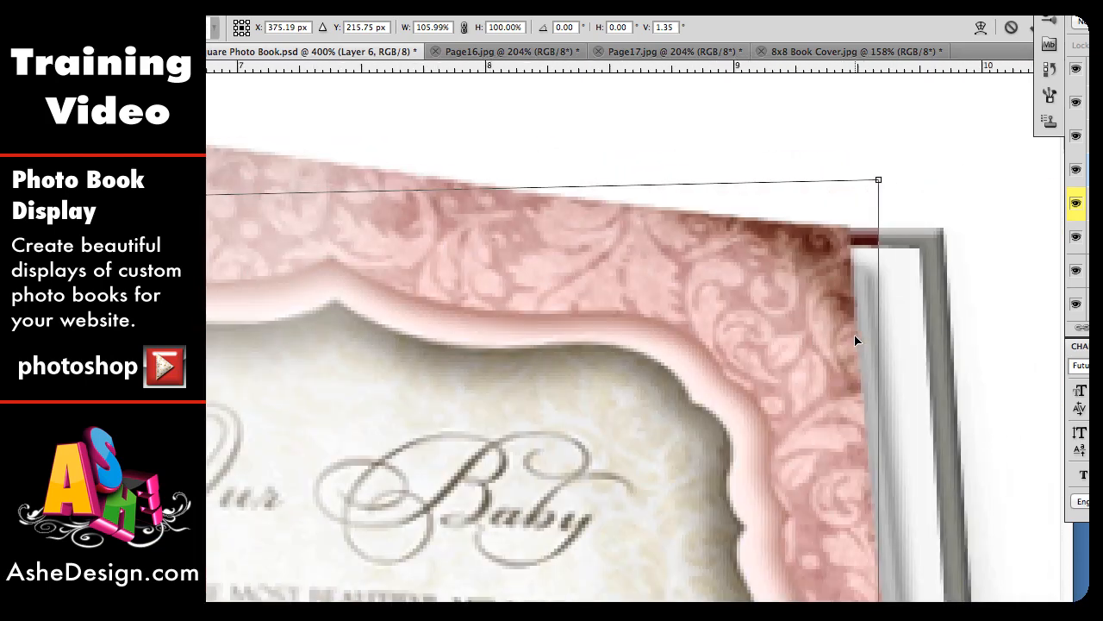
left_click_drag(868, 184, 931, 234)
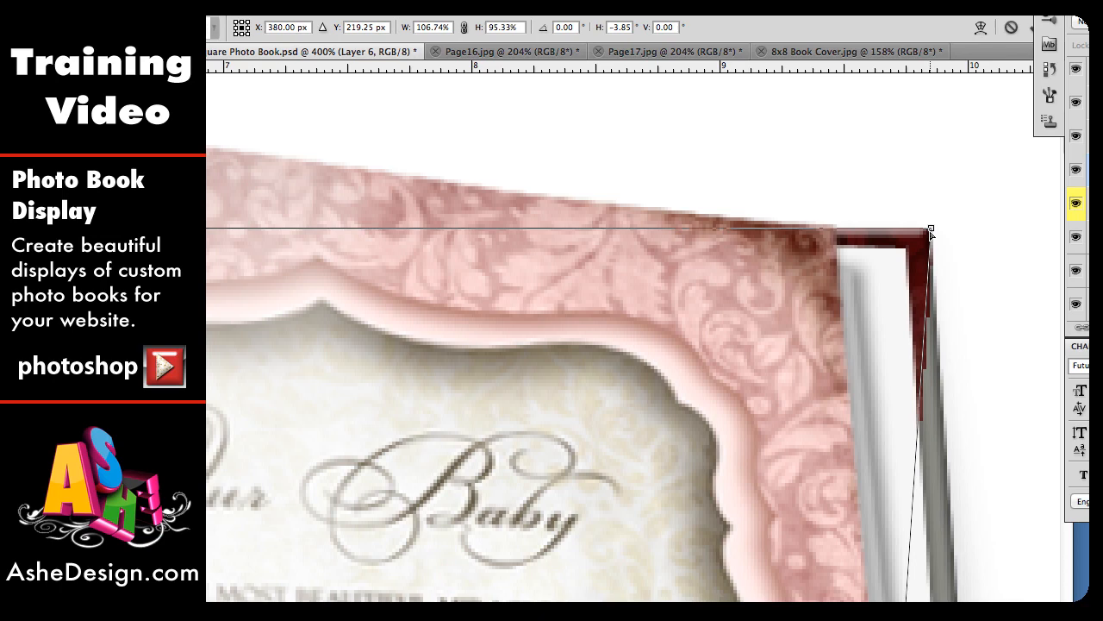
Step: Pull the cover design's lower-right corner onto the open book's bottom-right corner and commit the distortion
scroll(851, 488, "down", 15)
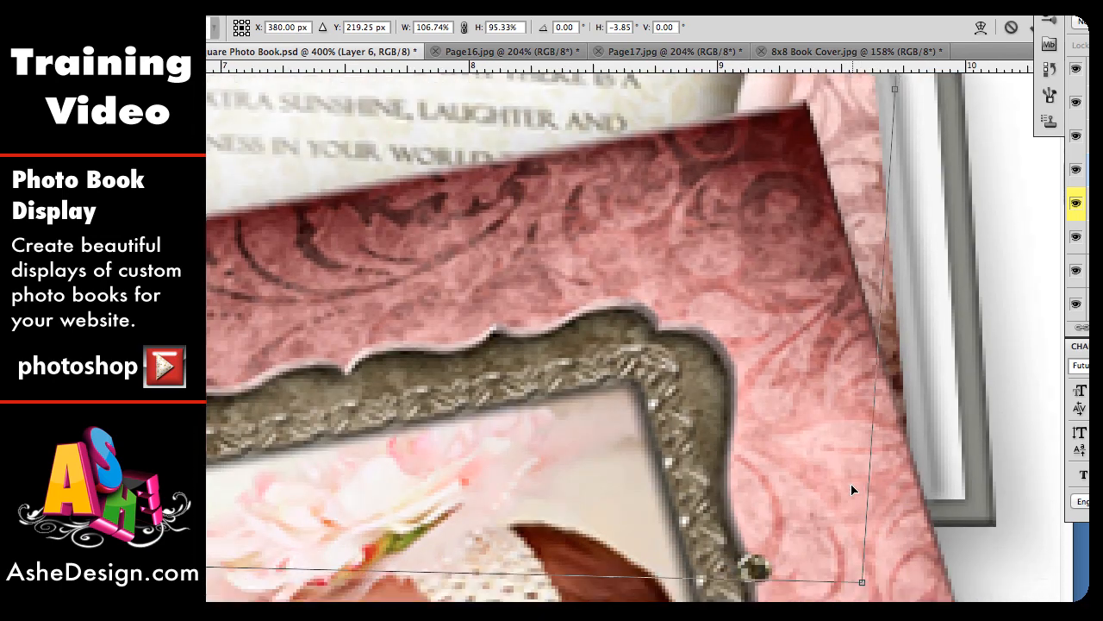
scroll(852, 489, "down", 3)
left_click_drag(863, 526, 998, 475)
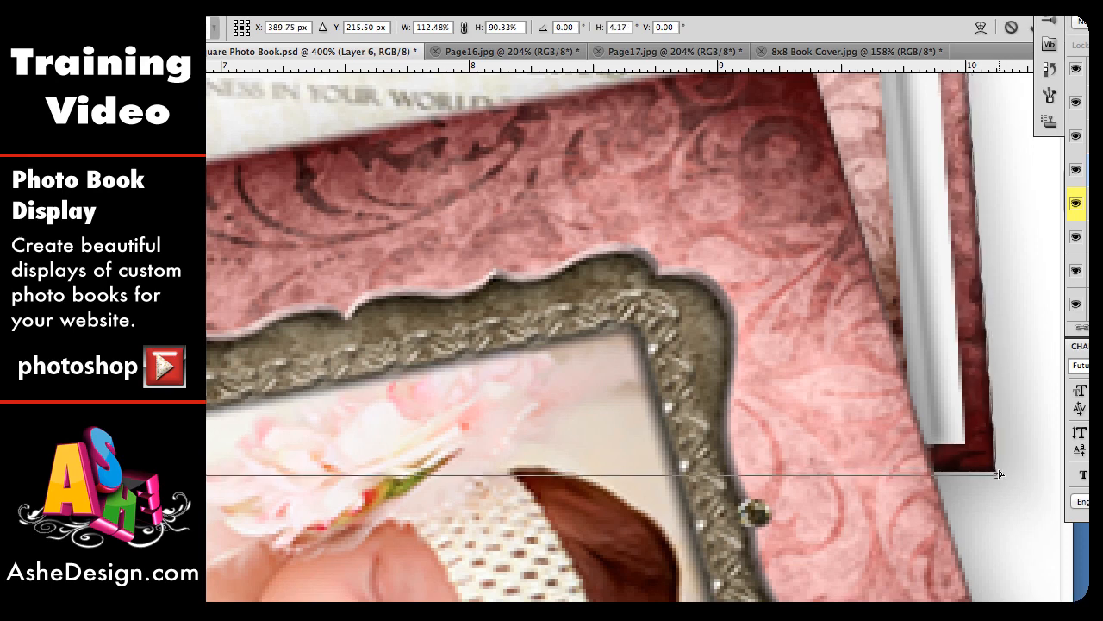
left_click_drag(998, 472, 998, 475)
key("Return")
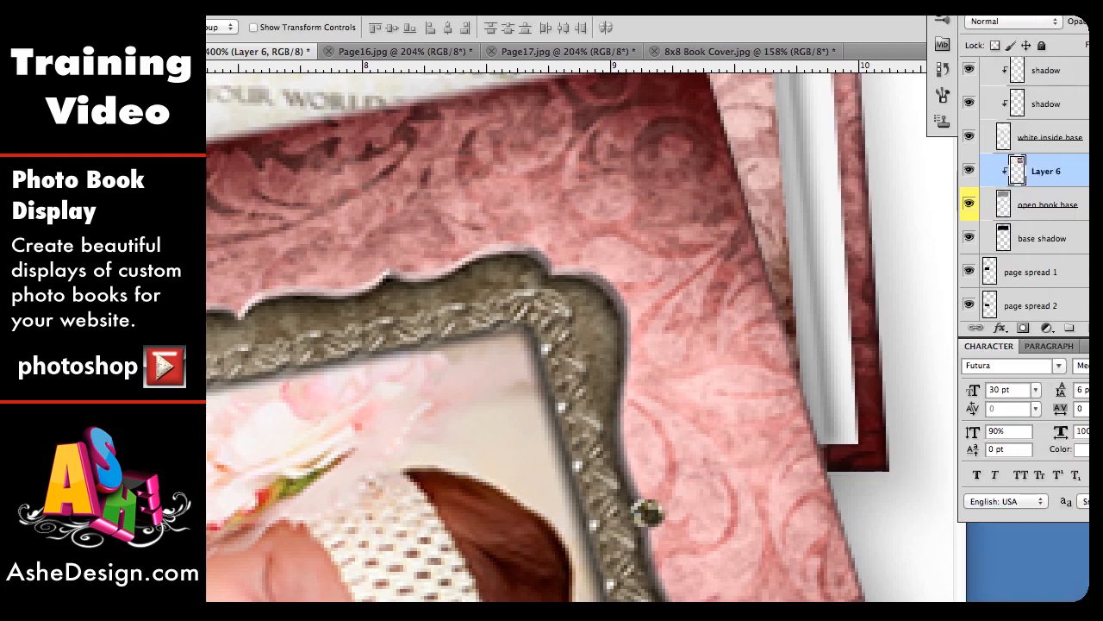
key("super+1")
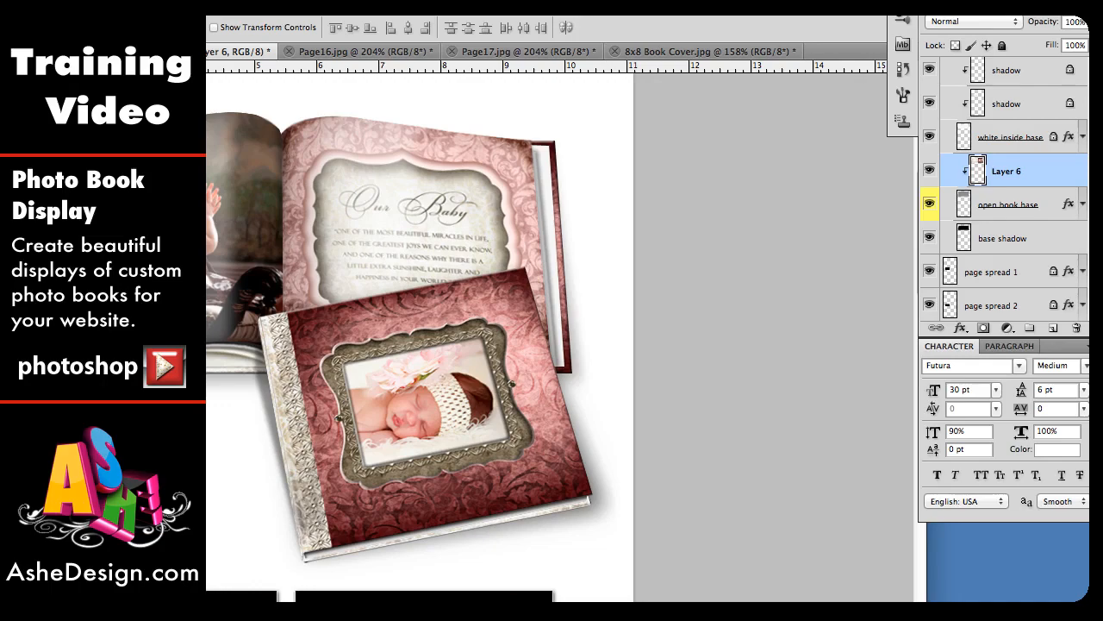
left_click_drag(448, 345, 666, 335)
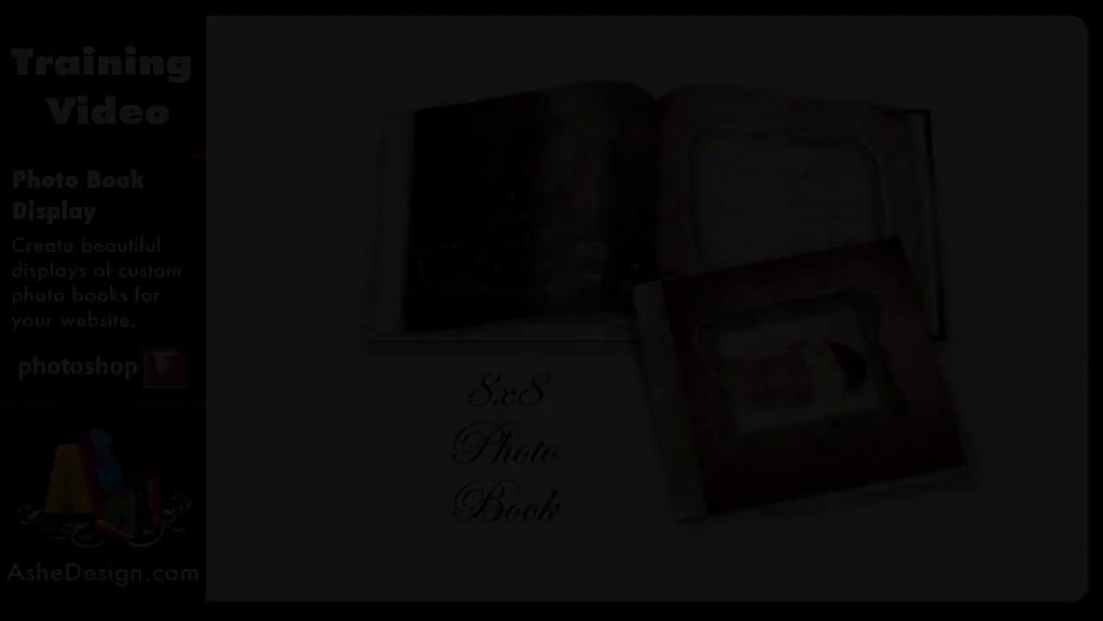